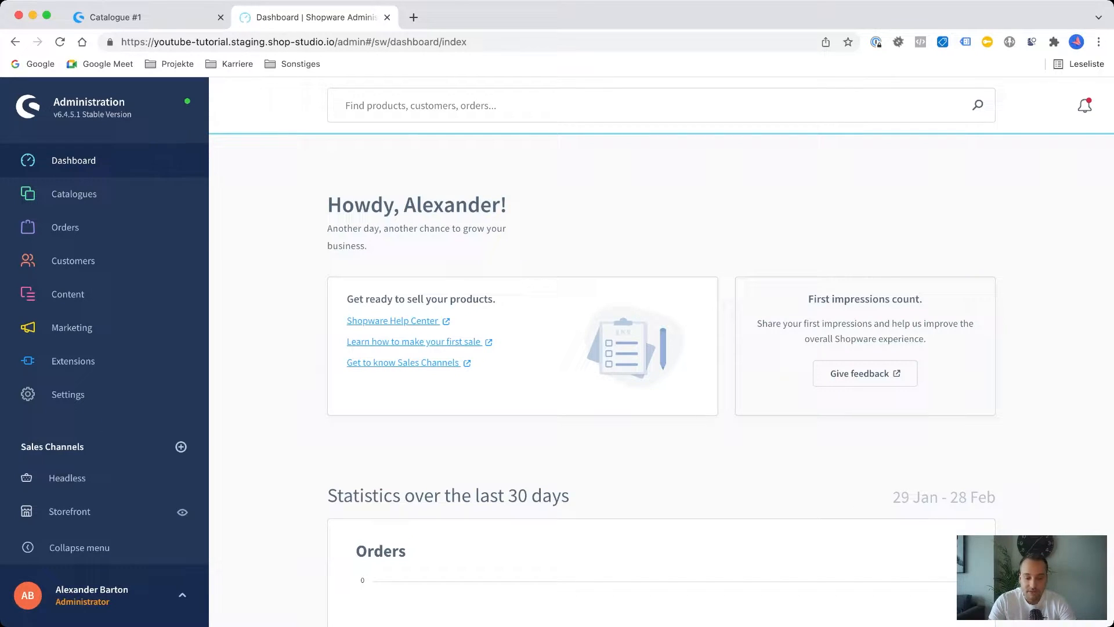
Look through the dashboard, including the Orders and Turnover statistics for the last 30 days.
scroll(661, 383, "down", 6)
scroll(662, 383, "up", 3)
scroll(661, 383, "up", 4)
scroll(662, 383, "down", 5)
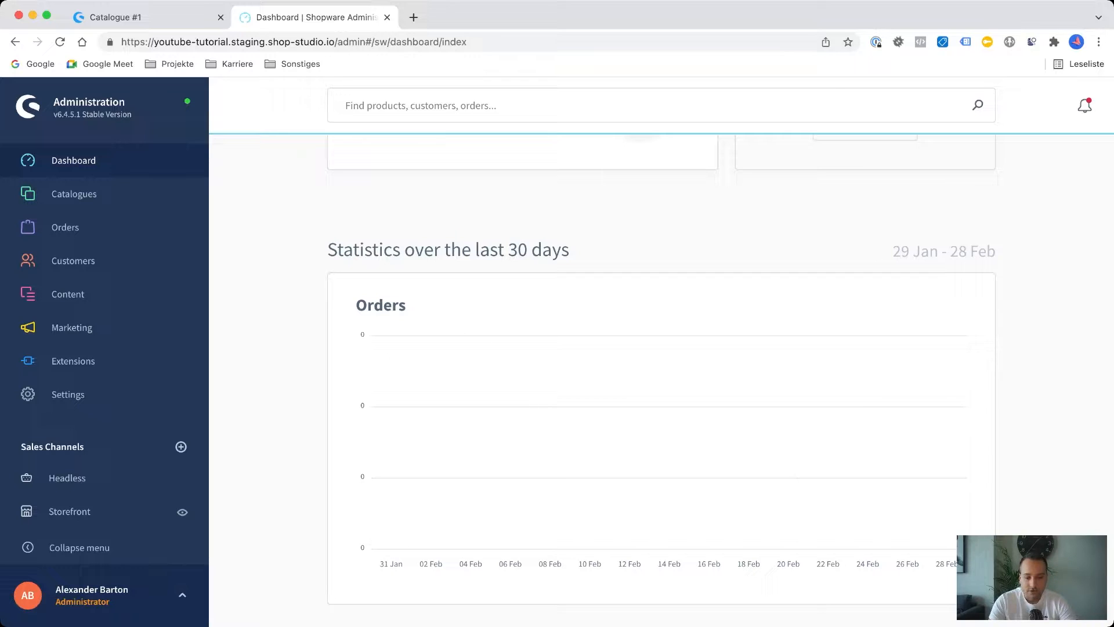
scroll(377, 325, "down", 3)
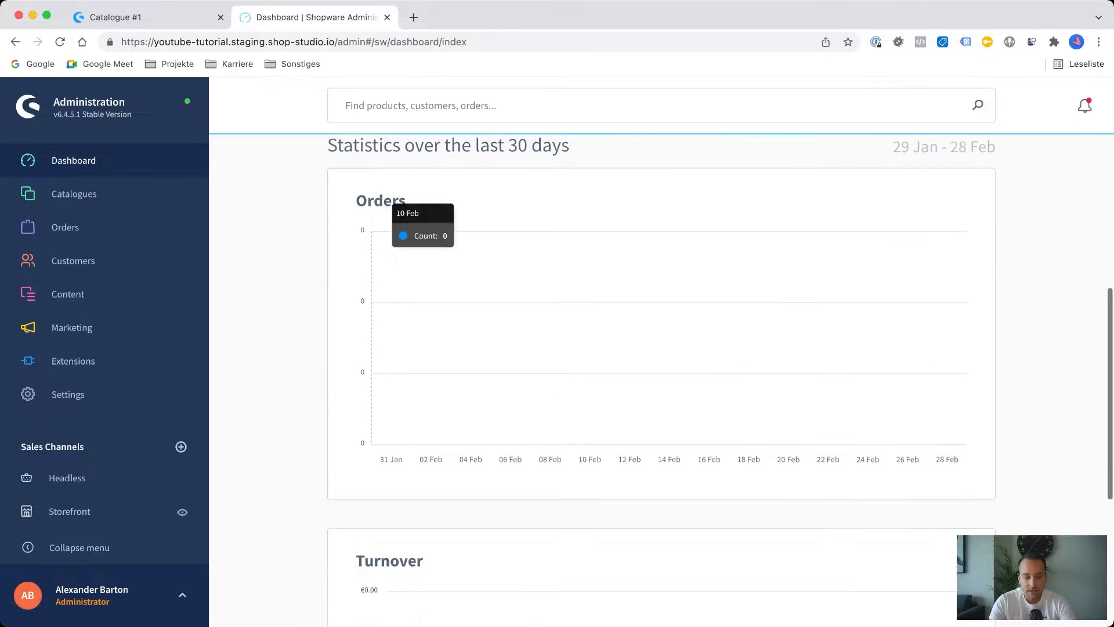
scroll(383, 325, "down", 5)
scroll(383, 325, "up", 1)
scroll(383, 325, "up", 7)
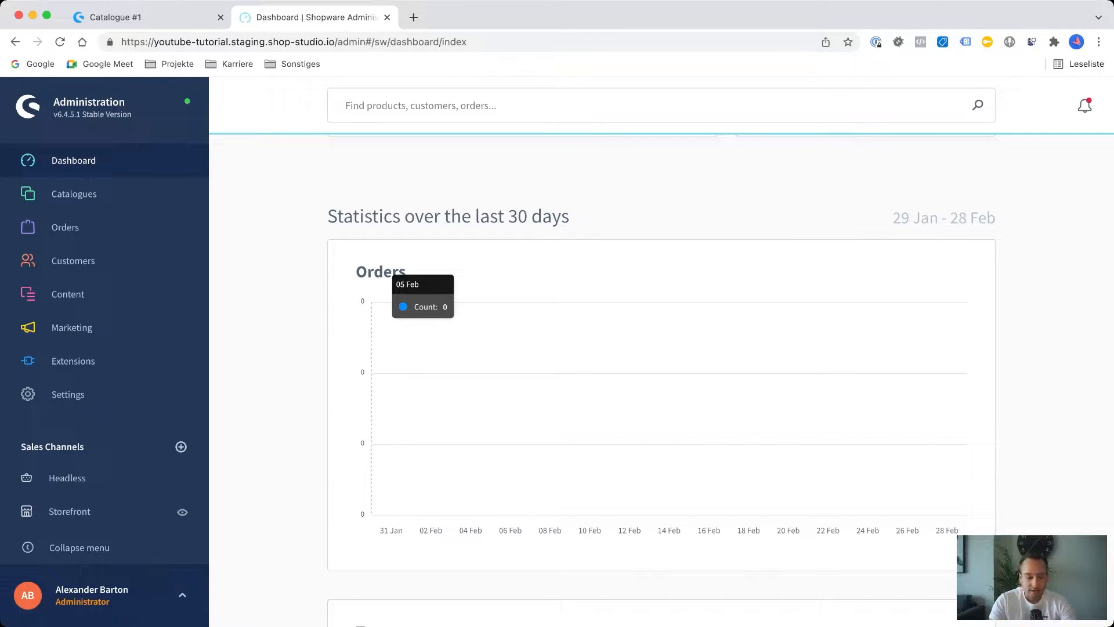
scroll(383, 325, "up", 6)
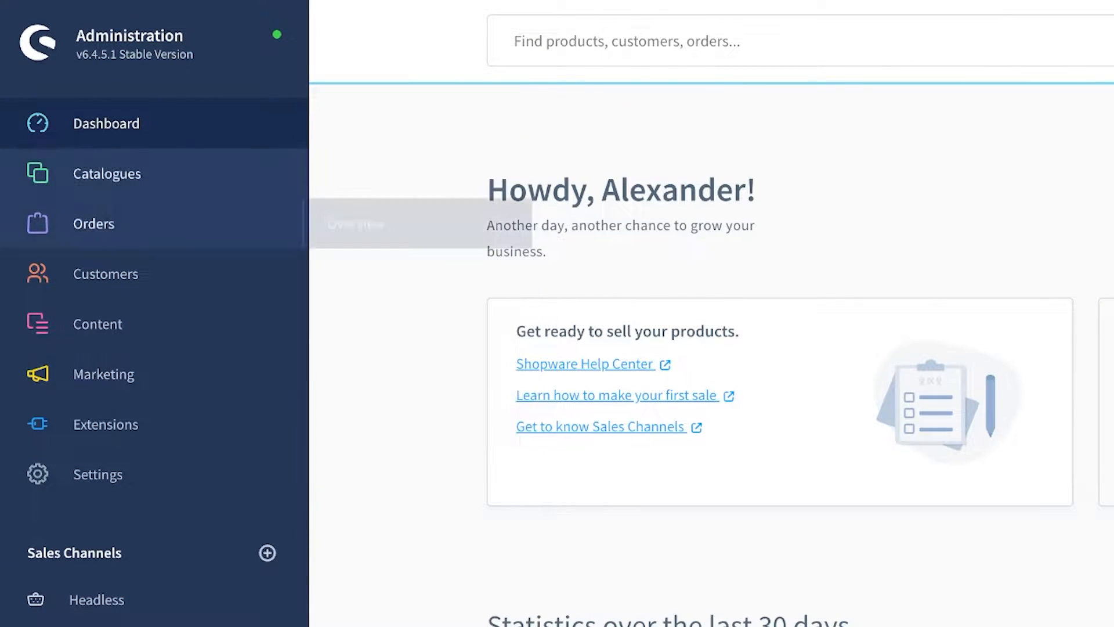
Go to the product list in the catalogue and examine the available product filters.
mouse_move(107, 173)
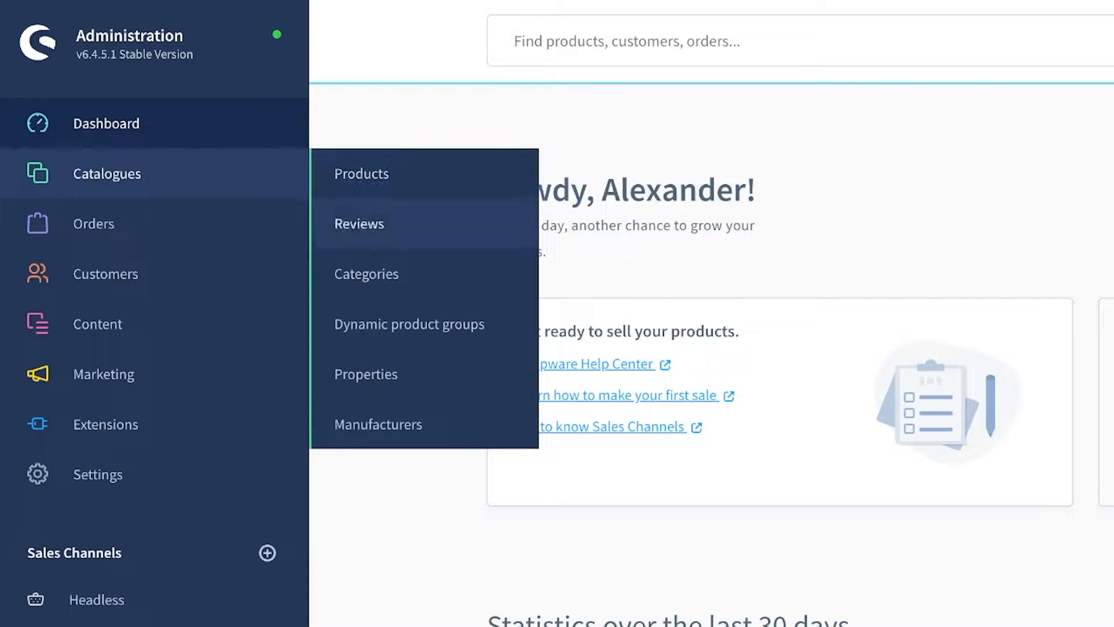
mouse_move(94, 223)
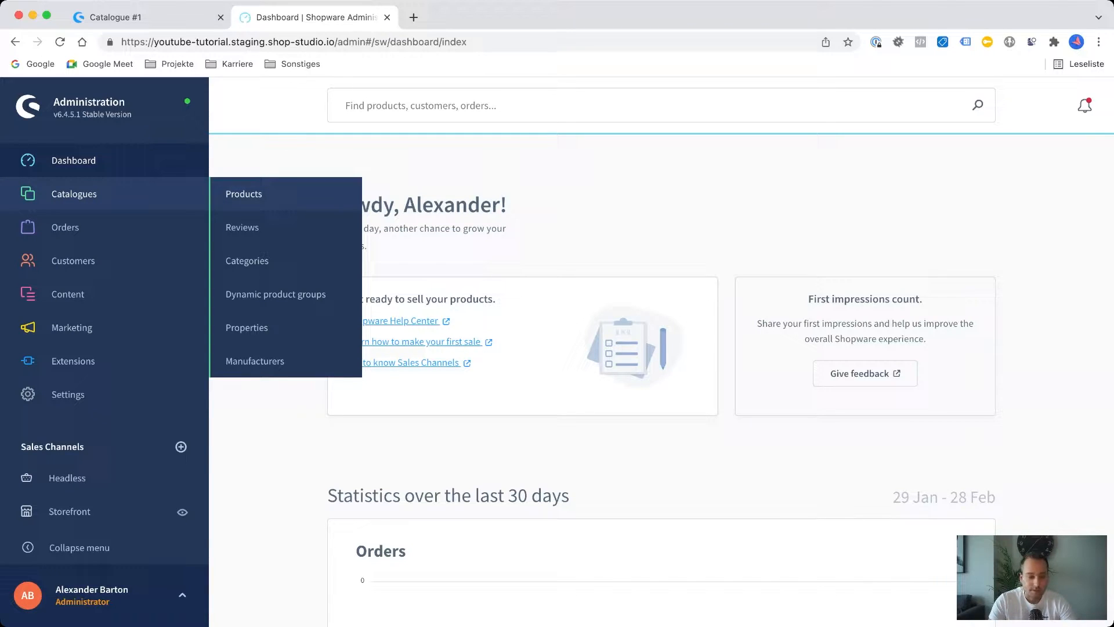
left_click(244, 194)
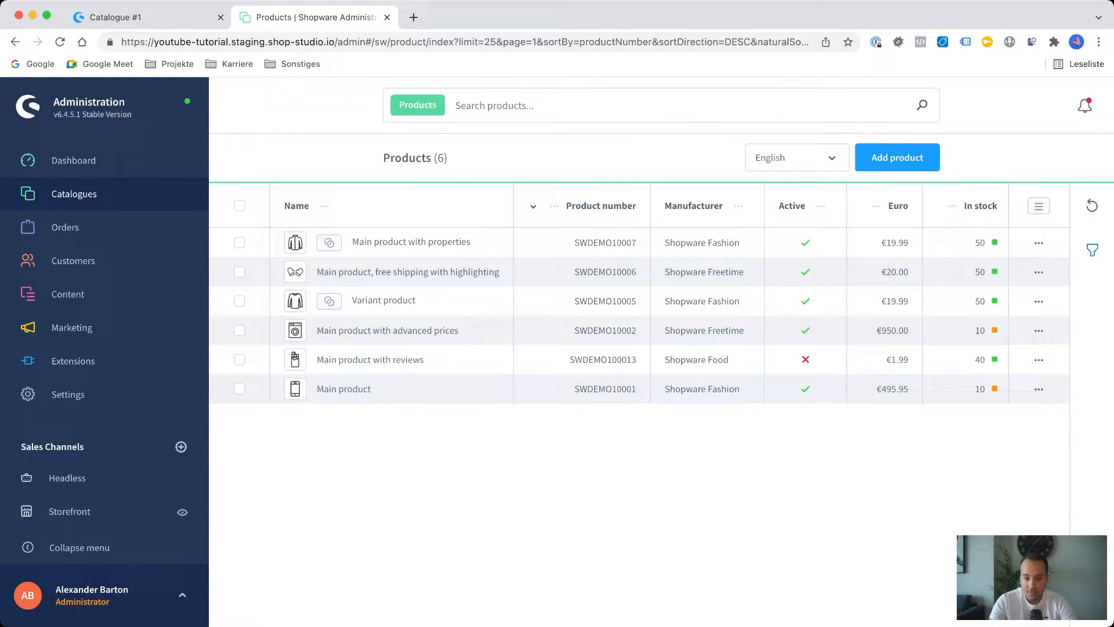
left_click(1093, 251)
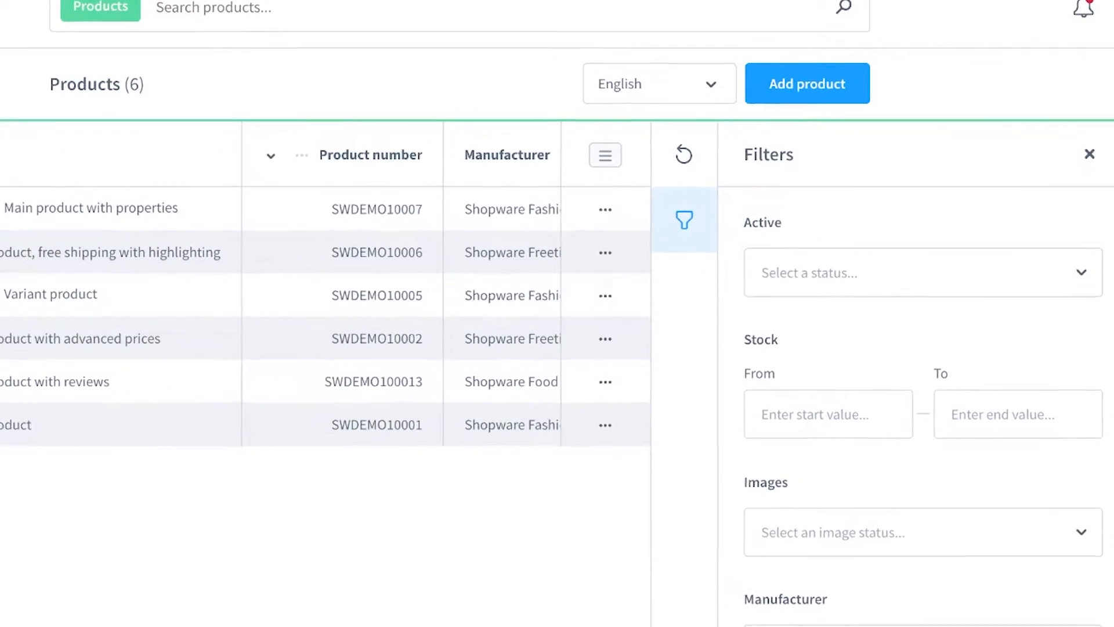
scroll(922, 406, "down", 7)
scroll(923, 406, "up", 7)
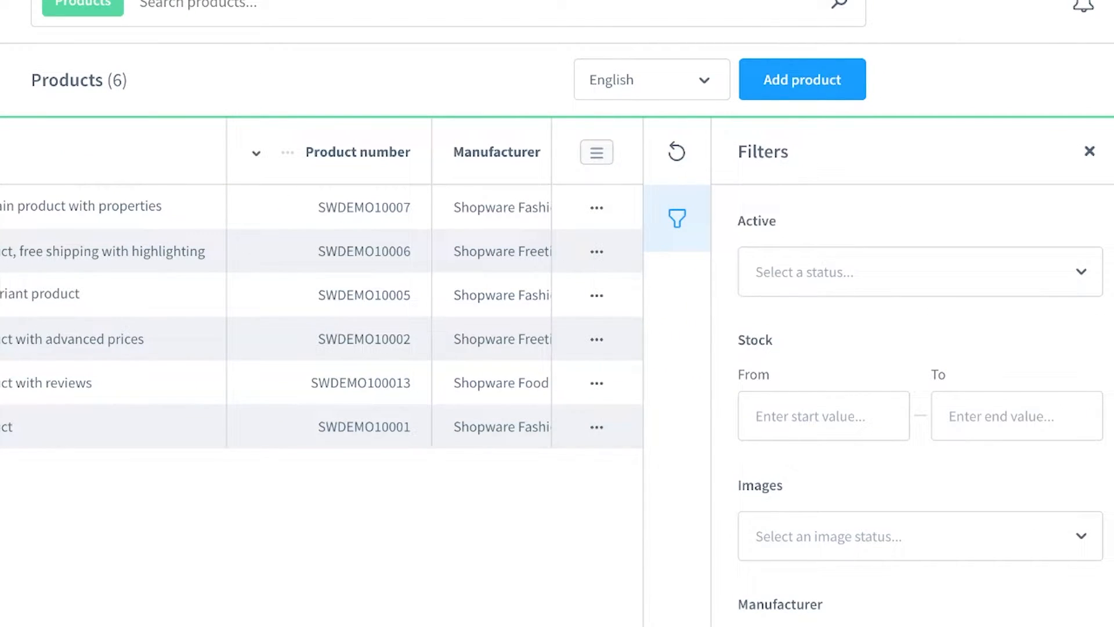
left_click(1090, 151)
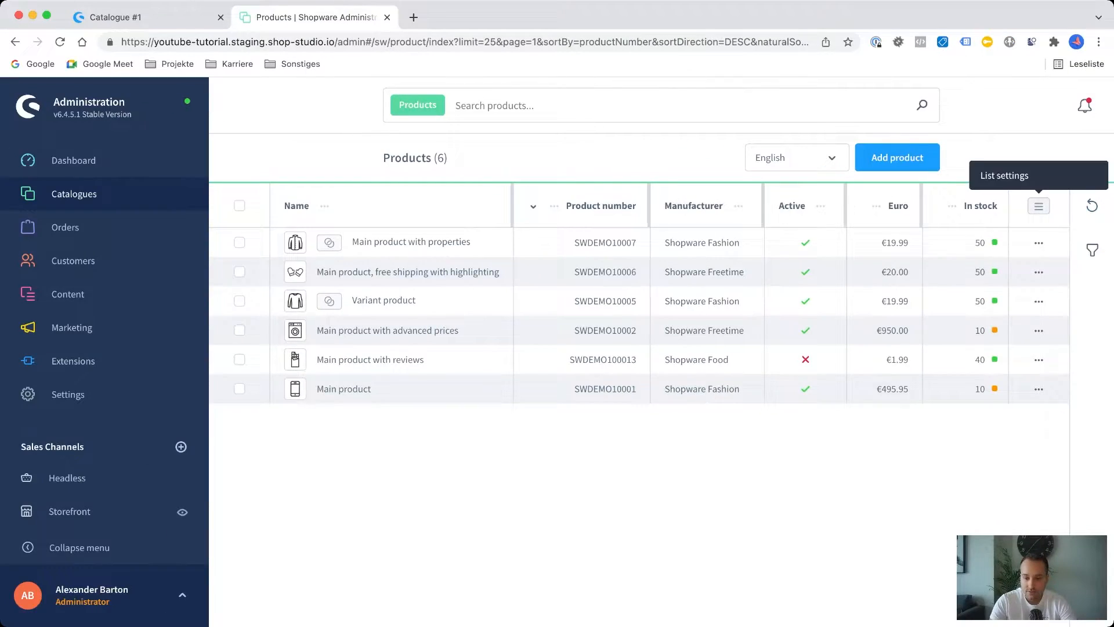
Try showing the US-Dollar column in the product list and editing the "Main product with properties" row inline.
left_click(1013, 152)
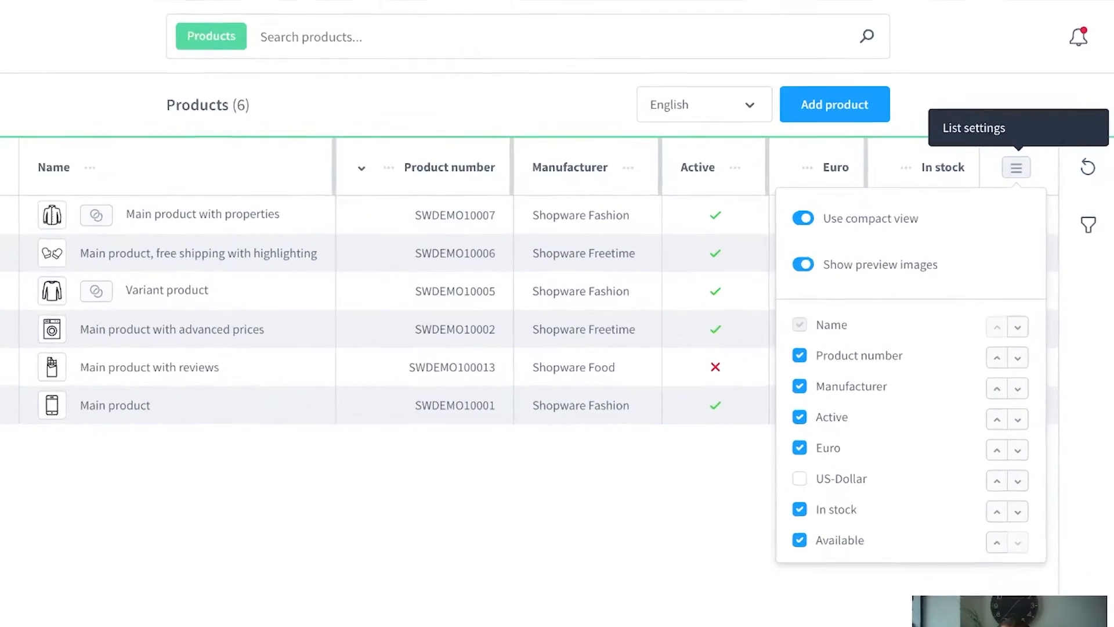
left_click(752, 501)
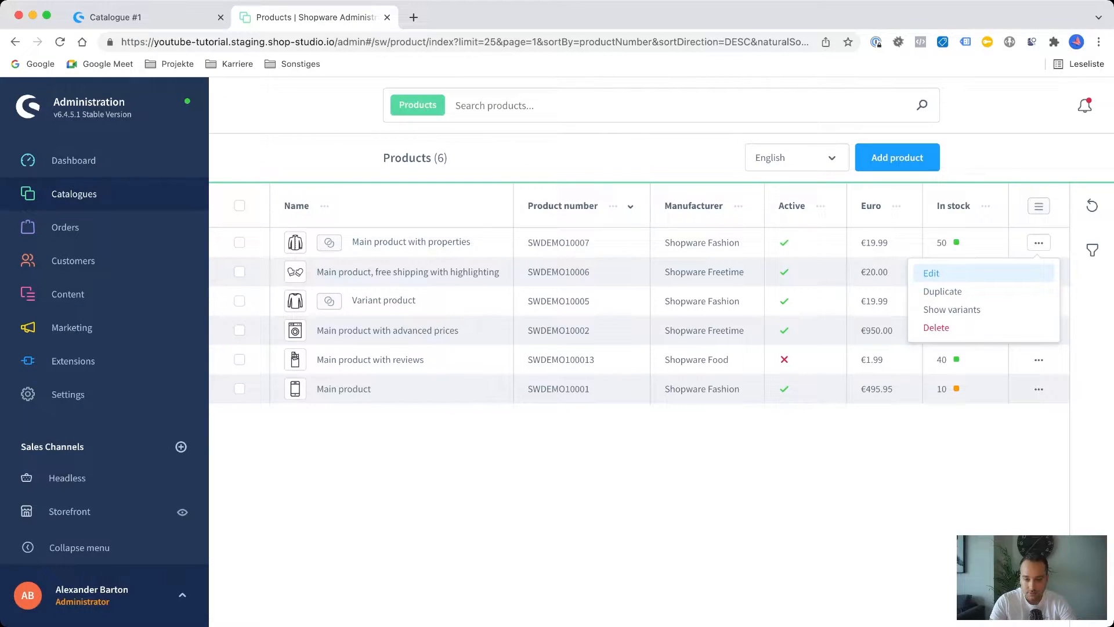
double_click(723, 243)
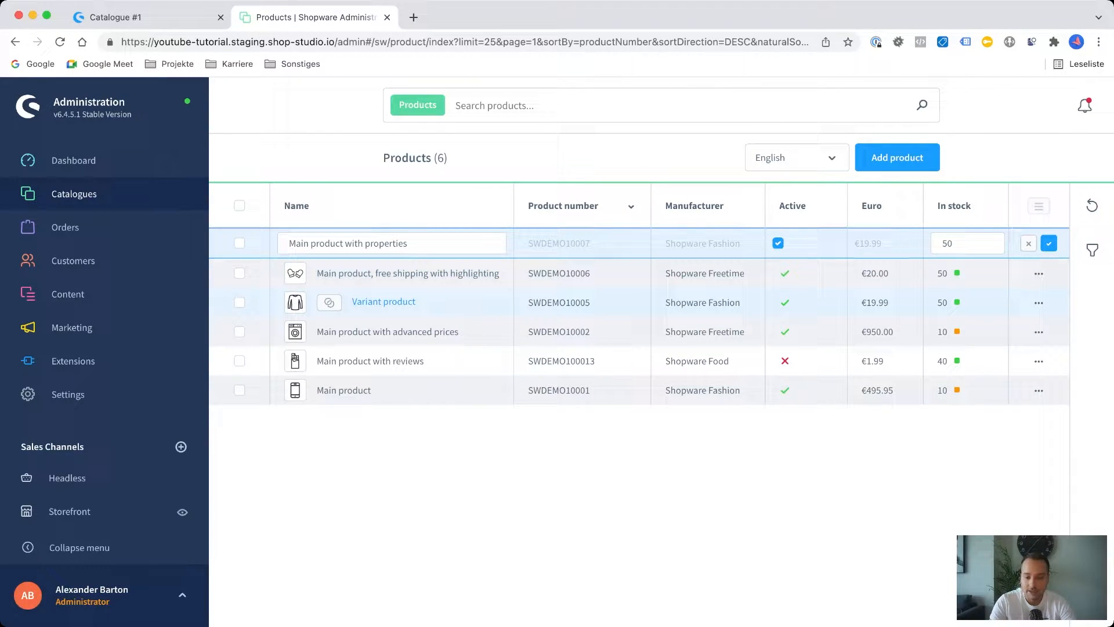
left_click(1029, 243)
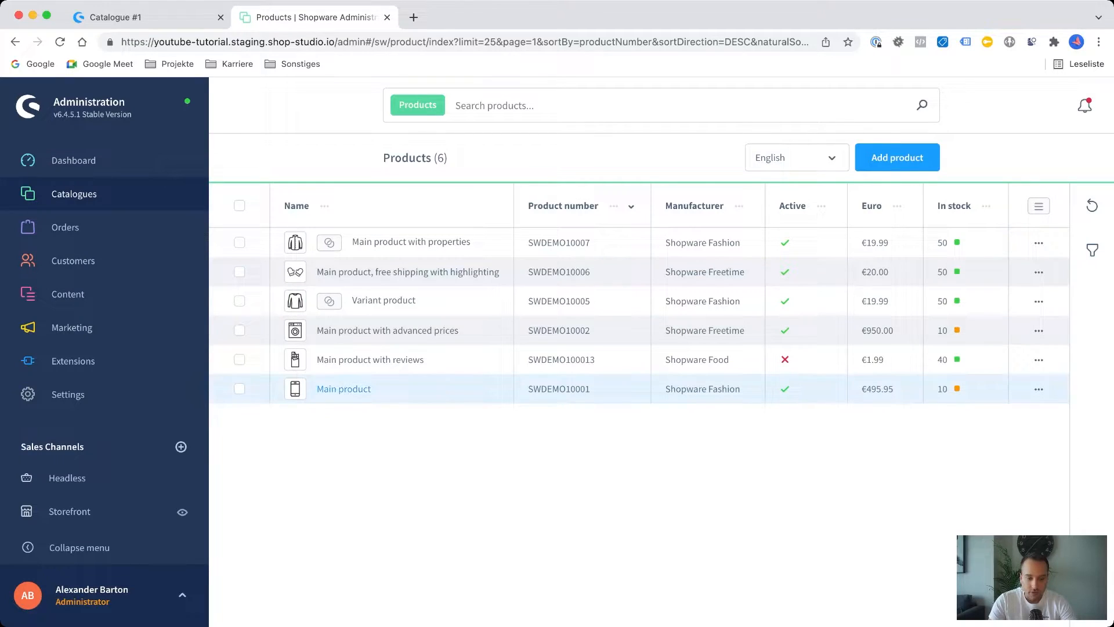
Open the product "Main product" and review its general information and price fields.
left_click(344, 389)
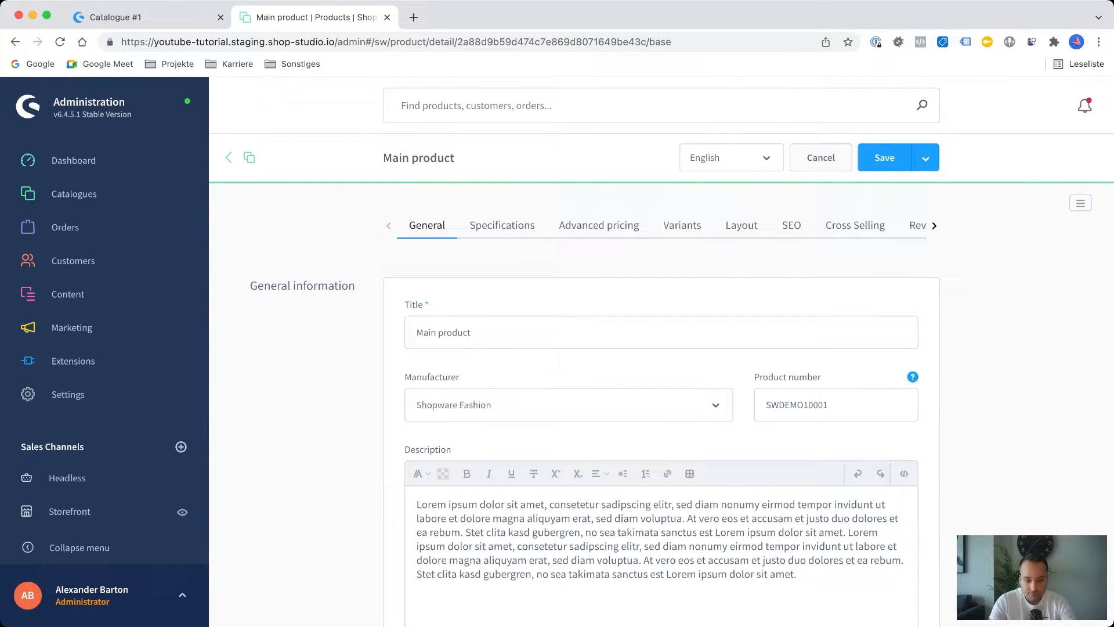
scroll(682, 384, "down", 1)
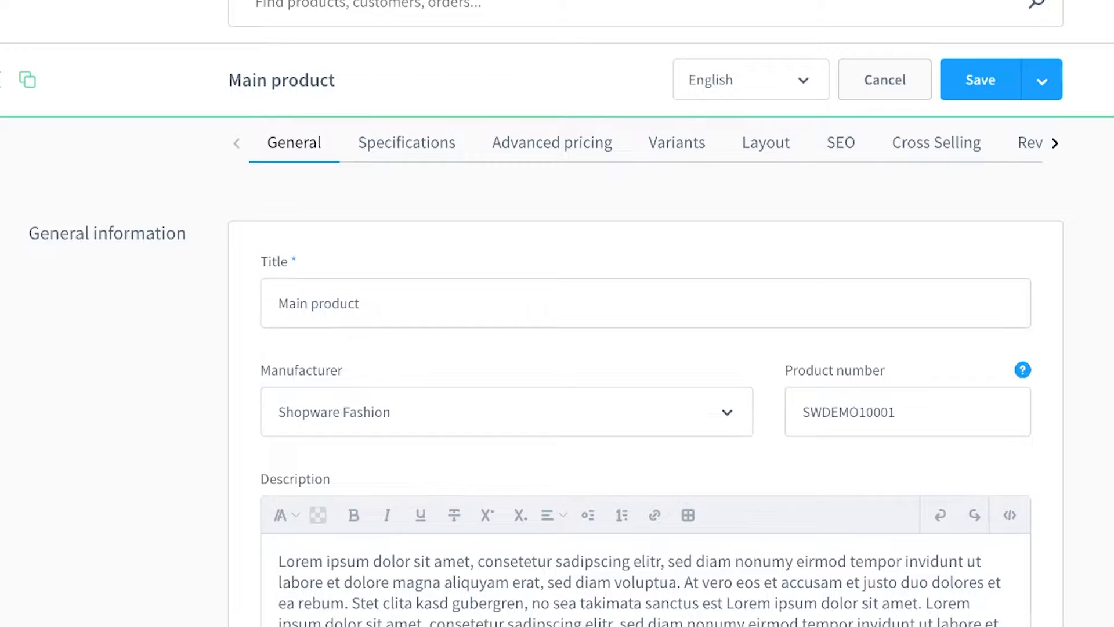
scroll(588, 515, "down", 6)
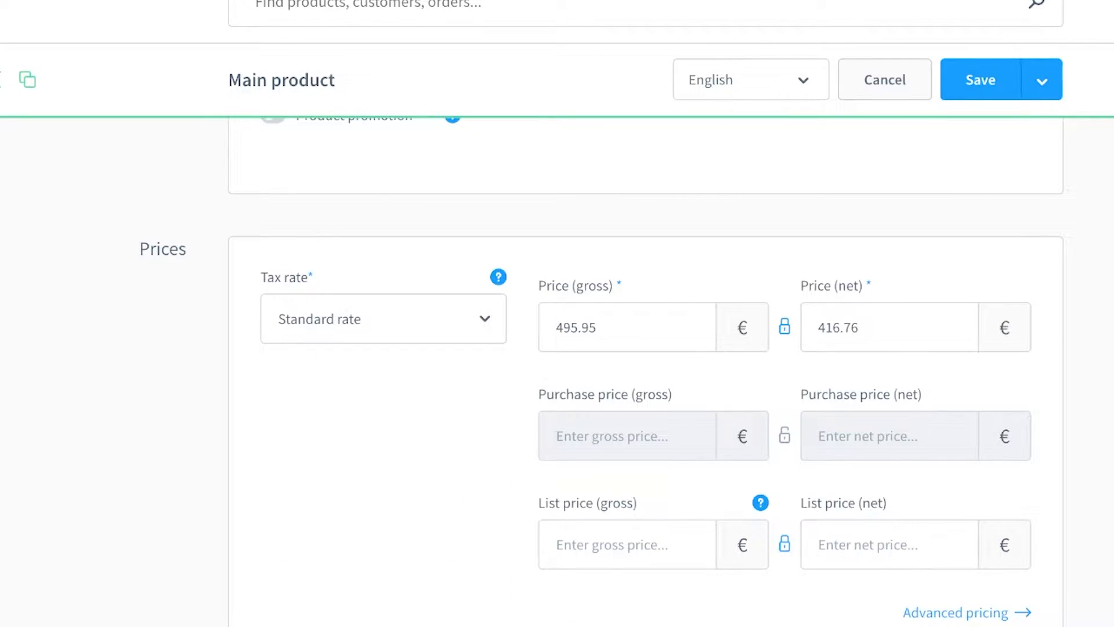
scroll(646, 371, "down", 2)
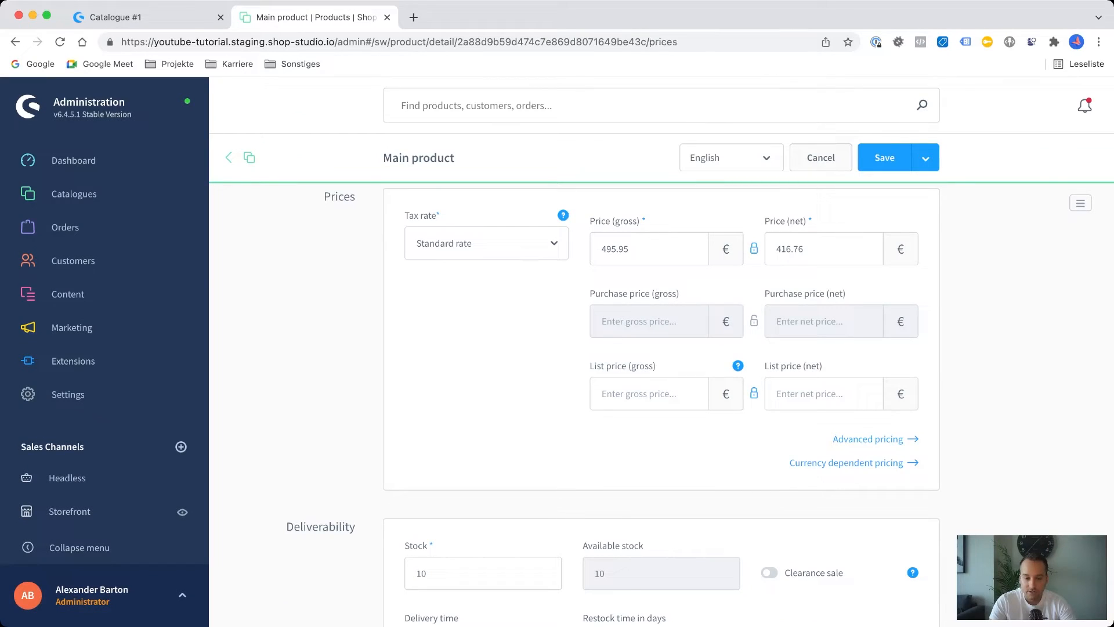
View the conditional rules offered for the product's advanced pricing without choosing one.
left_click(956, 502)
left_click(661, 453)
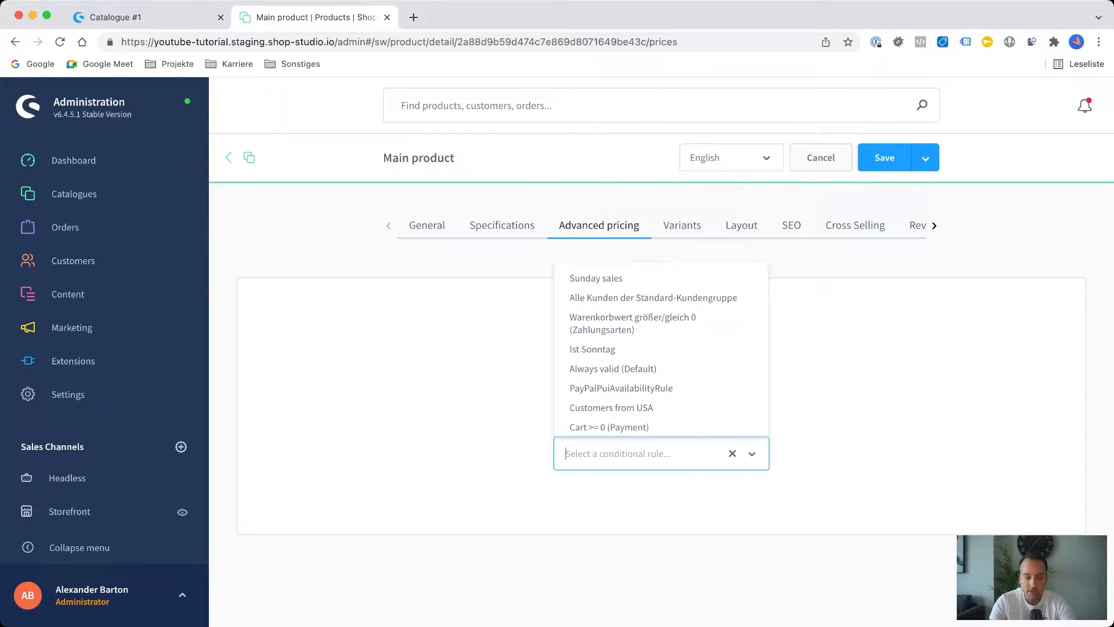
left_click(733, 454)
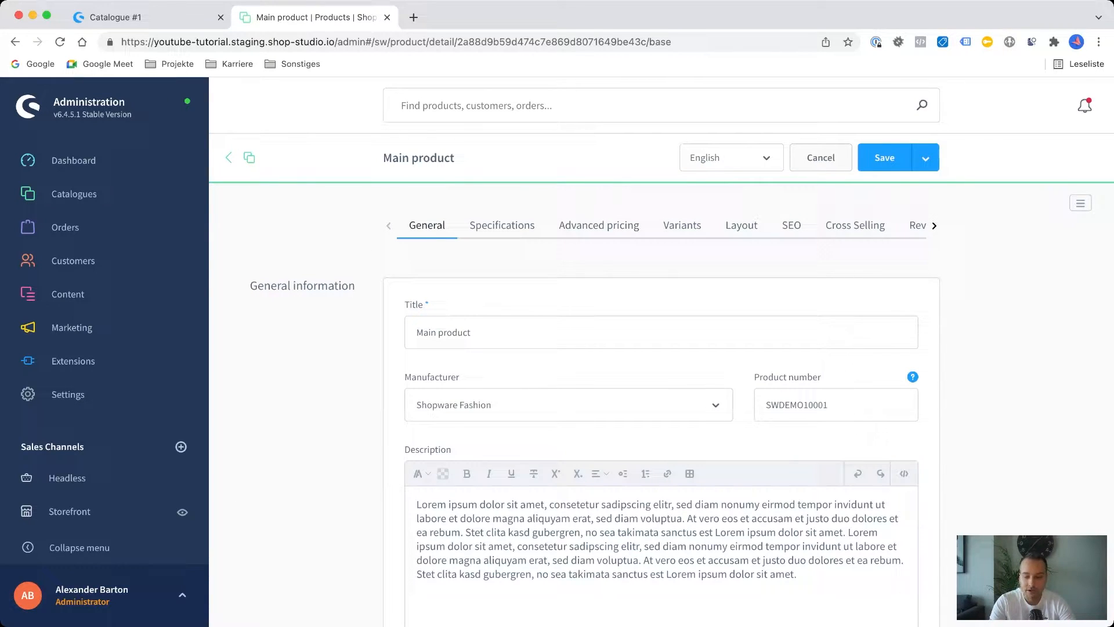
Review the product's deliverability, sales channel visibility, categories, media and labelling in its general settings.
scroll(661, 406, "down", 15)
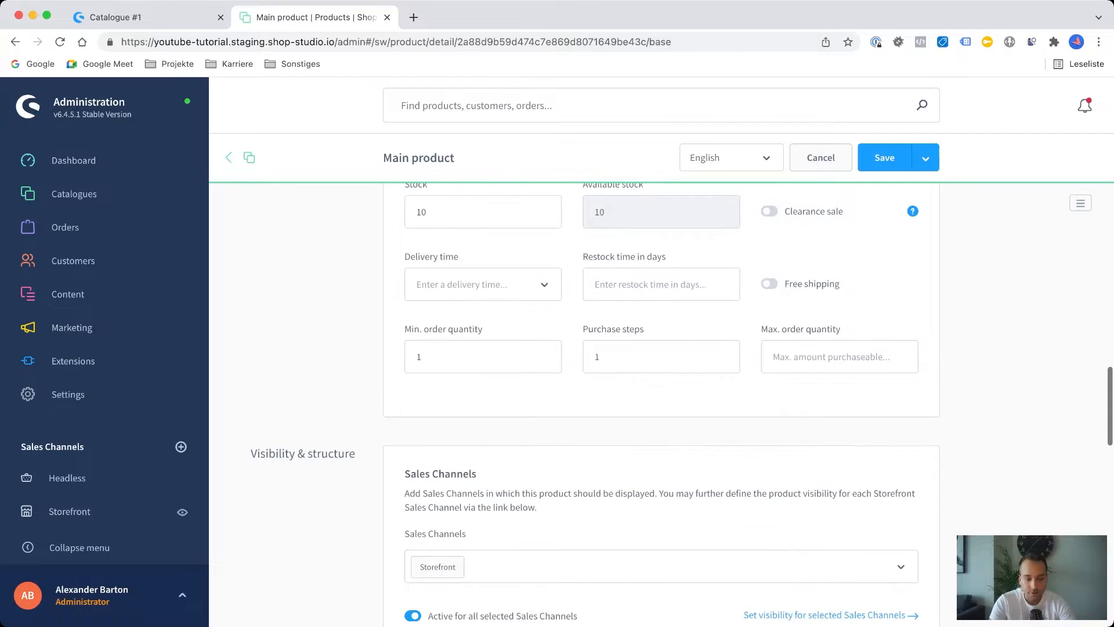
scroll(662, 406, "down", 3)
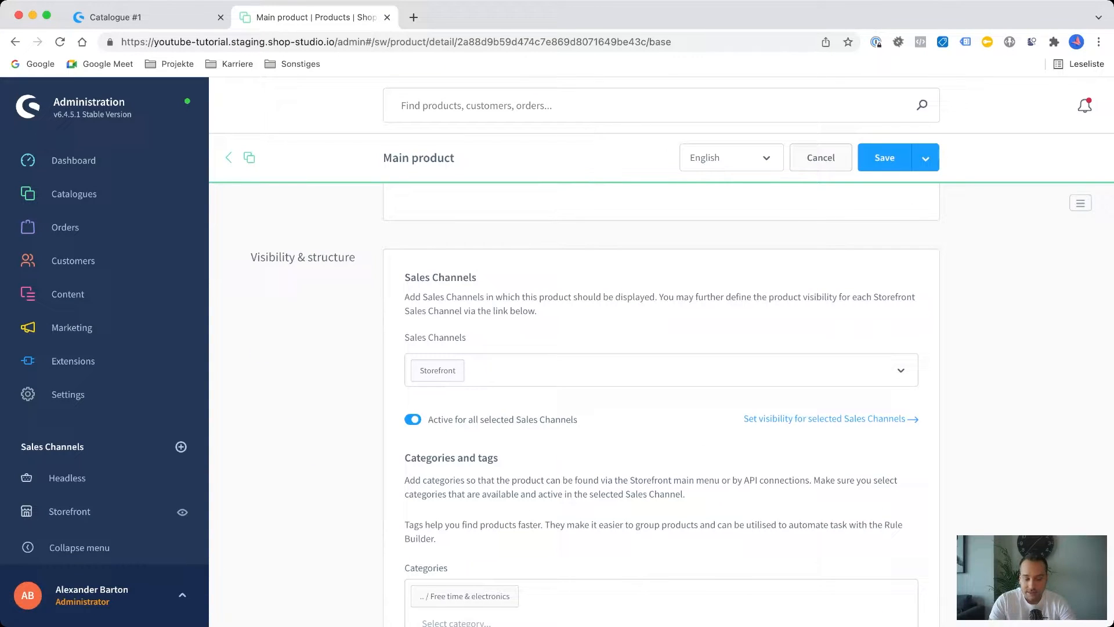
scroll(661, 407, "down", 3)
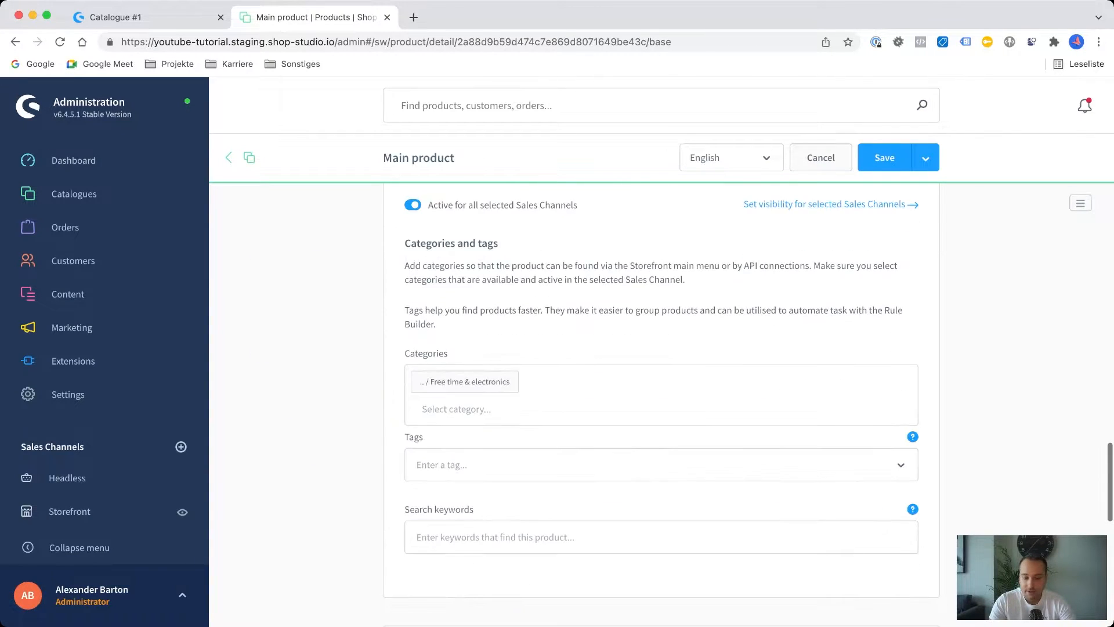
scroll(661, 407, "up", 5)
scroll(662, 407, "down", 8)
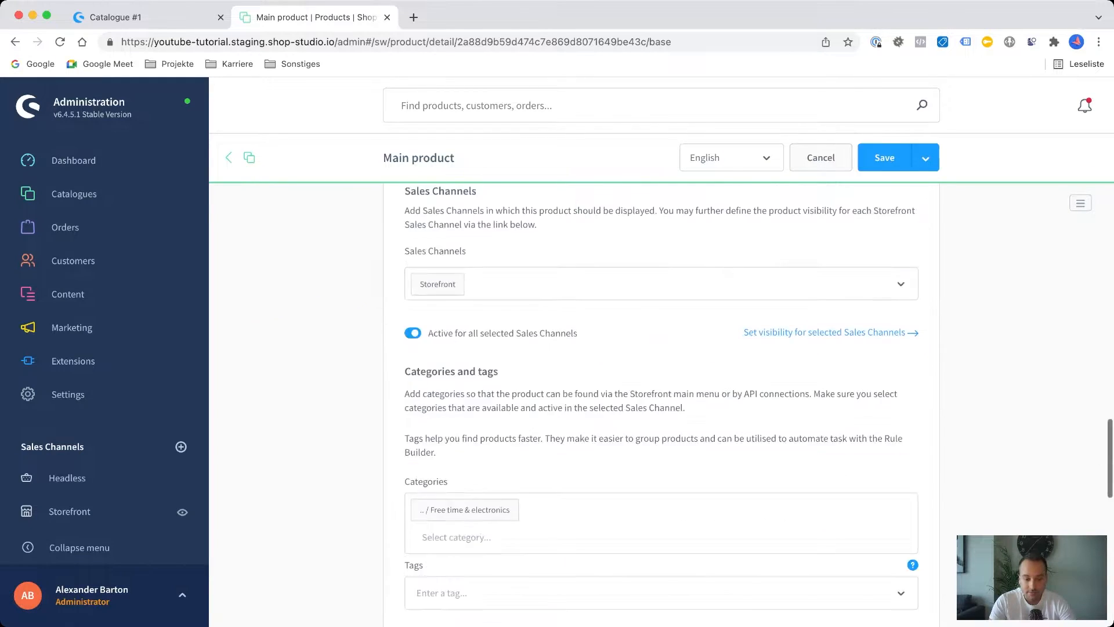
scroll(662, 406, "down", 2)
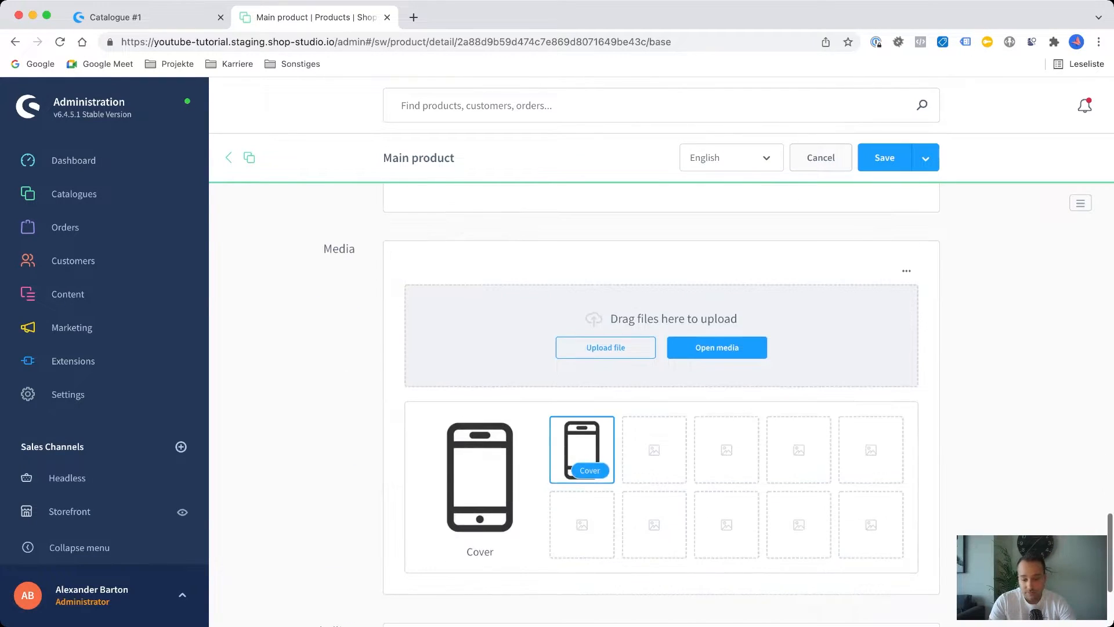
scroll(662, 406, "down", 3)
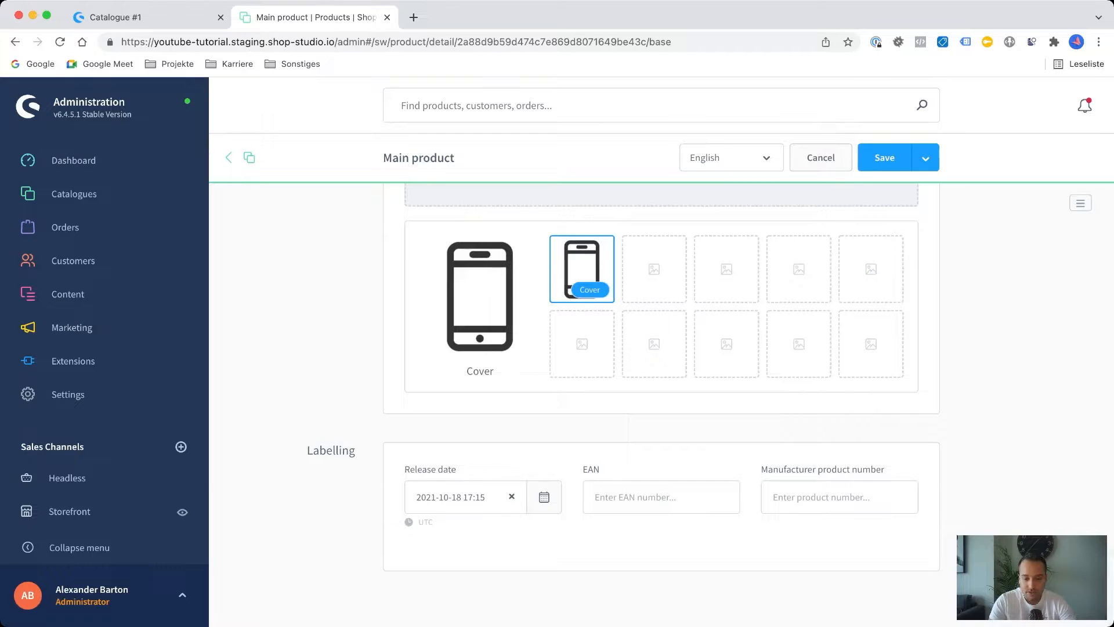
scroll(662, 406, "up", 15)
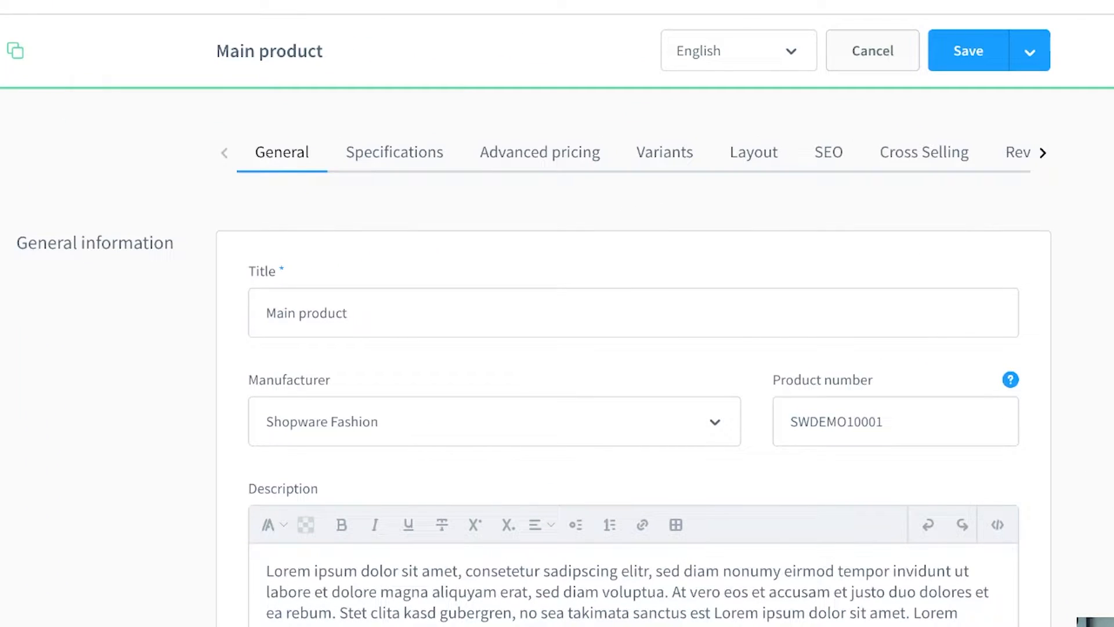
Examine the product's specifications, including measures, packaging and properties, and its SEO settings.
left_click(395, 152)
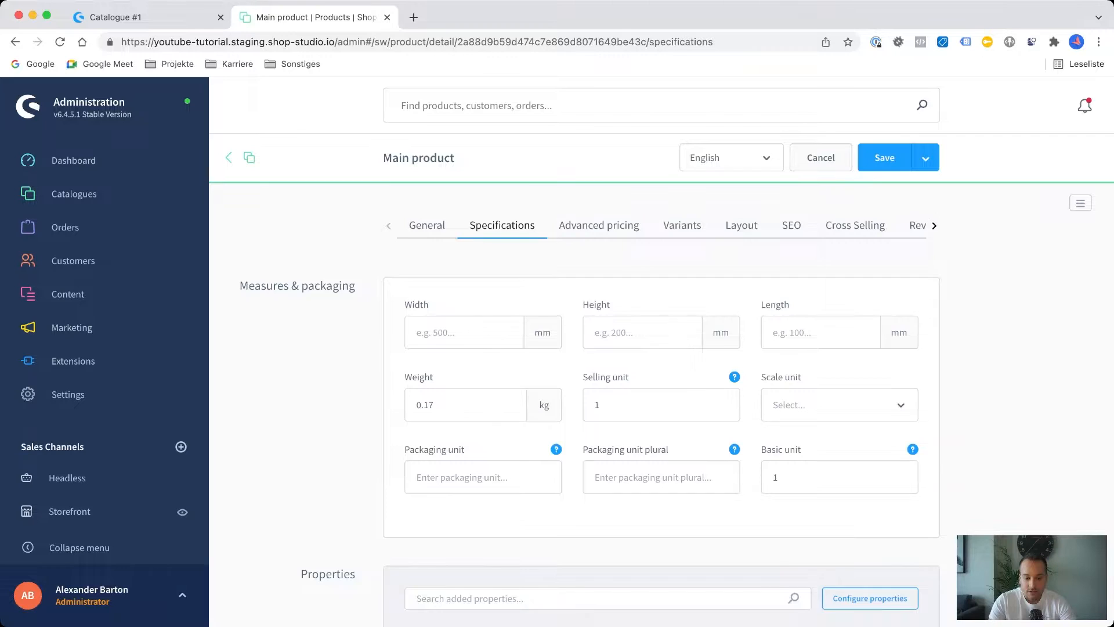
scroll(661, 406, "down", 1)
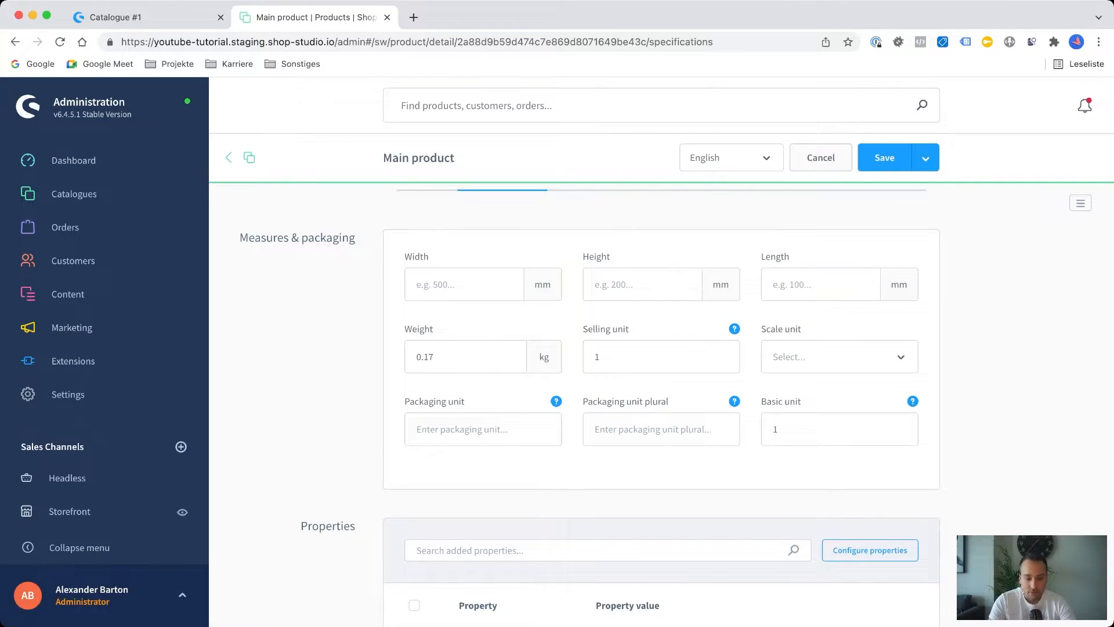
scroll(661, 406, "up", 1)
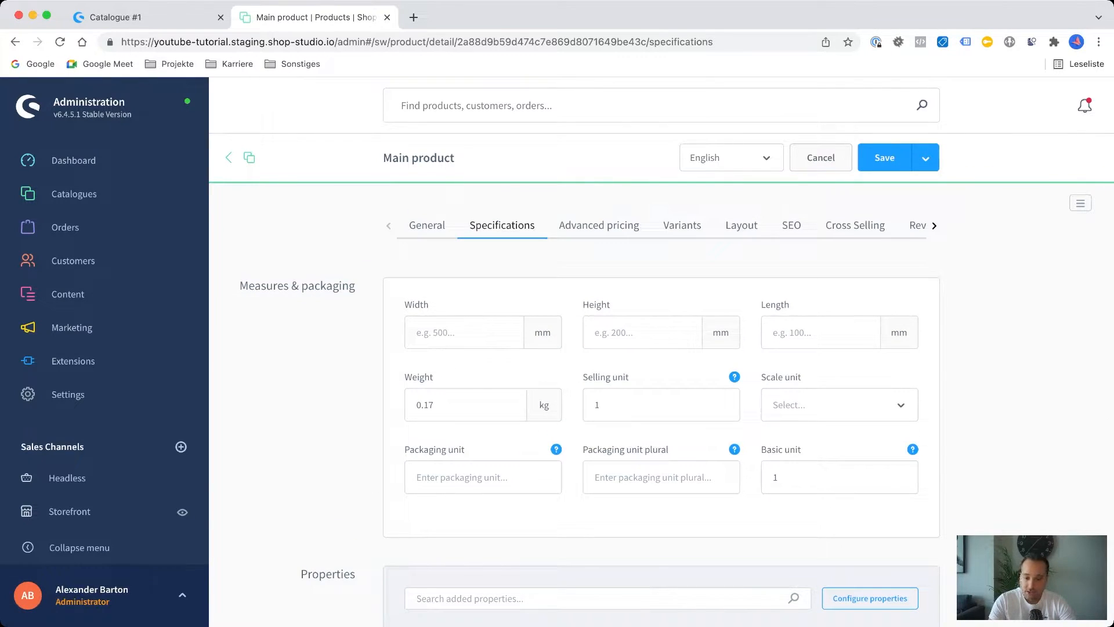
scroll(661, 406, "down", 6)
scroll(662, 406, "up", 6)
left_click(791, 225)
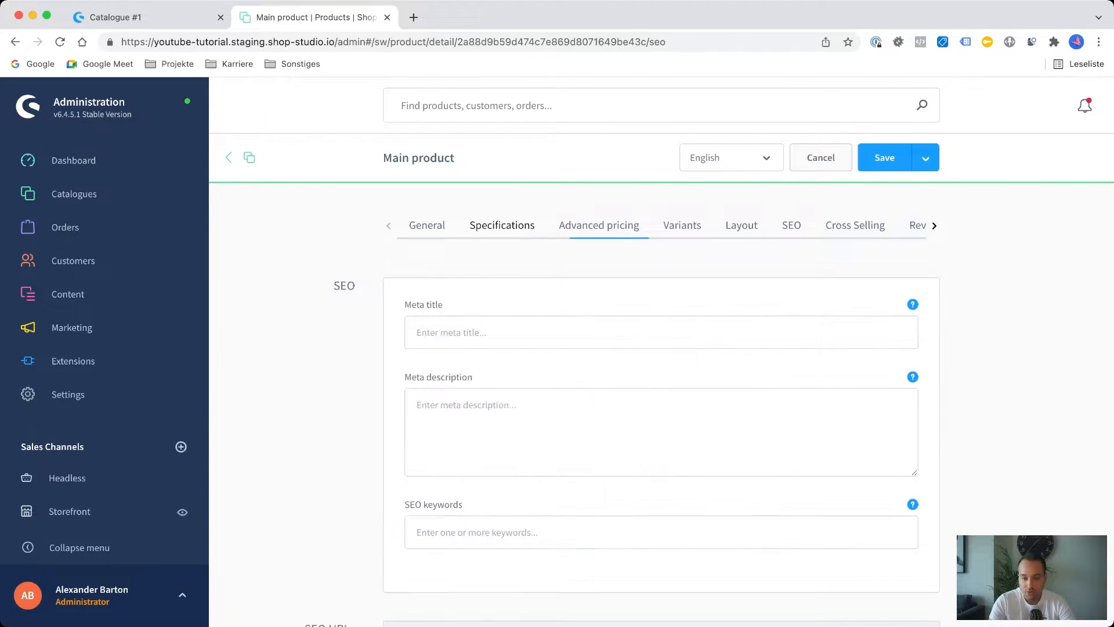
Try adding a new cross-selling entry to the product, inspect its type setting and look at the product's reviews.
left_click(855, 226)
left_click(661, 500)
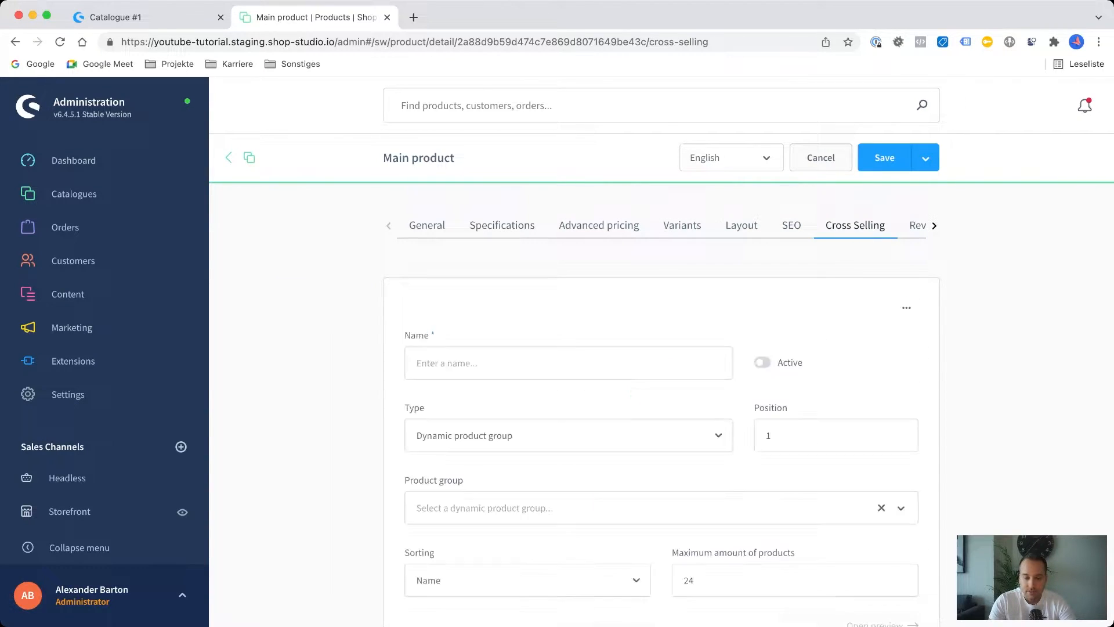
scroll(662, 406, "down", 2)
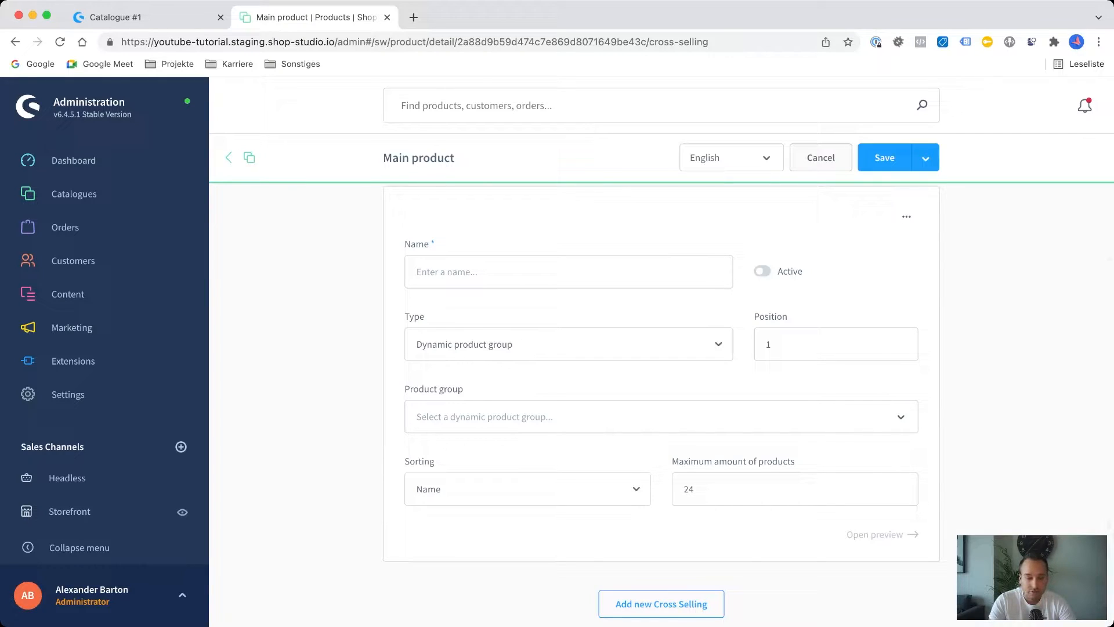
left_click(569, 344)
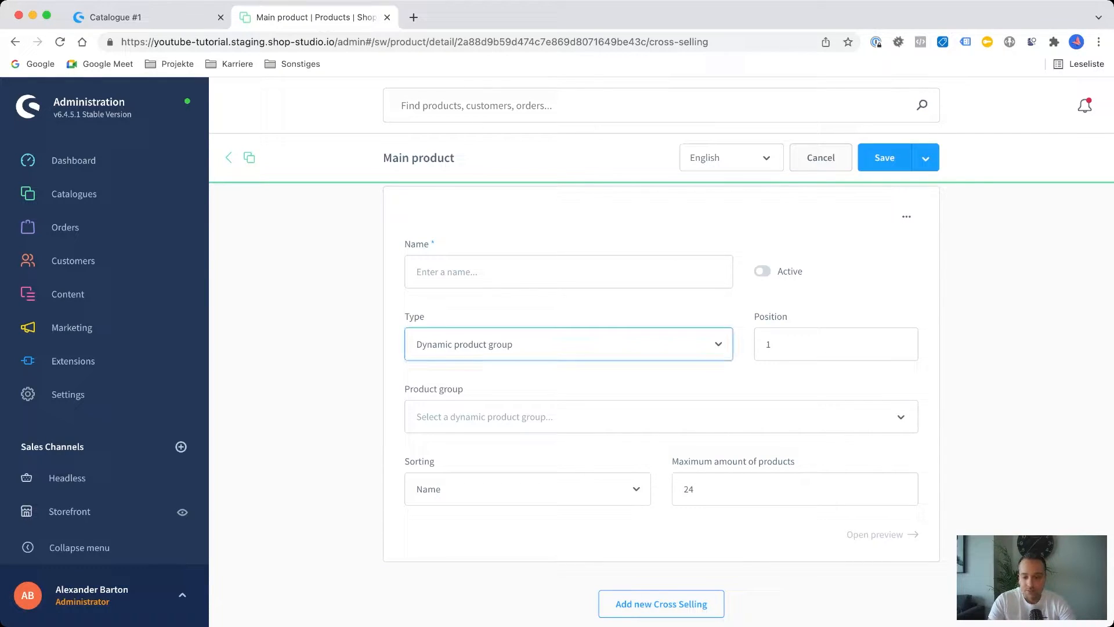
scroll(662, 371, "up", 2)
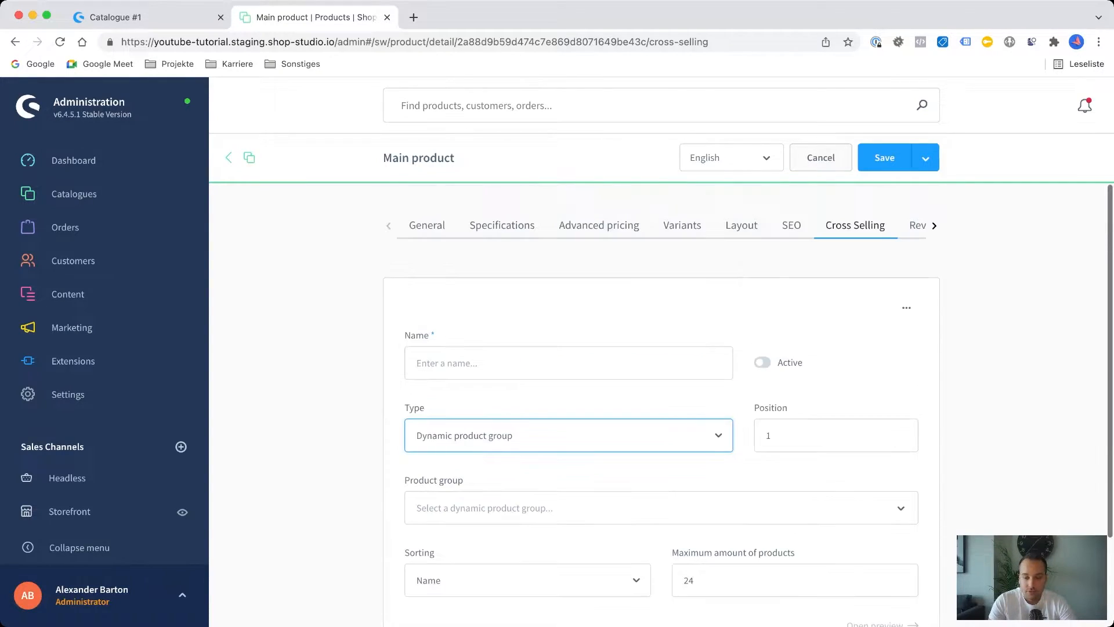
left_click(917, 225)
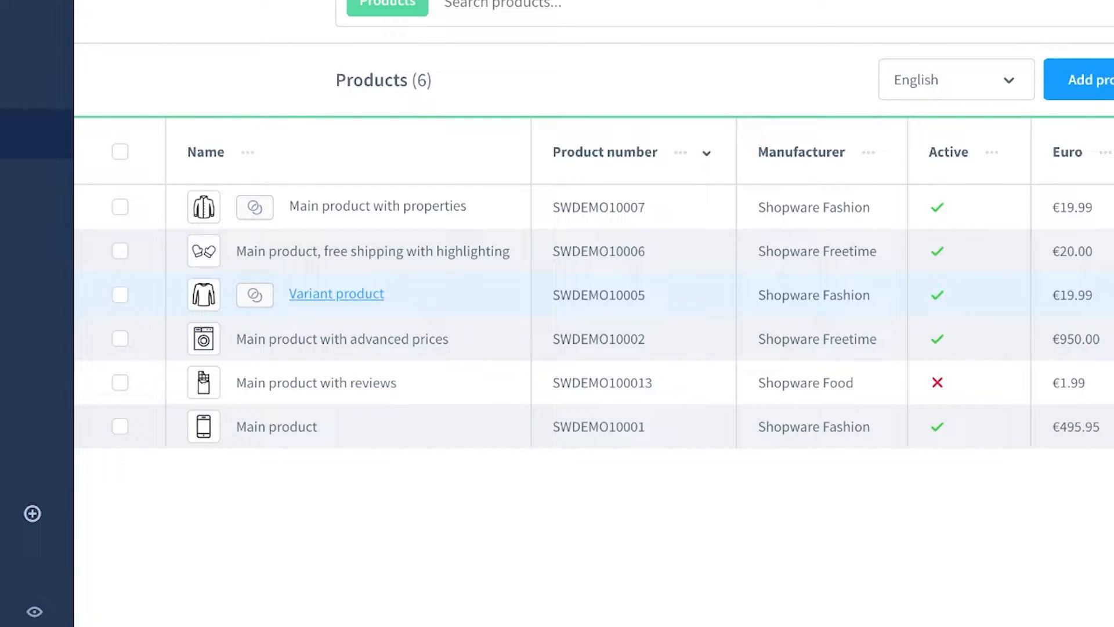
Open the product "Variant product" from the product list.
left_click(337, 294)
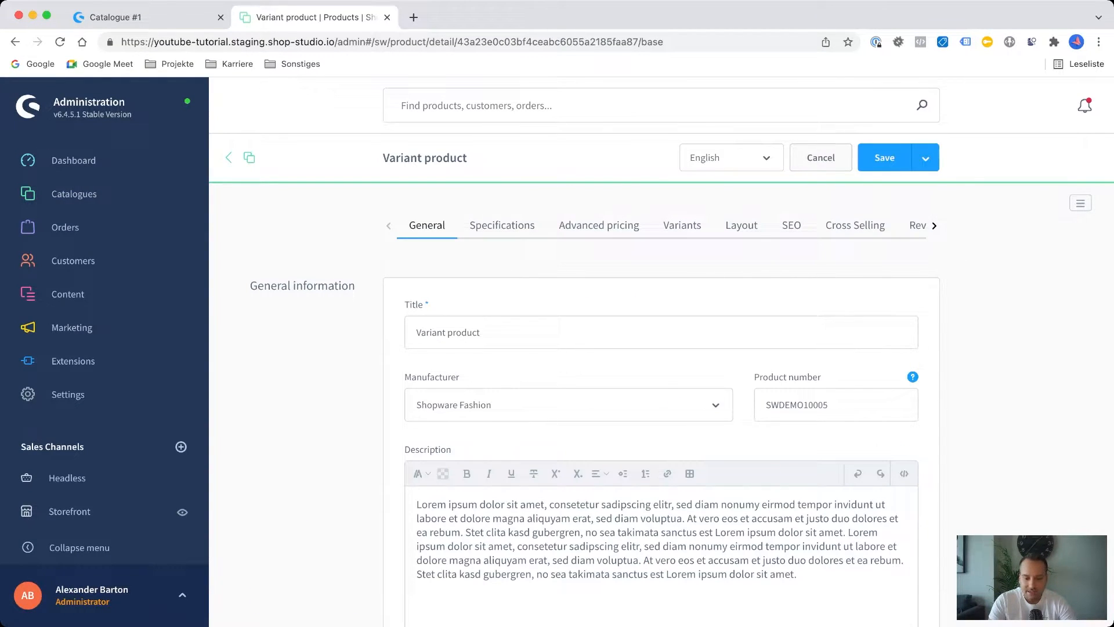
Review the product's general information, its list of available variants and the property value selection for generating variants.
scroll(661, 406, "down", 15)
scroll(661, 406, "up", 14)
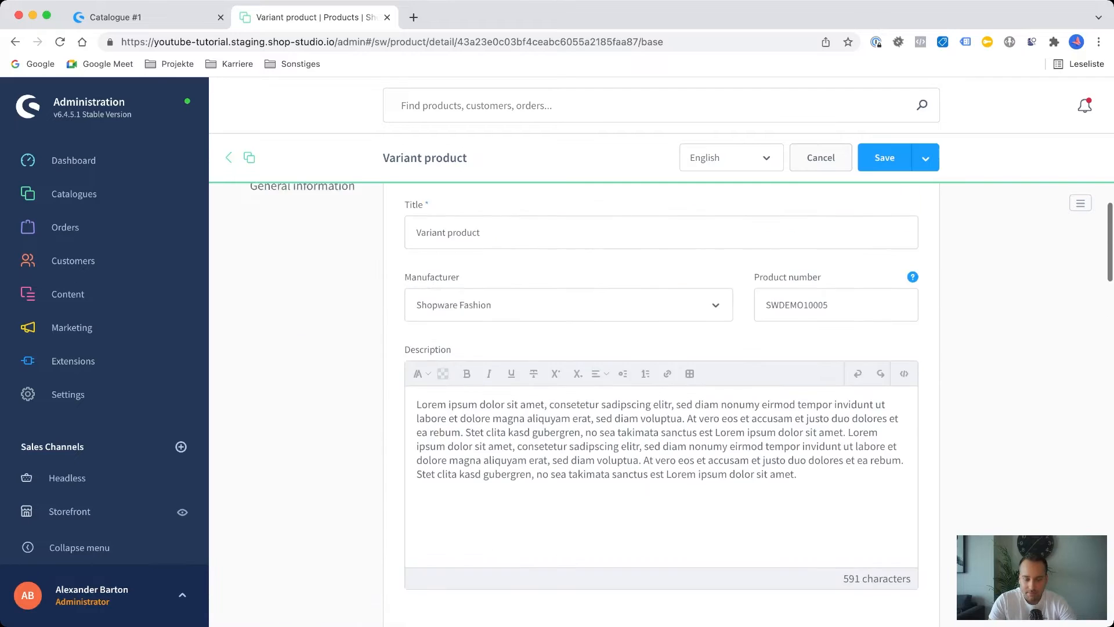
scroll(662, 407, "up", 2)
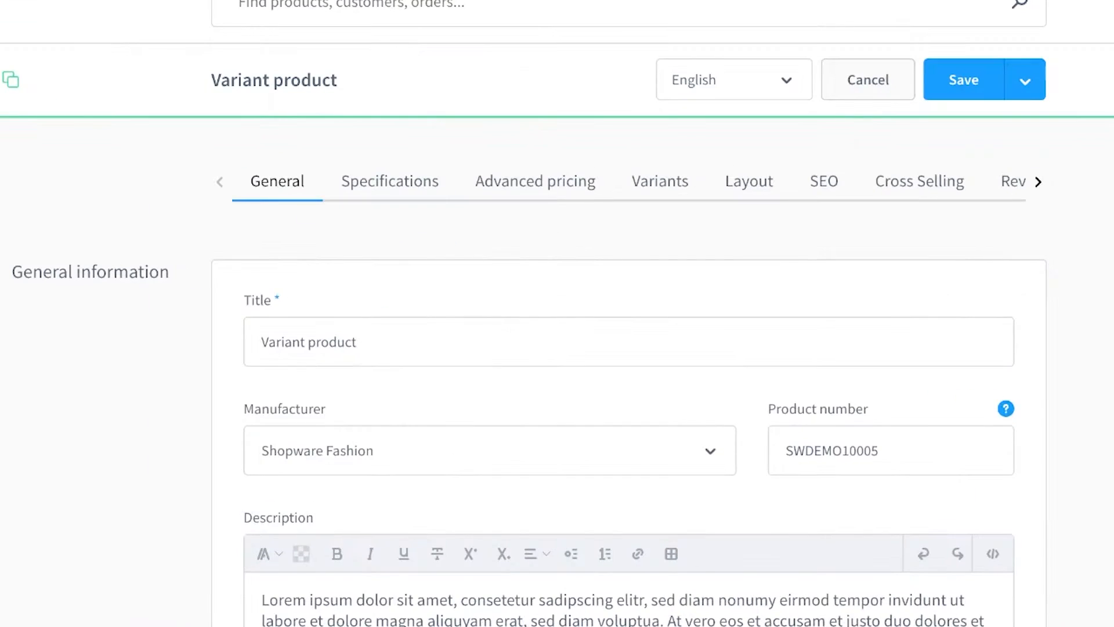
left_click(660, 181)
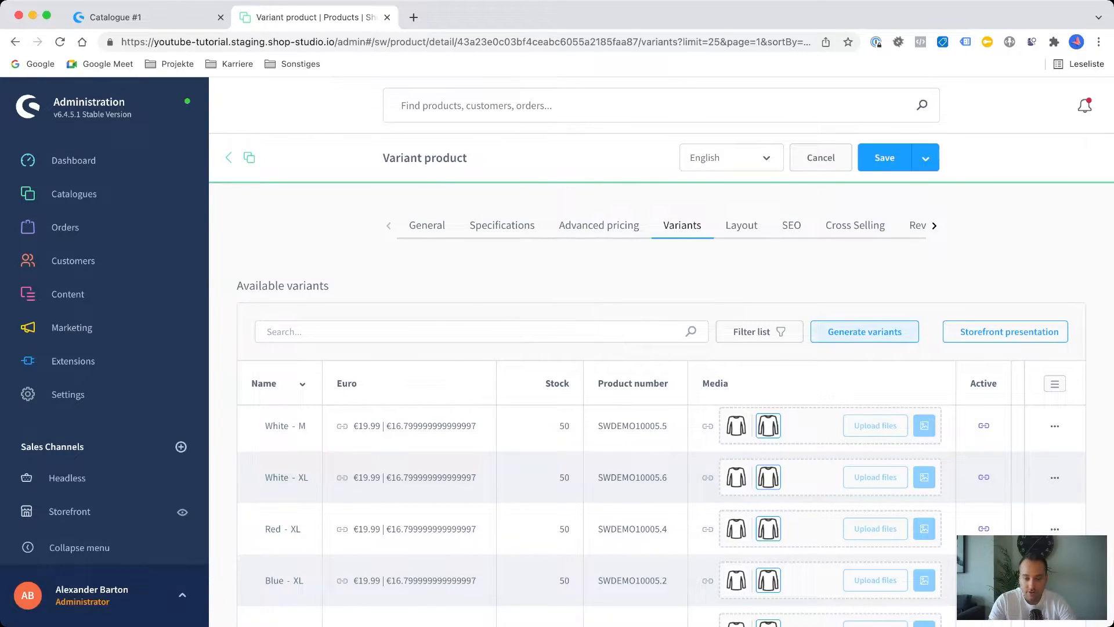
left_click(865, 331)
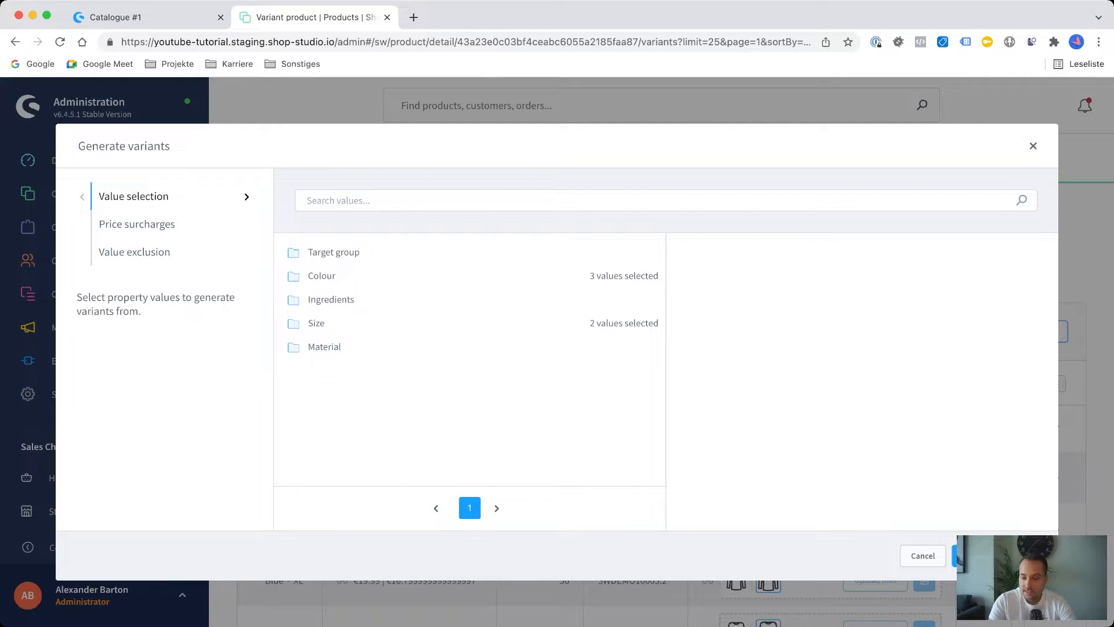
key("Escape")
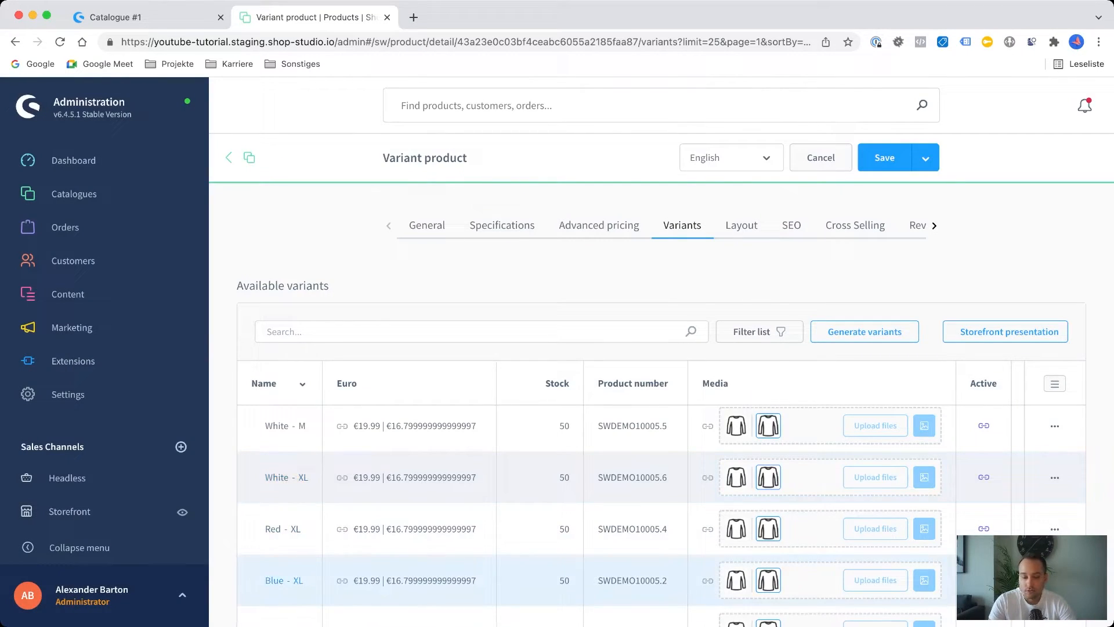
Open the White - M variant for editing and review its inherited general information fields.
scroll(662, 569, "down", 1)
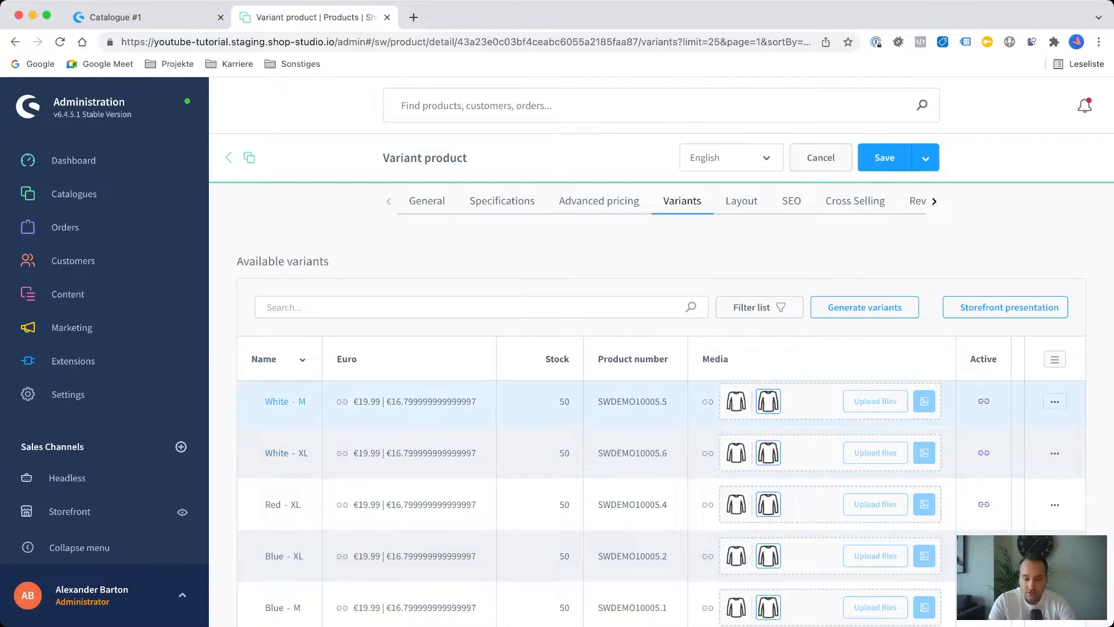
left_click(1055, 402)
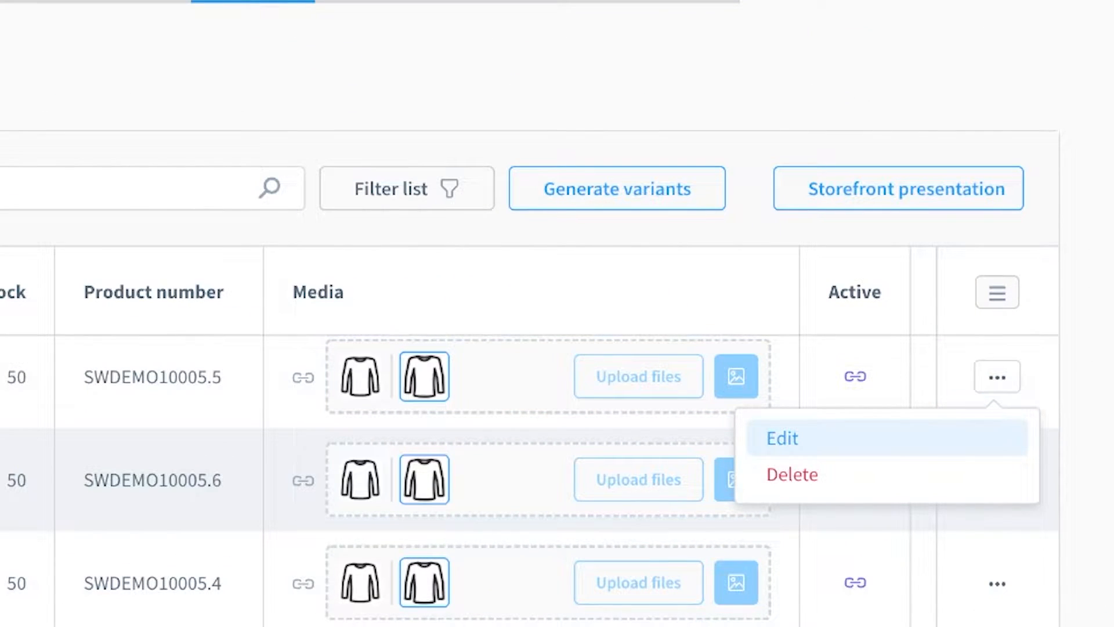
left_click(783, 438)
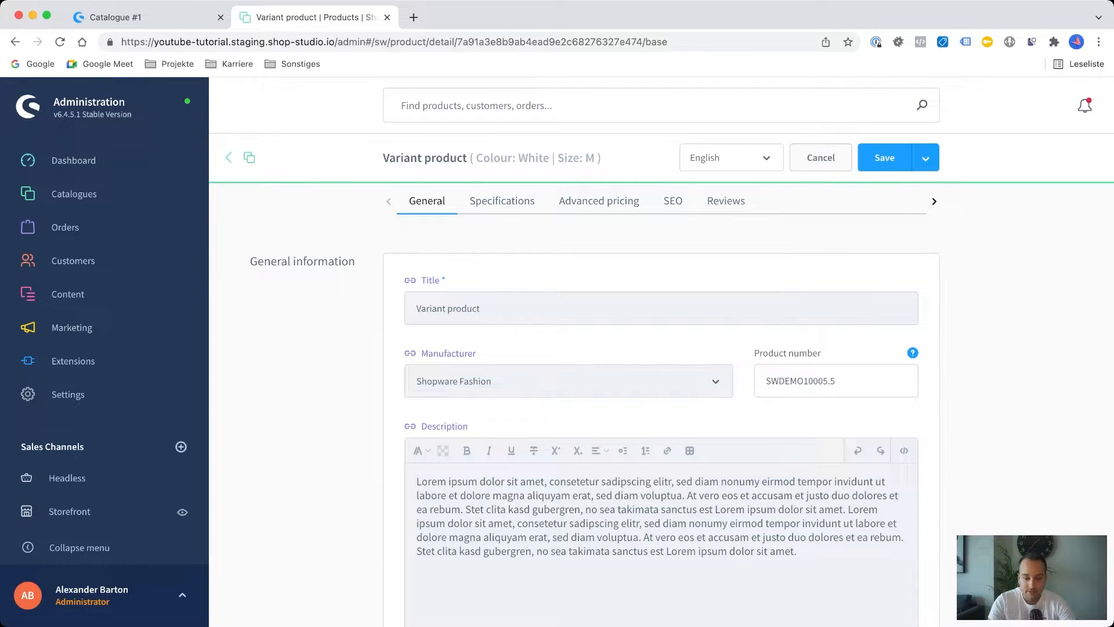
scroll(662, 406, "down", 5)
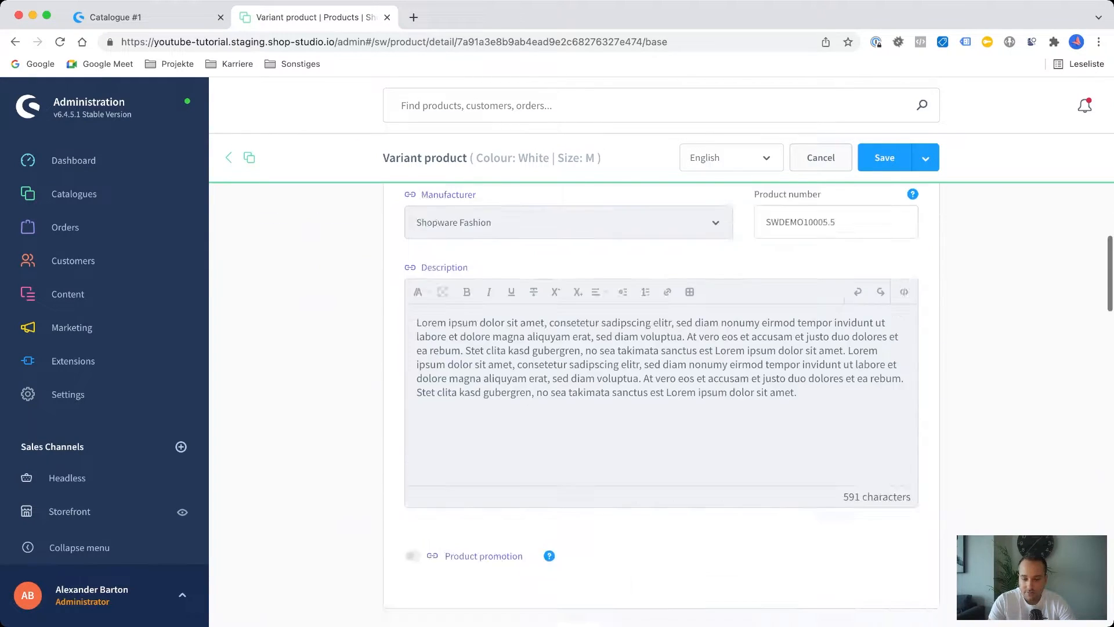
scroll(661, 407, "up", 7)
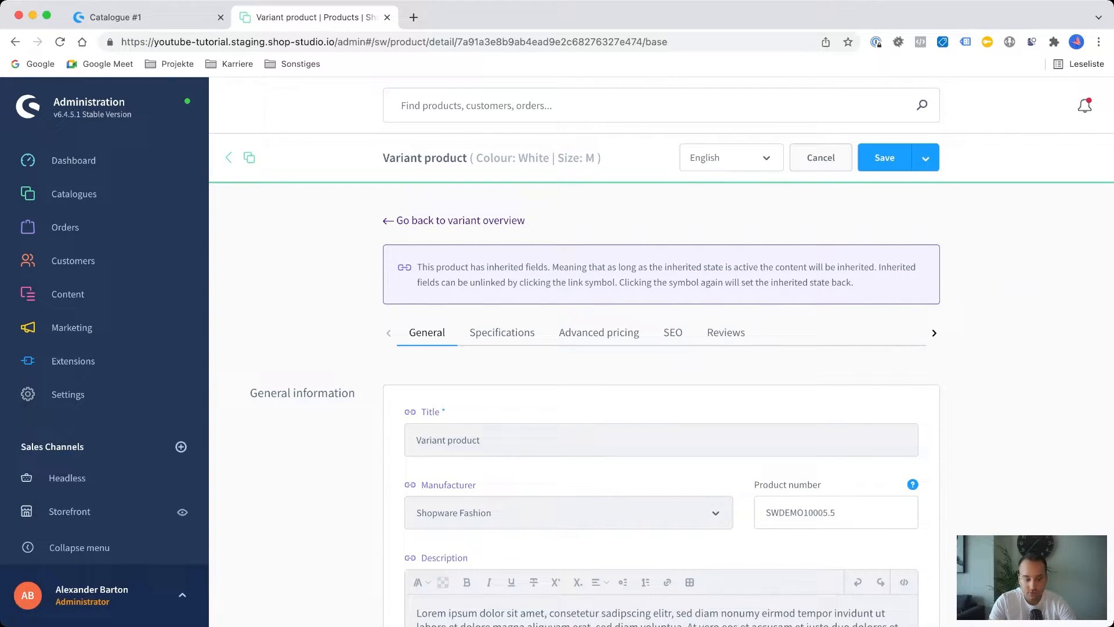
scroll(662, 406, "down", 2)
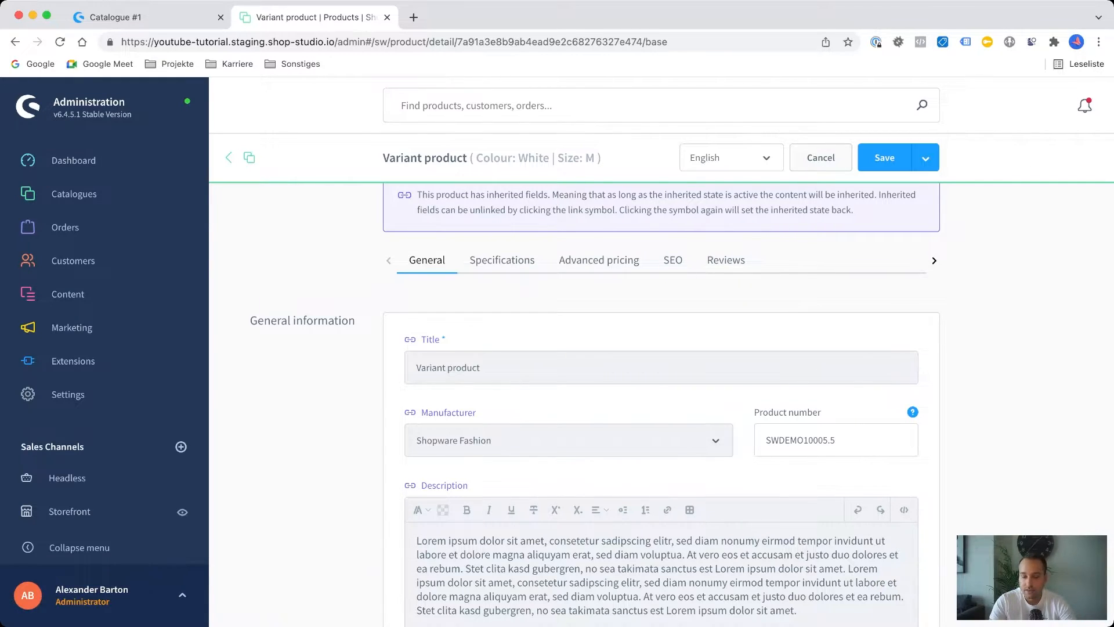
scroll(661, 406, "down", 9)
scroll(662, 406, "up", 8)
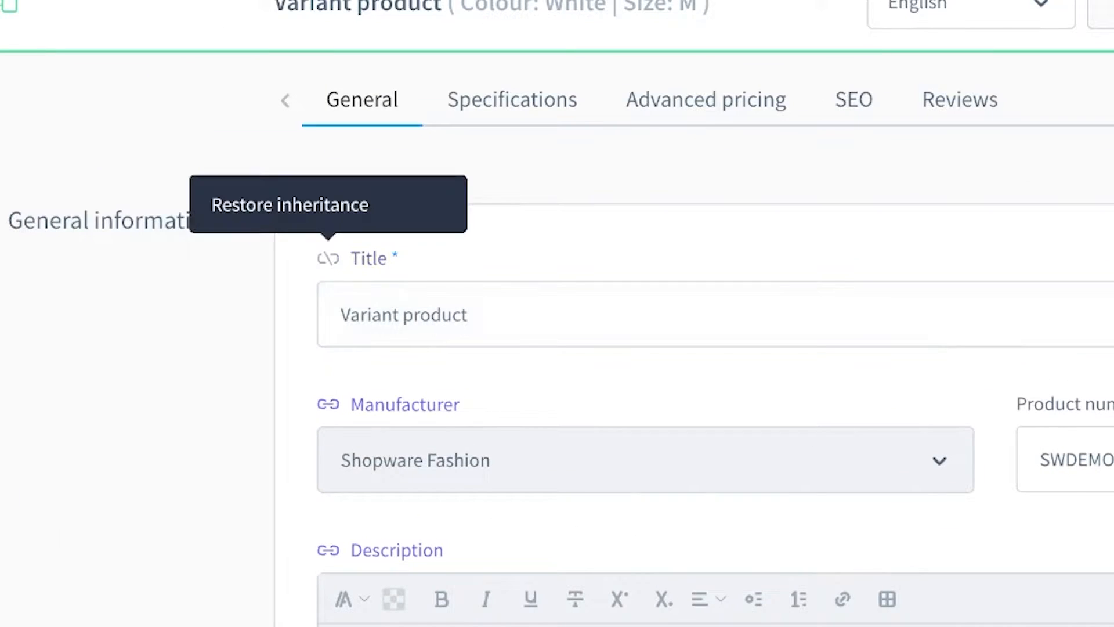
Unlink the variant's title from inheritance and set it to "My super cool product".
left_click(410, 285)
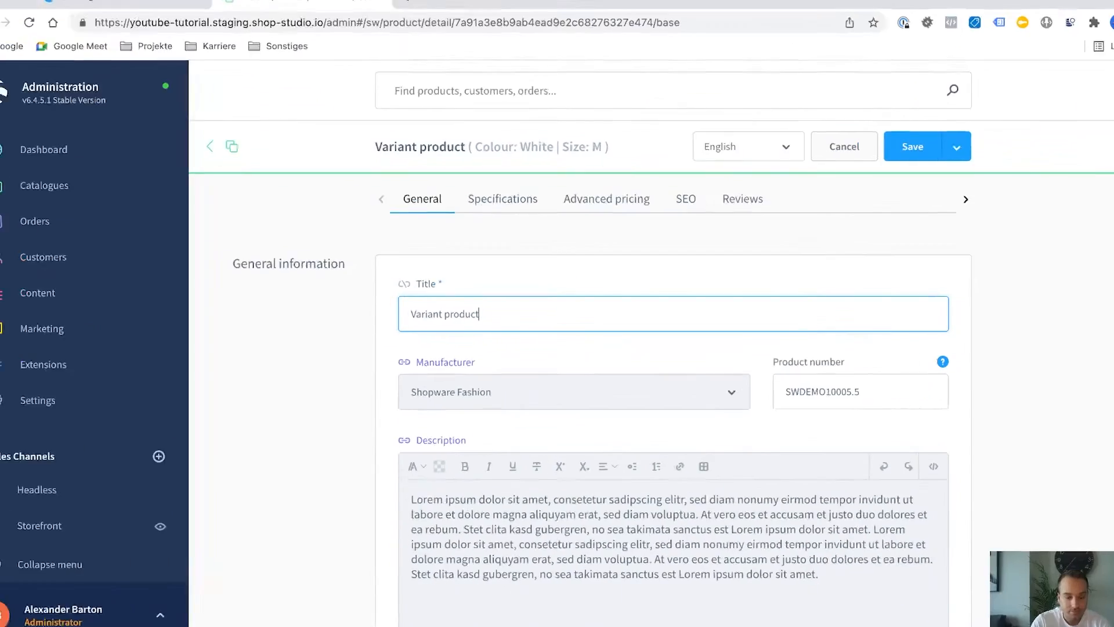
key("ctrl+a")
key("BackSpace")
type("My super cool")
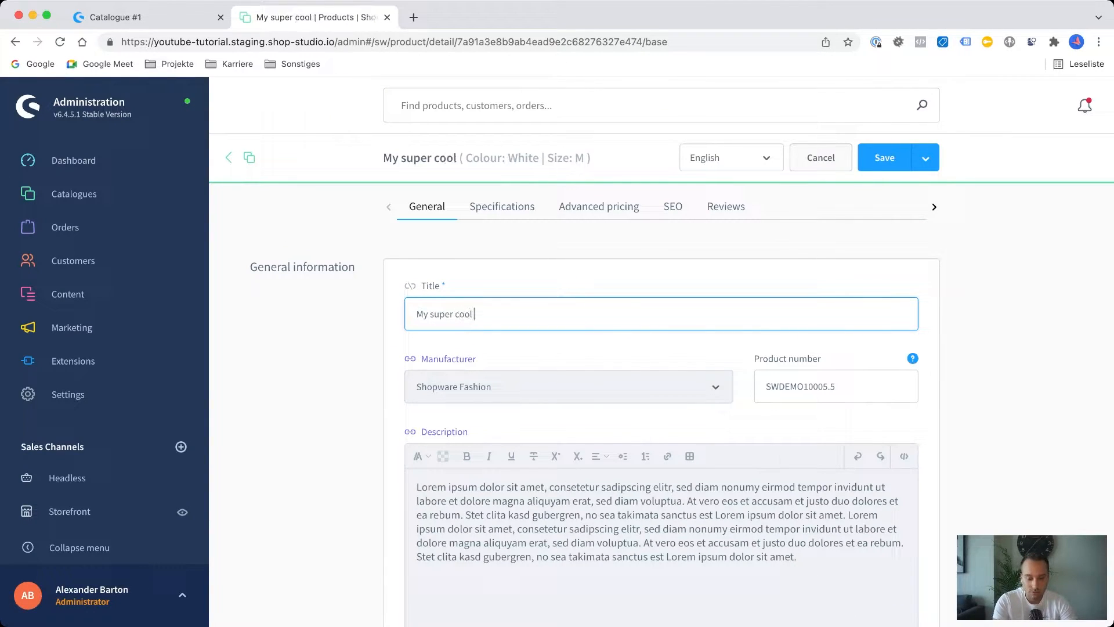
type(" product")
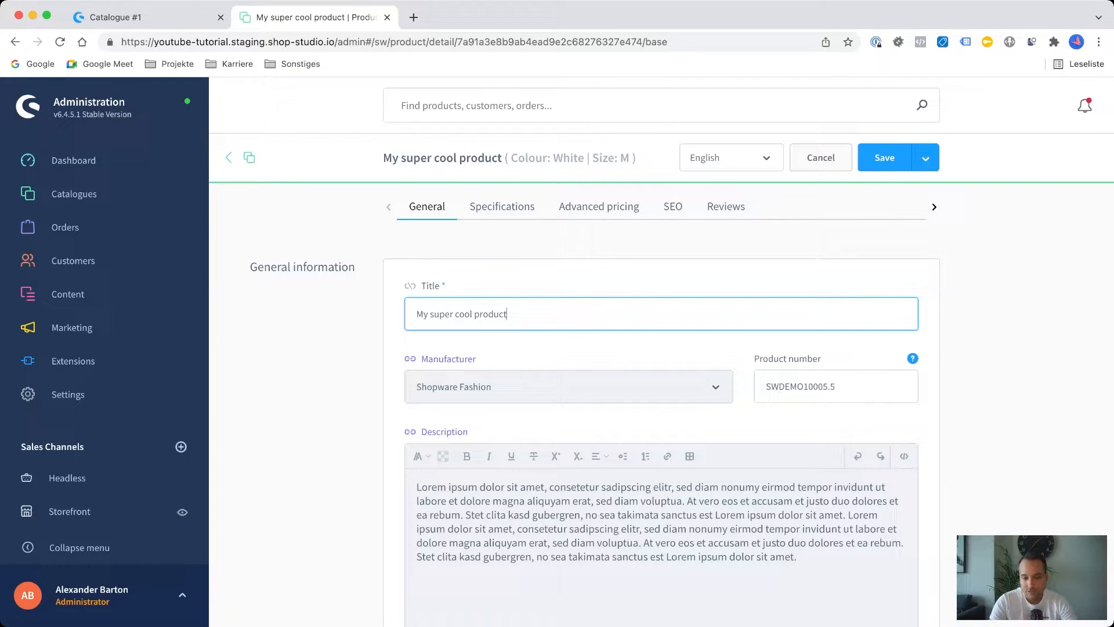
Try to switch the variant's content language to Deutsch.
left_click(749, 158)
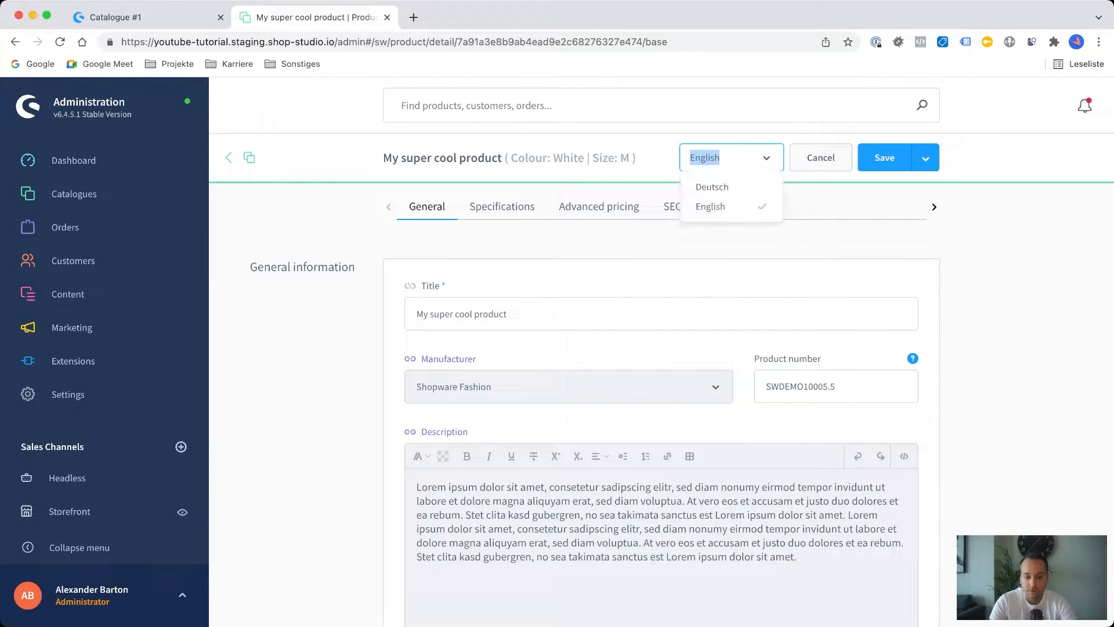
left_click(732, 187)
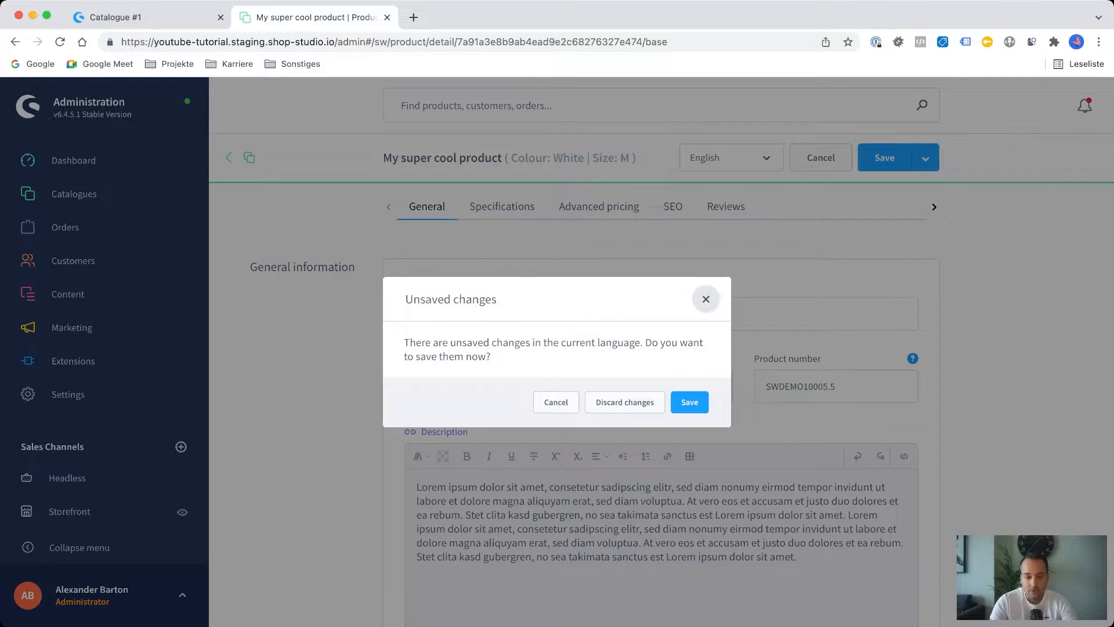
left_click(705, 299)
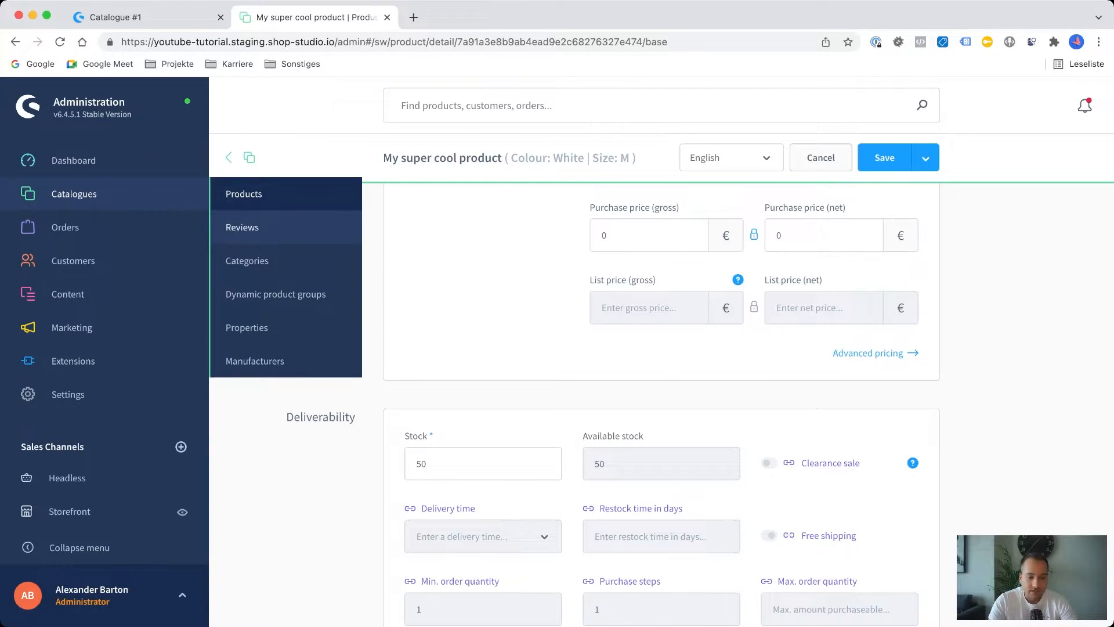
View the reviews overview, open the categories and expand Catalogue #1 to show its subcategories.
left_click(242, 227)
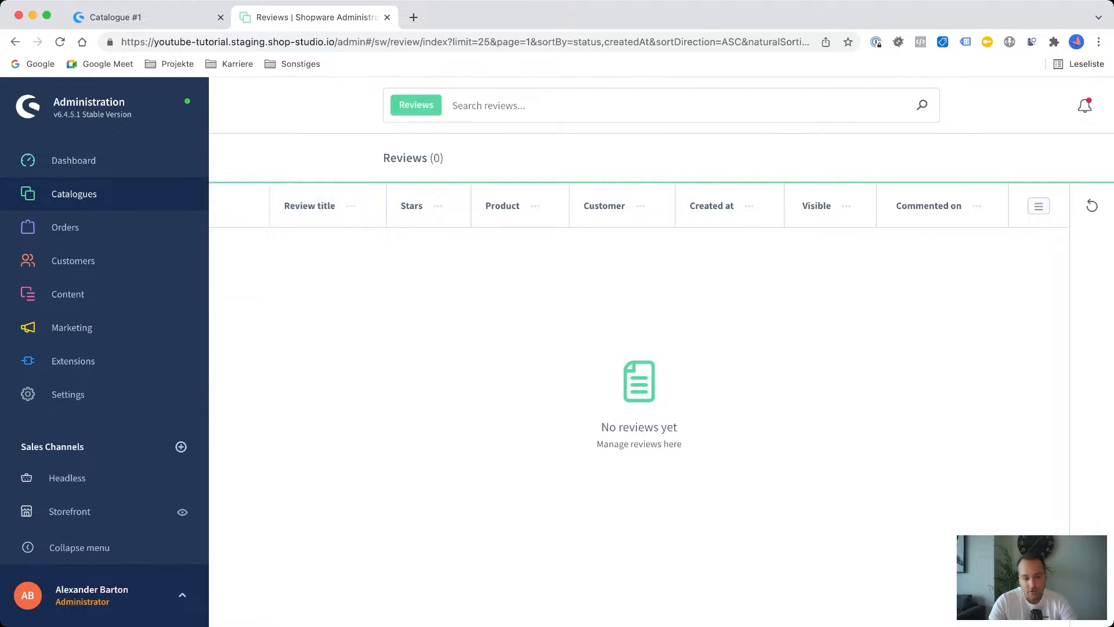
mouse_move(74, 194)
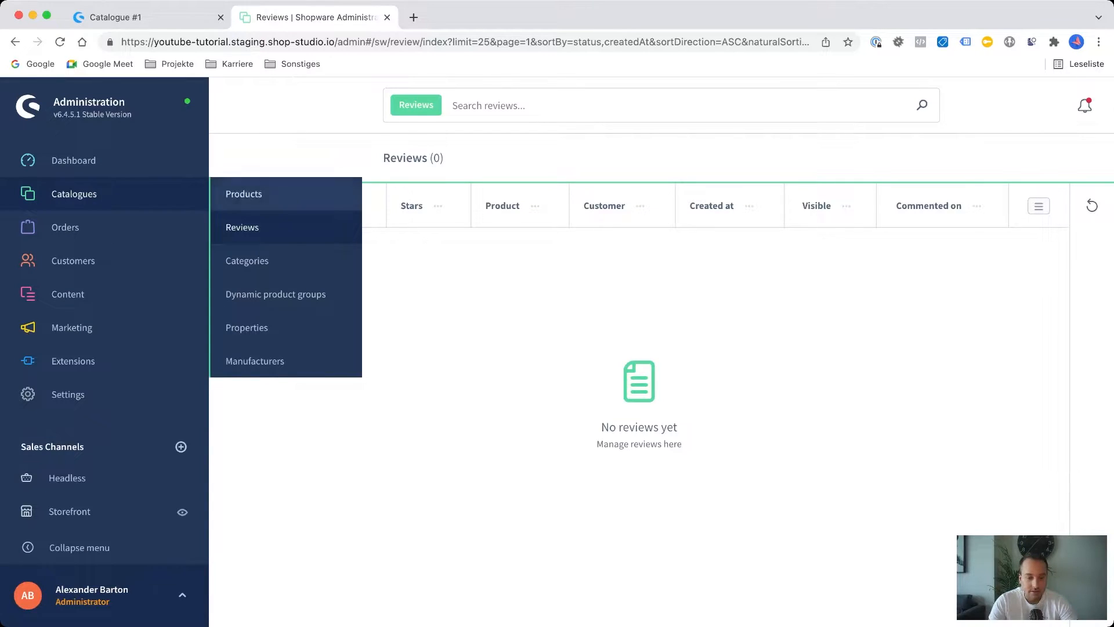
left_click(247, 260)
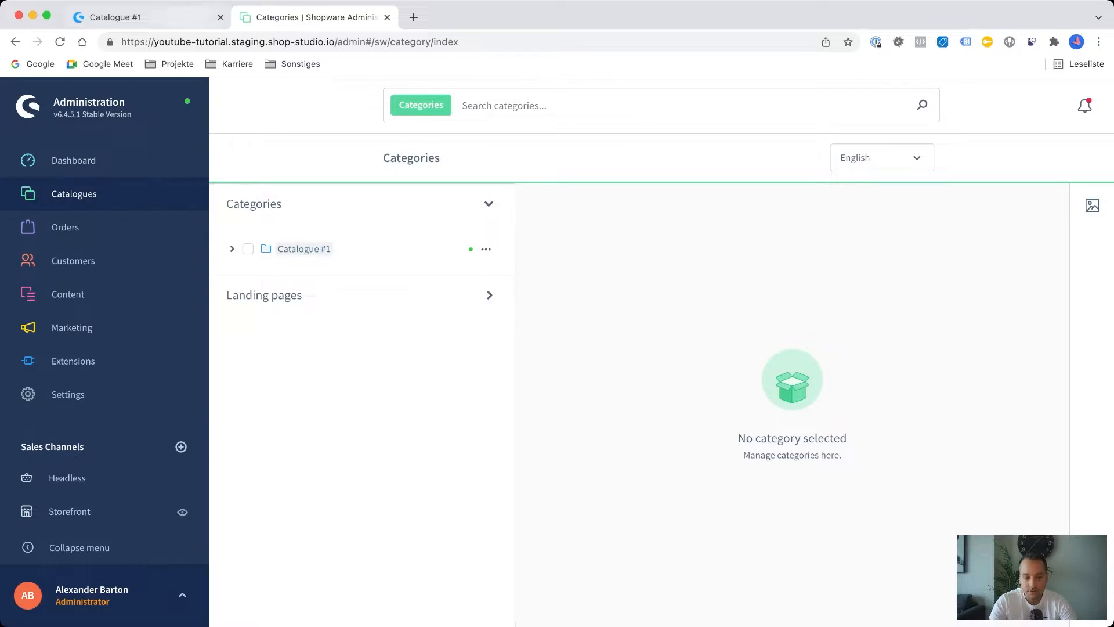
left_click(233, 249)
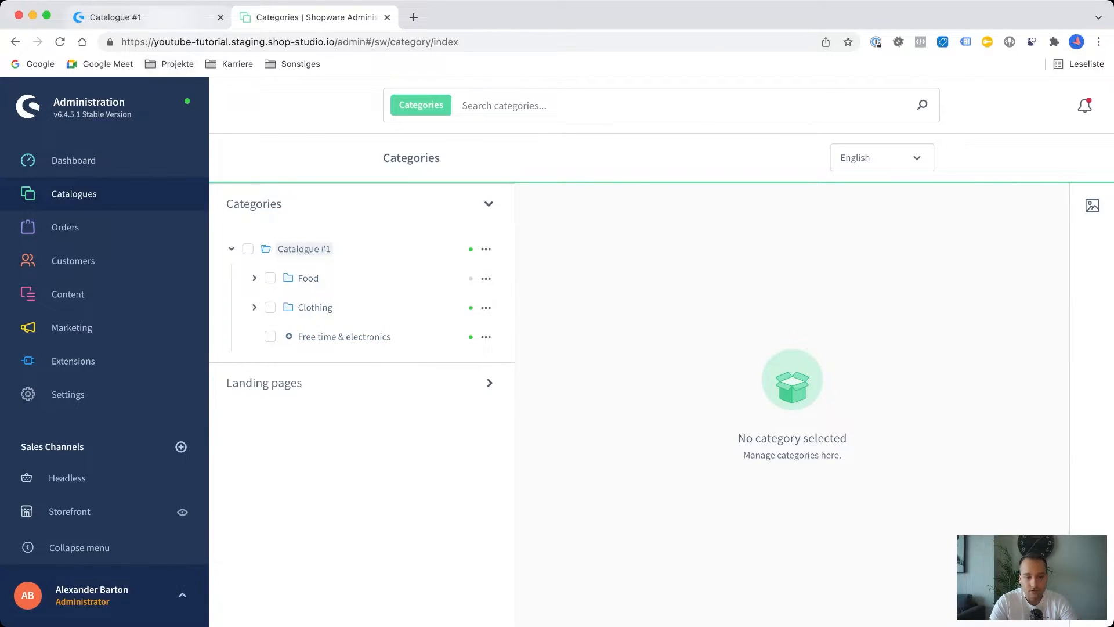
Check the Clothing navigation in the Demostore storefront and return to the category administration.
left_click(116, 17)
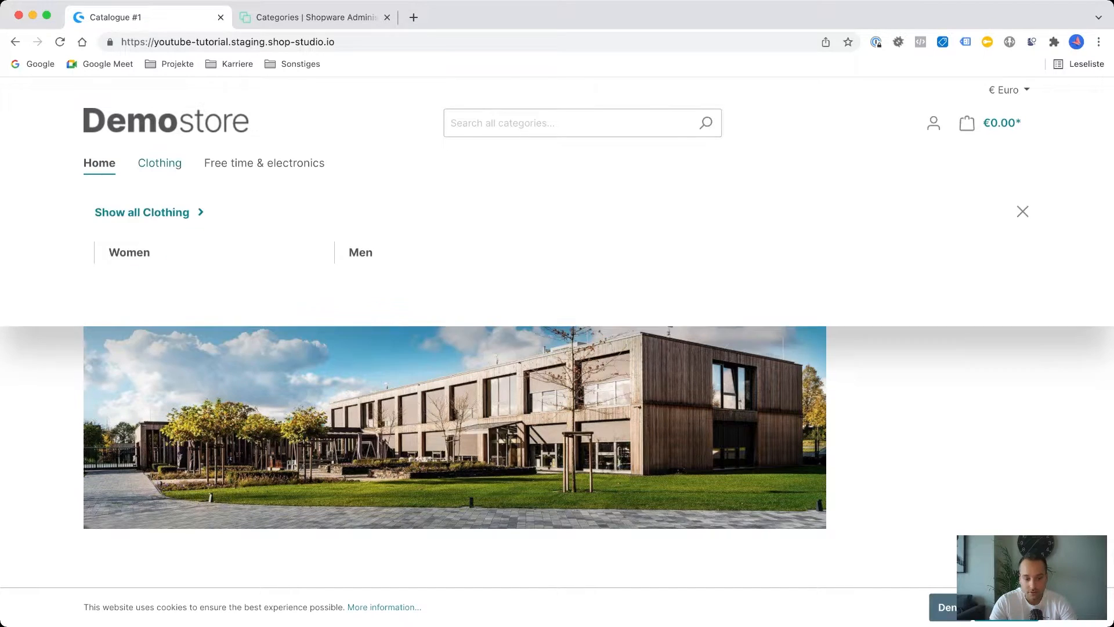
mouse_move(159, 163)
key("ctrl+Tab")
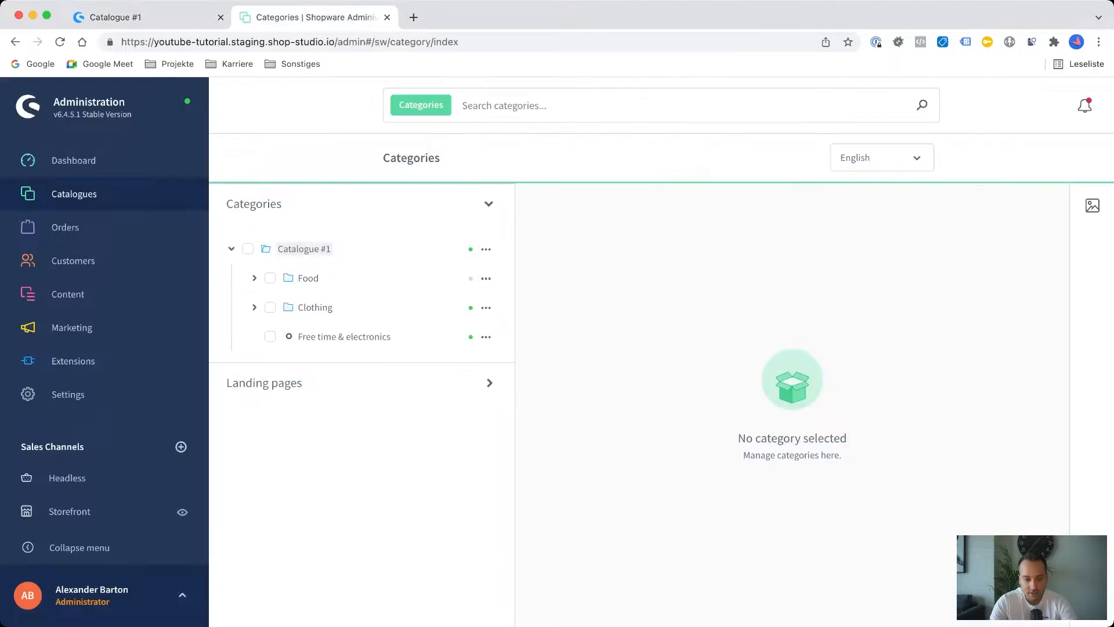
Open the Food category and inspect its general settings and the available product assignment types.
left_click(309, 278)
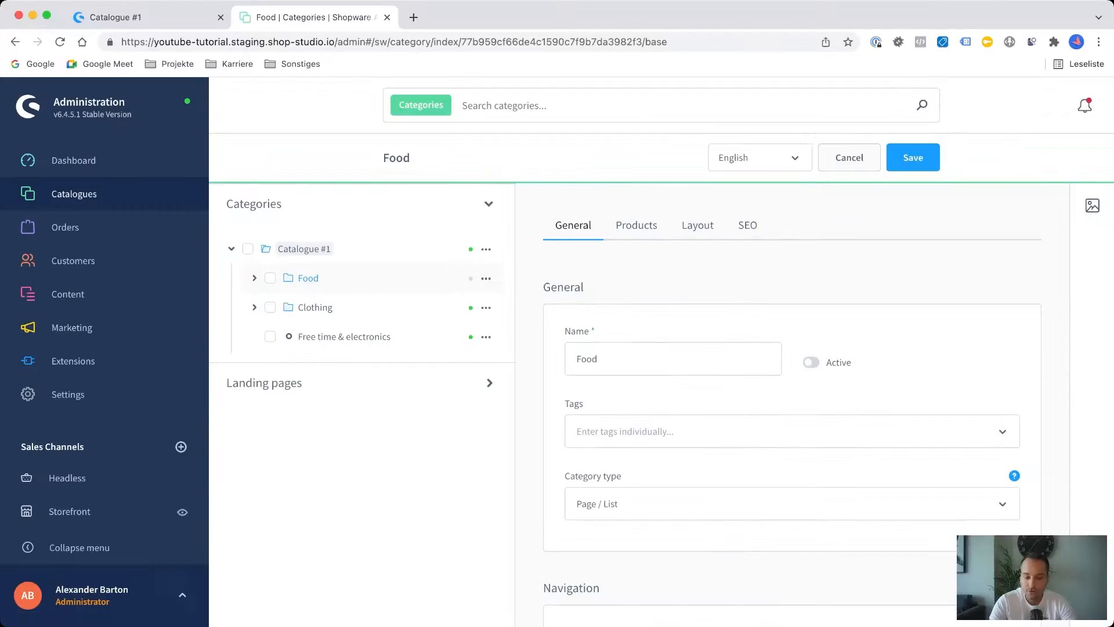
scroll(792, 406, "down", 6)
scroll(793, 406, "up", 6)
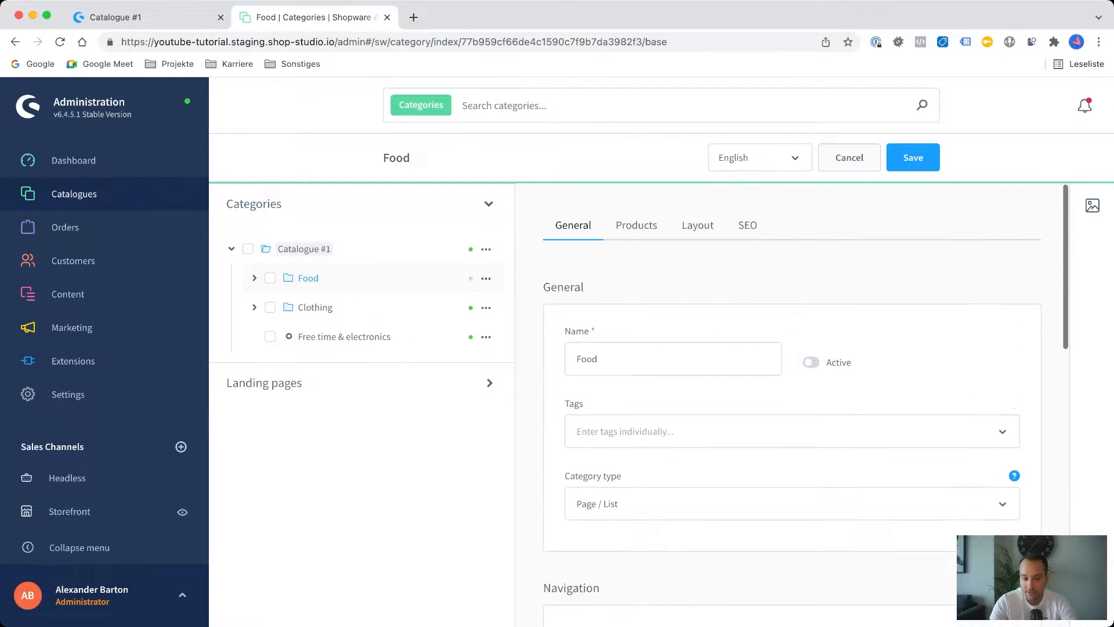
left_click(637, 225)
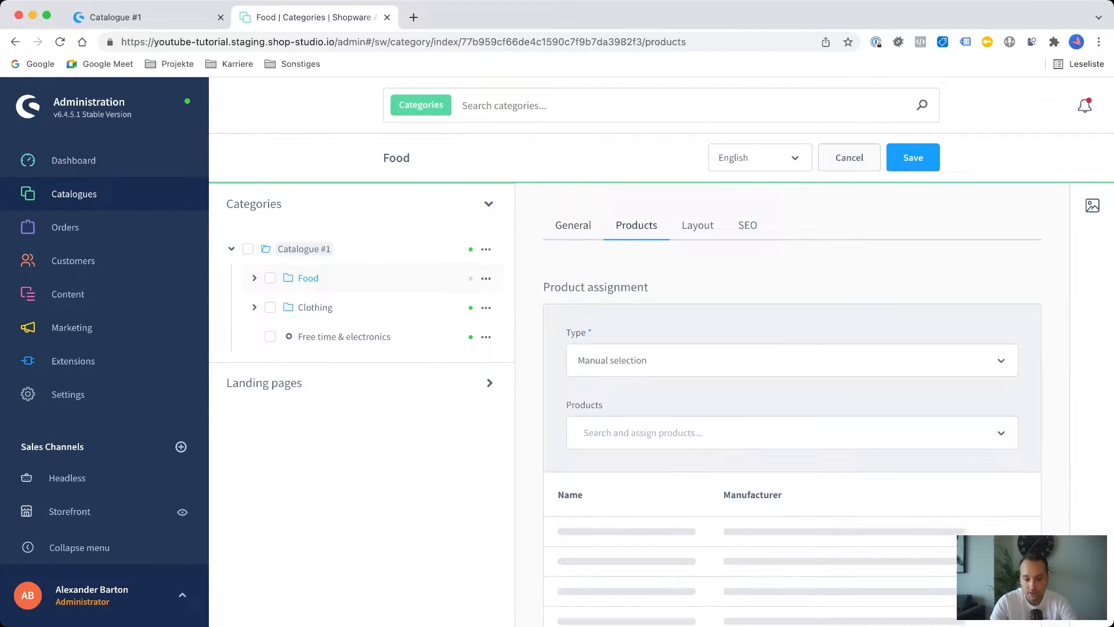
left_click(792, 361)
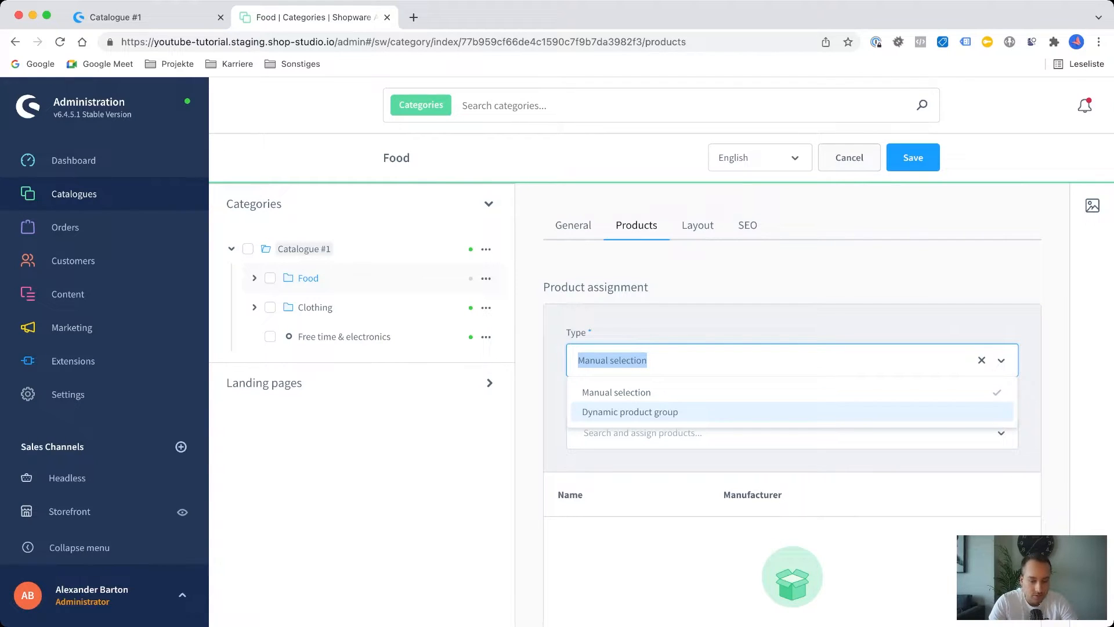
key("Escape")
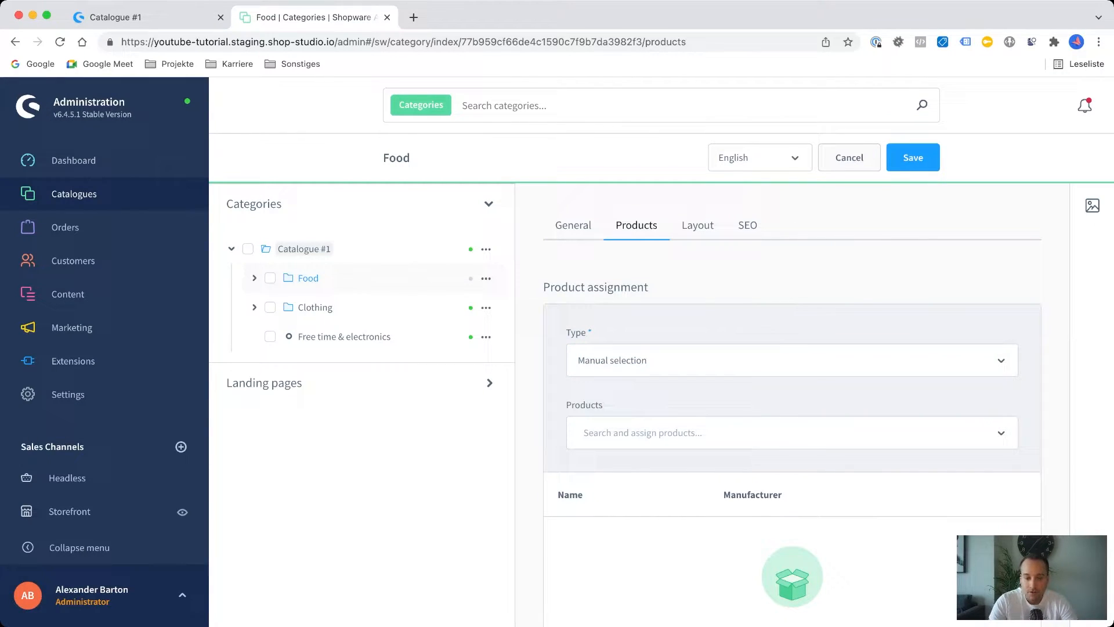
Review the Food category's layout assignment and its SEO settings, including the SEO URLs.
left_click(698, 225)
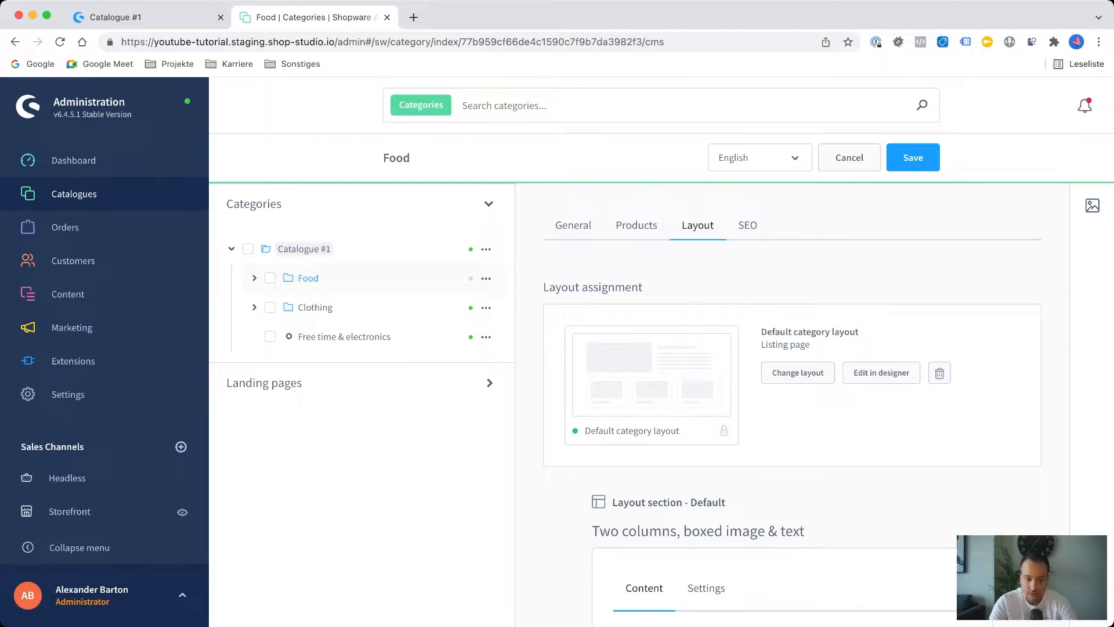
mouse_move(67, 294)
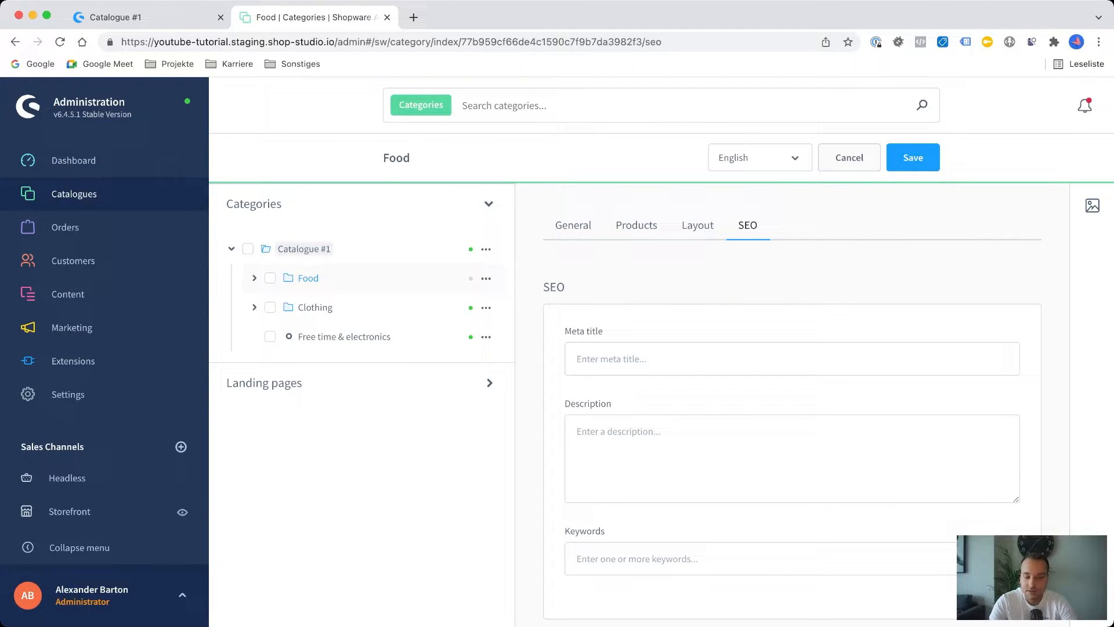
scroll(792, 407, "down", 1)
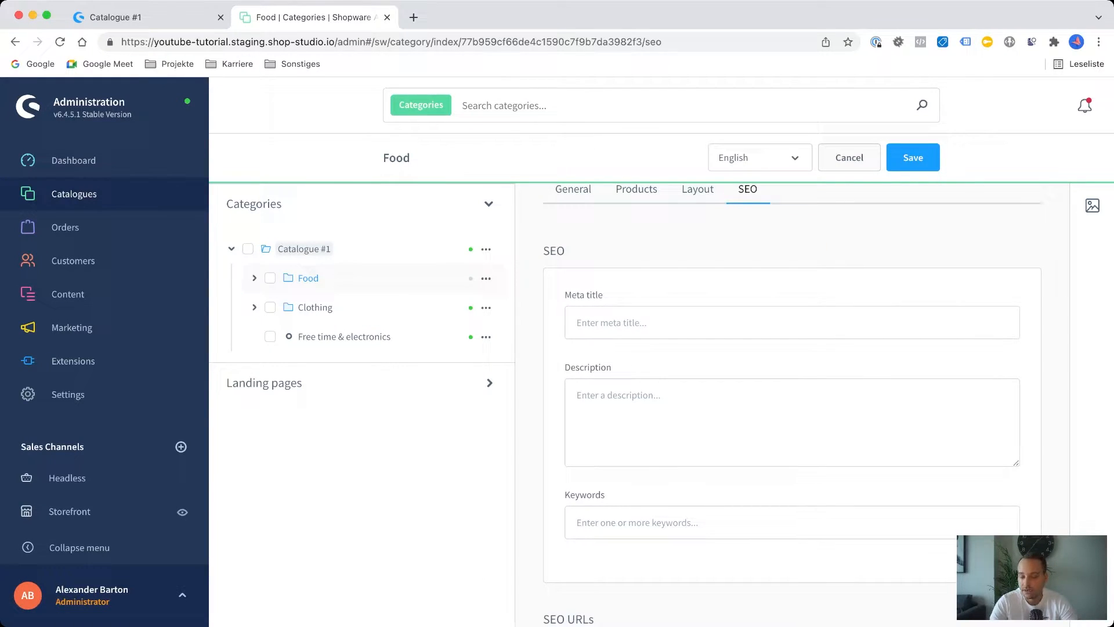
scroll(792, 407, "down", 3)
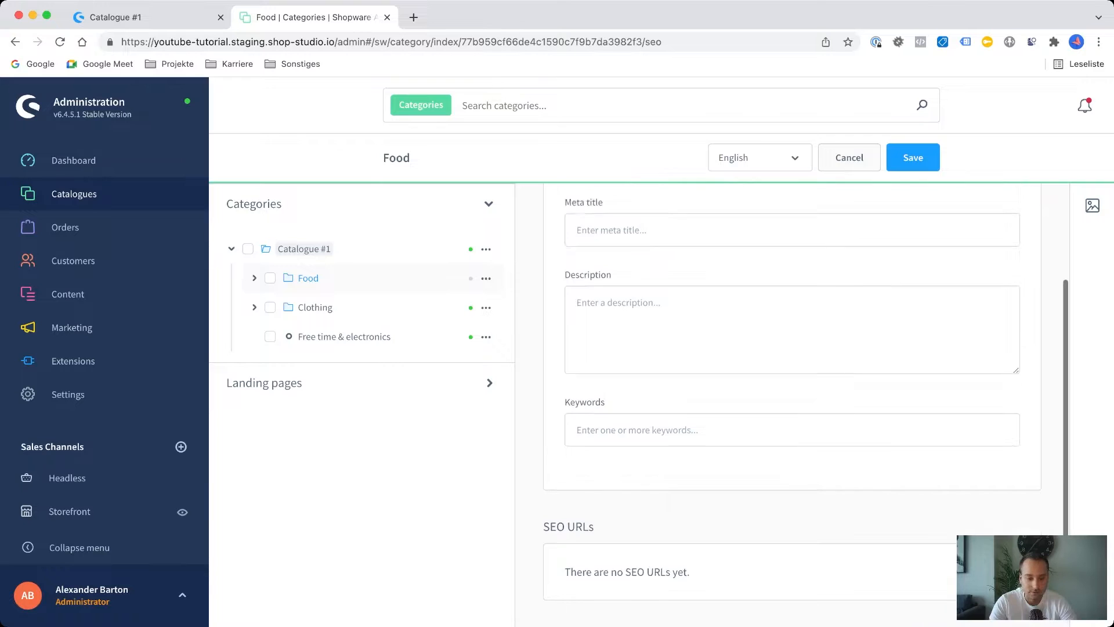
scroll(792, 406, "up", 4)
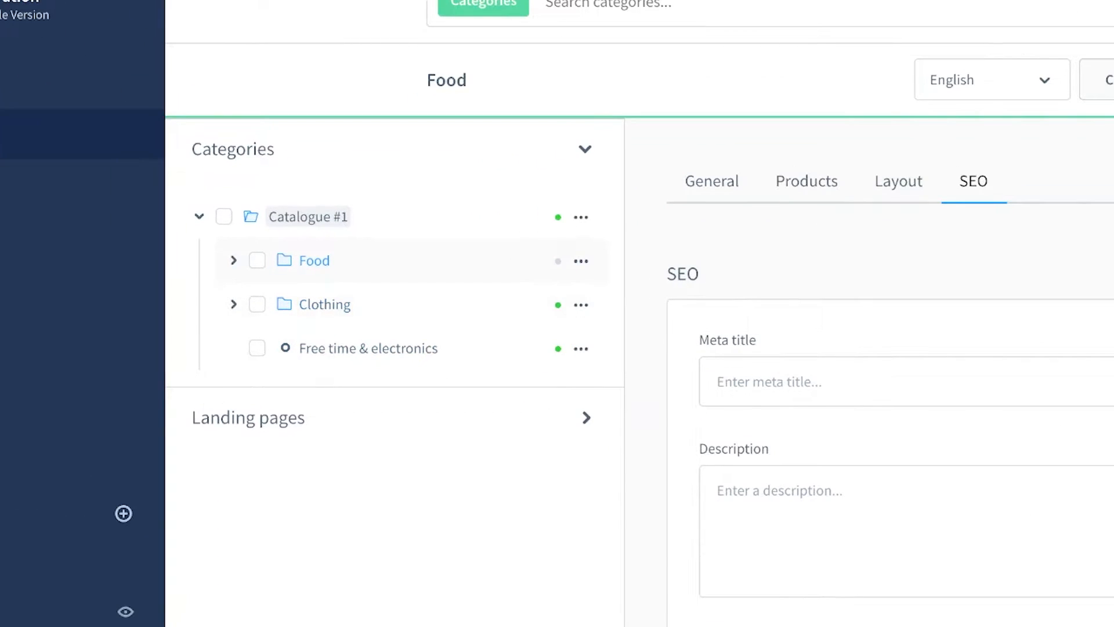
Expand the Food category and show the available actions for its Bakery products subcategory.
left_click(234, 260)
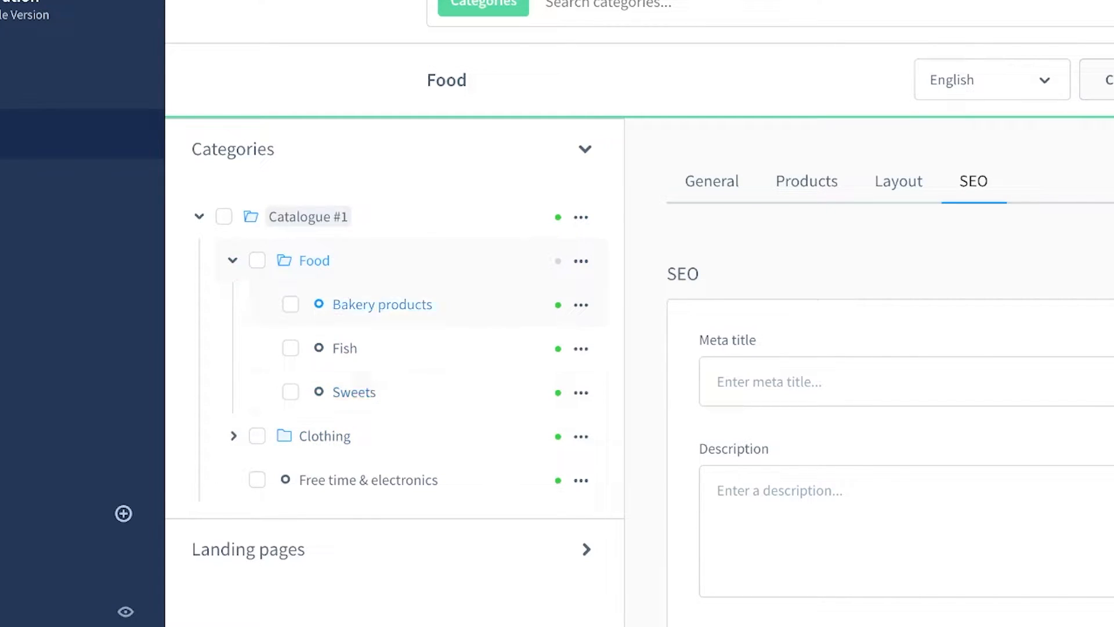
left_click(581, 305)
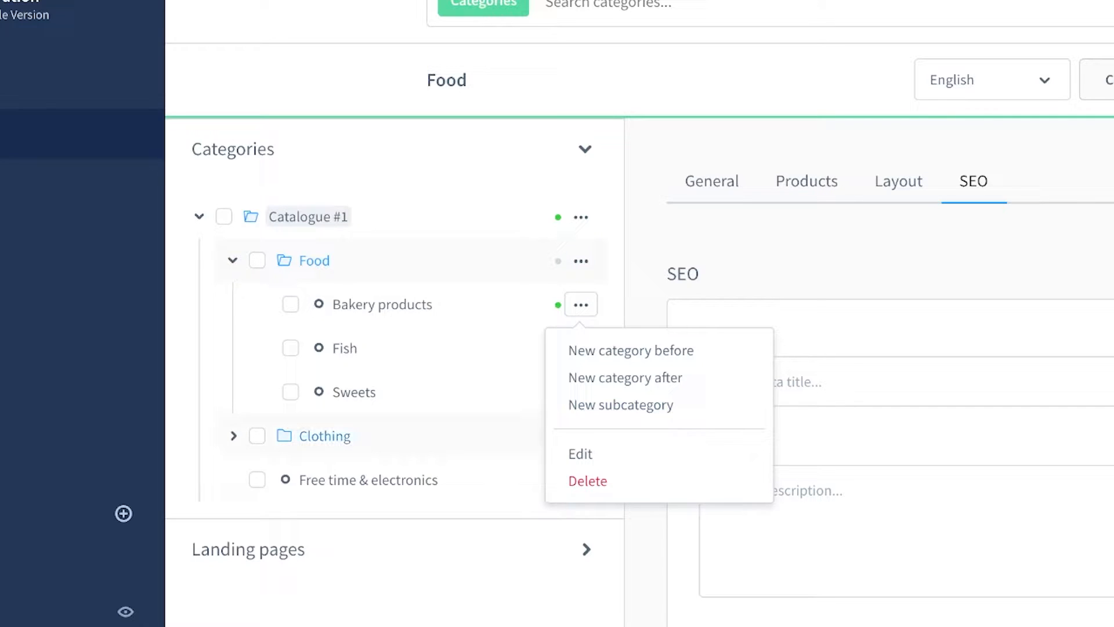
Close the Bakery products actions, check the Demostore storefront's navigation, and return to the Food category in the administration.
key("Escape")
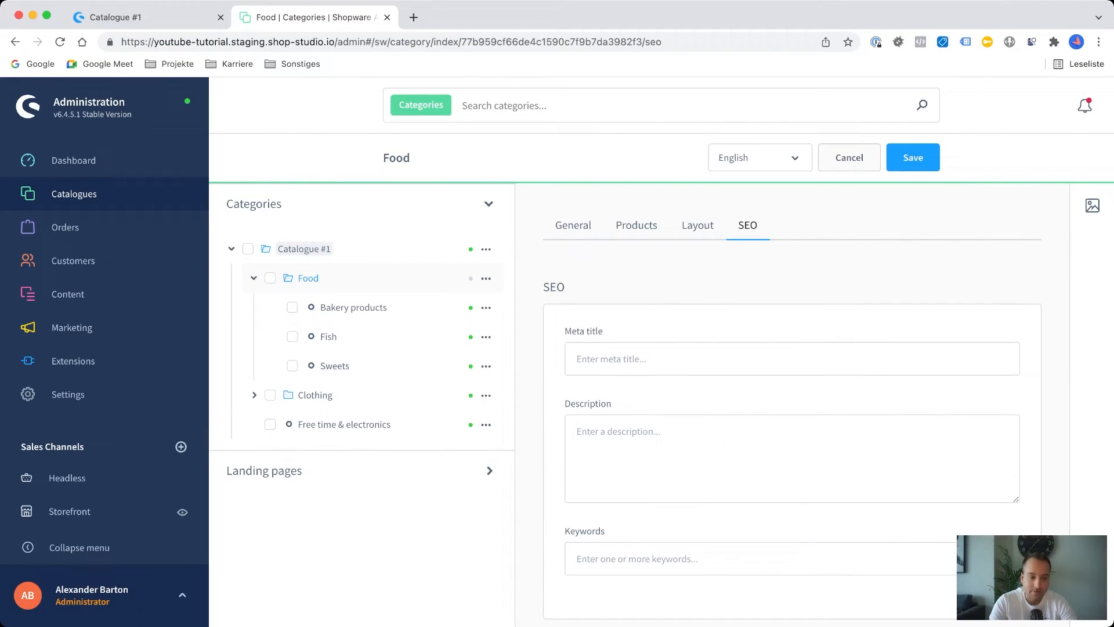
key("ctrl+Tab")
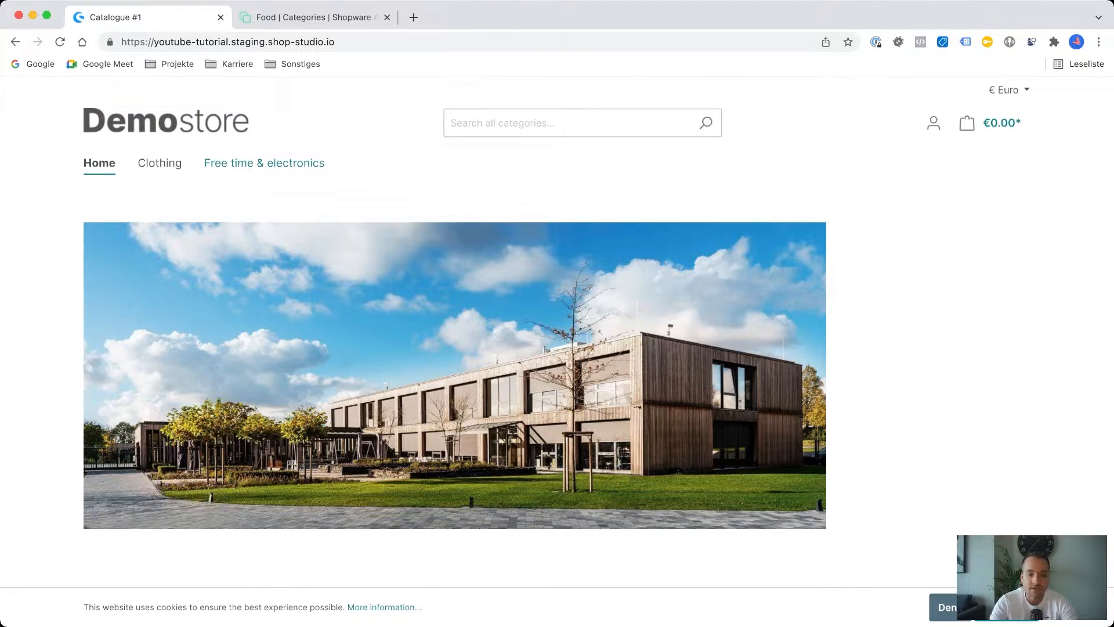
left_click(313, 17)
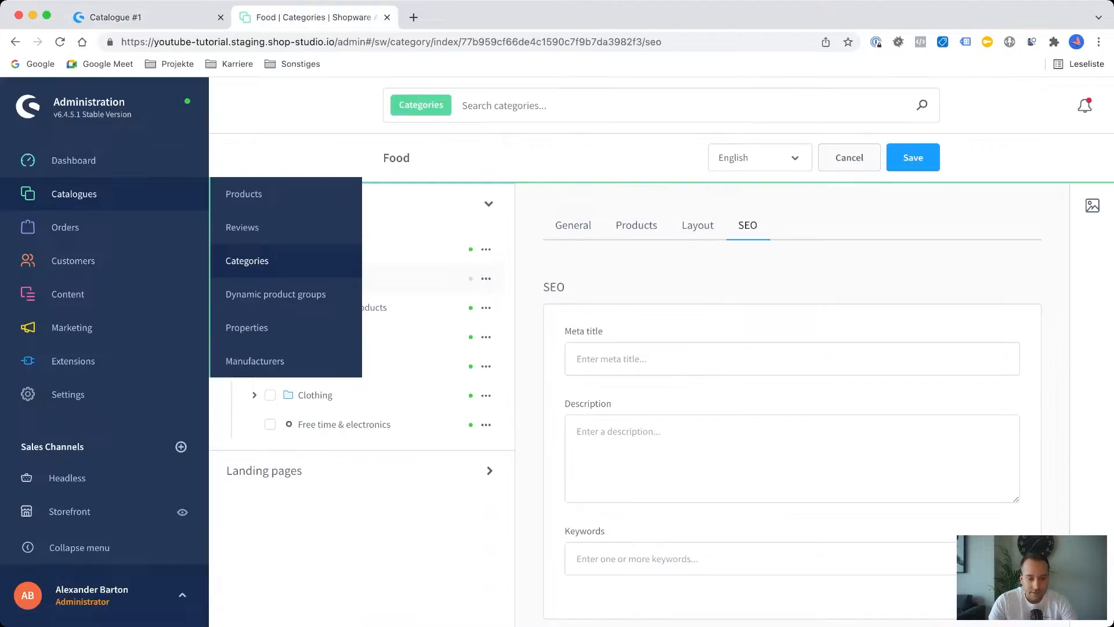
Start a new dynamic product group and name it "White T-shirts".
left_click(276, 294)
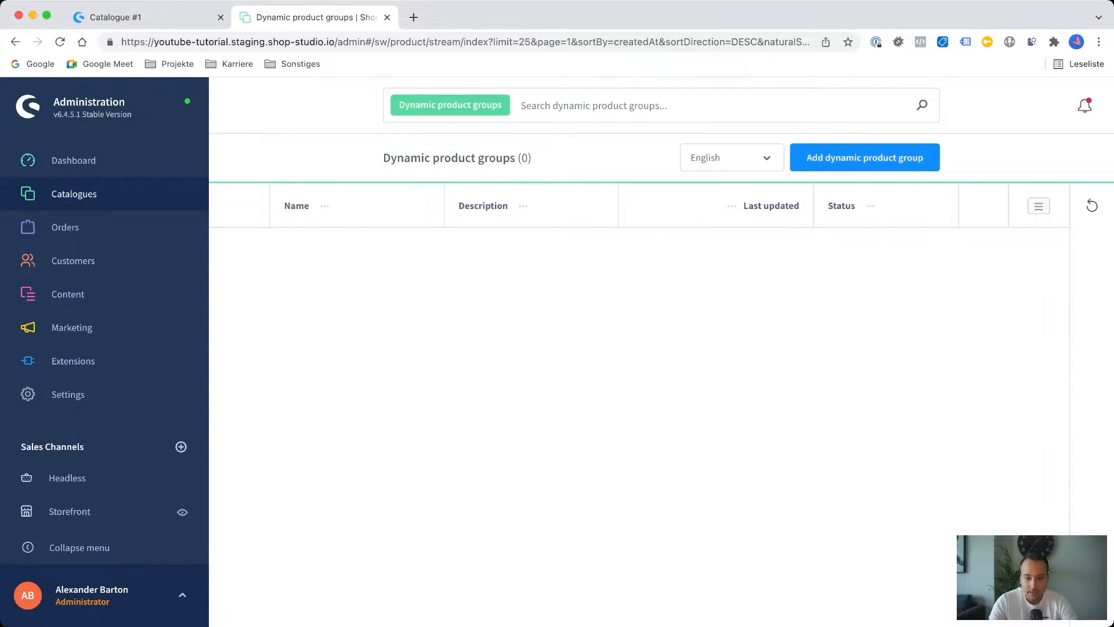
left_click(849, 159)
left_click(273, 291)
type("White")
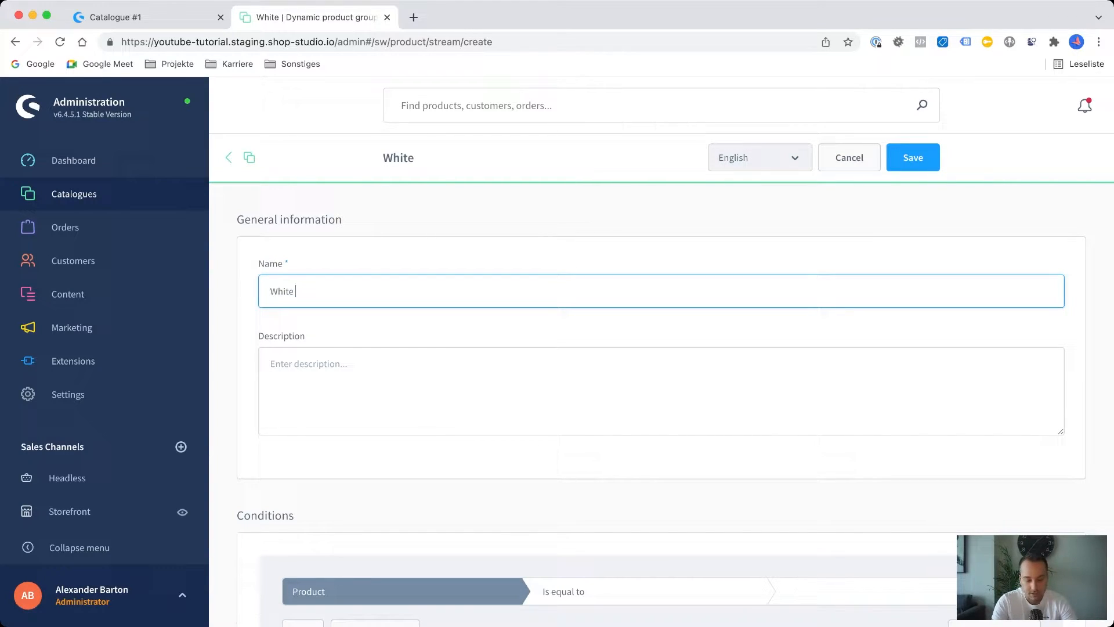
type(" T-")
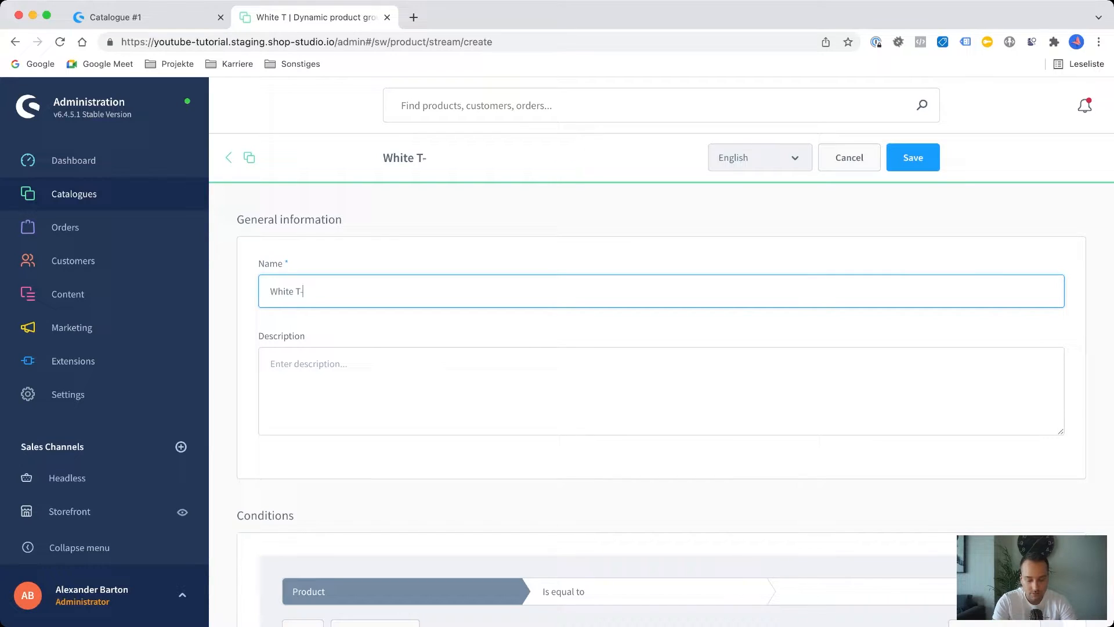
type("shirts")
Set the group's first condition to Properties, Property value, Is equal to, with the colour White.
scroll(662, 377, "down", 3)
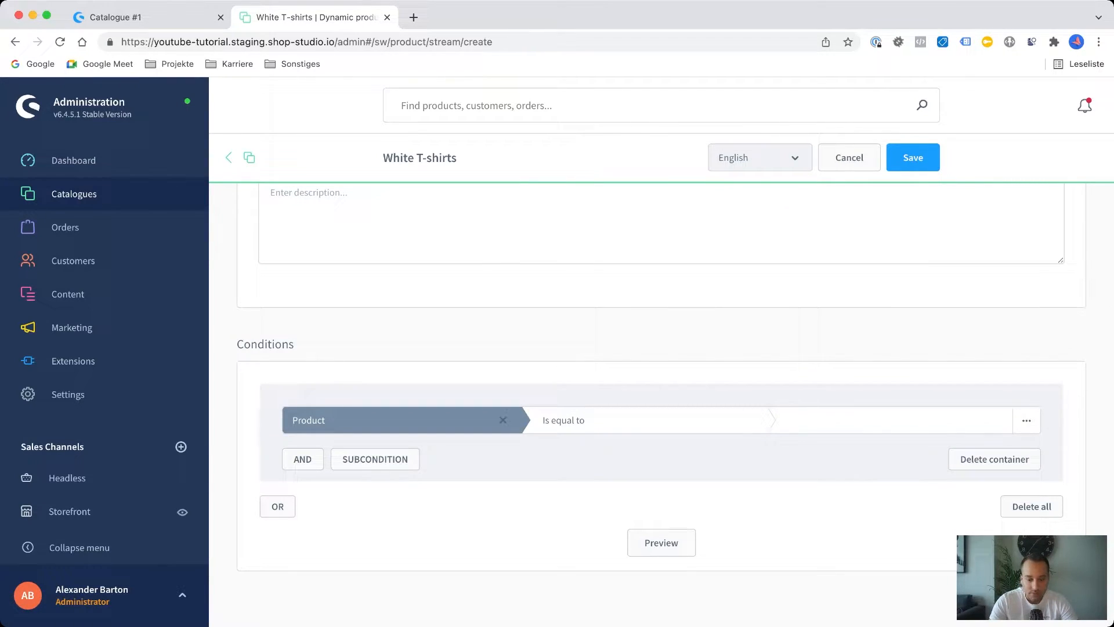
left_click(371, 420)
scroll(383, 548, "down", 3)
scroll(383, 552, "down", 5)
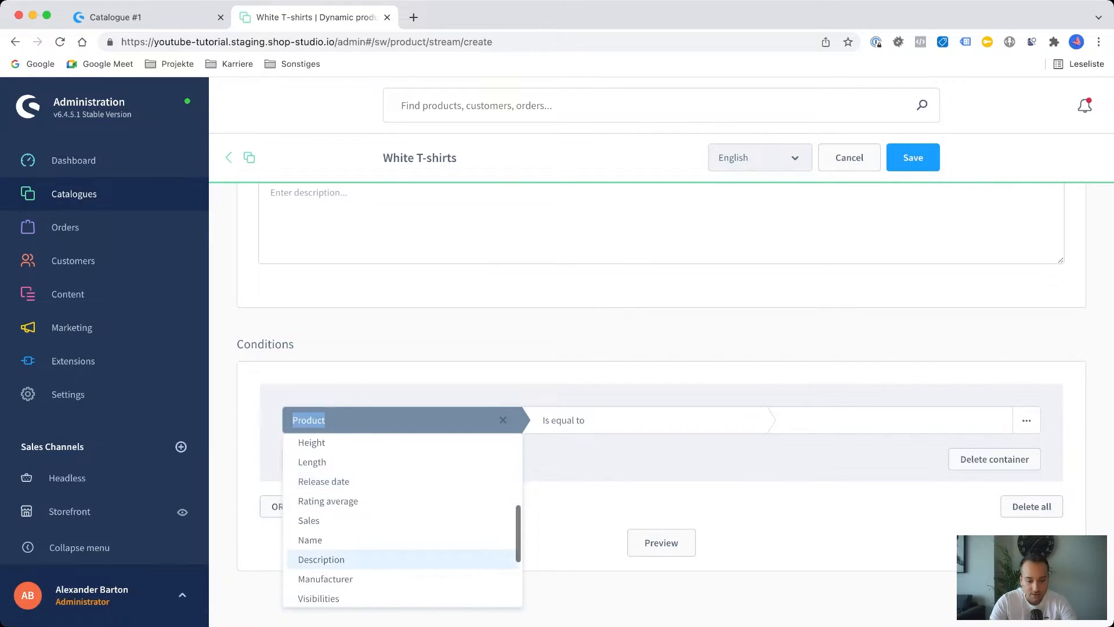
scroll(383, 554, "down", 1)
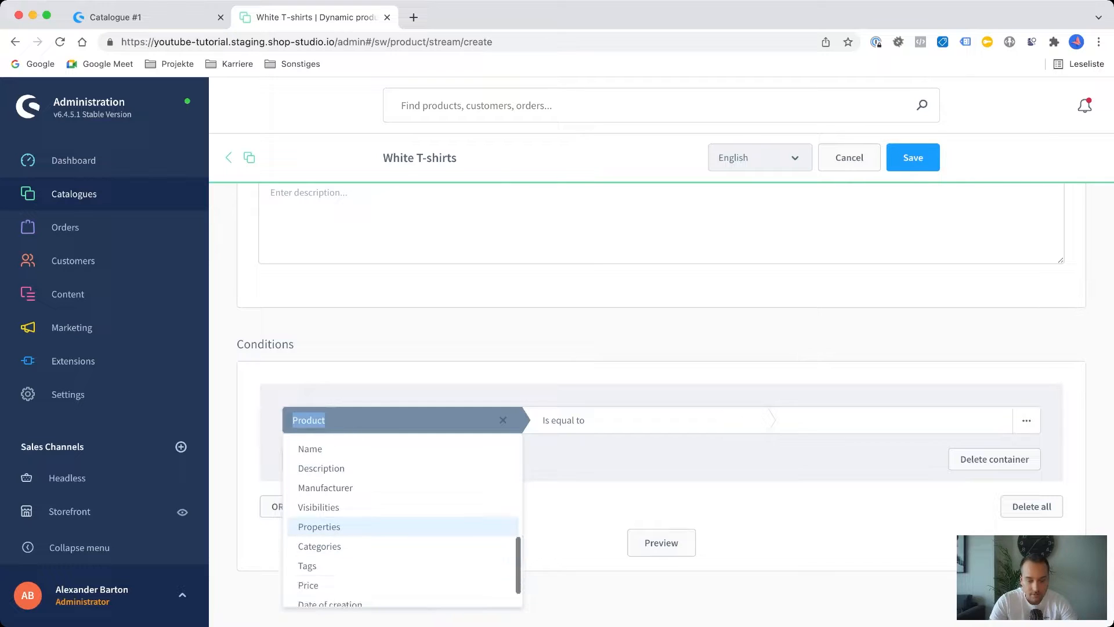
left_click(319, 525)
left_click(592, 420)
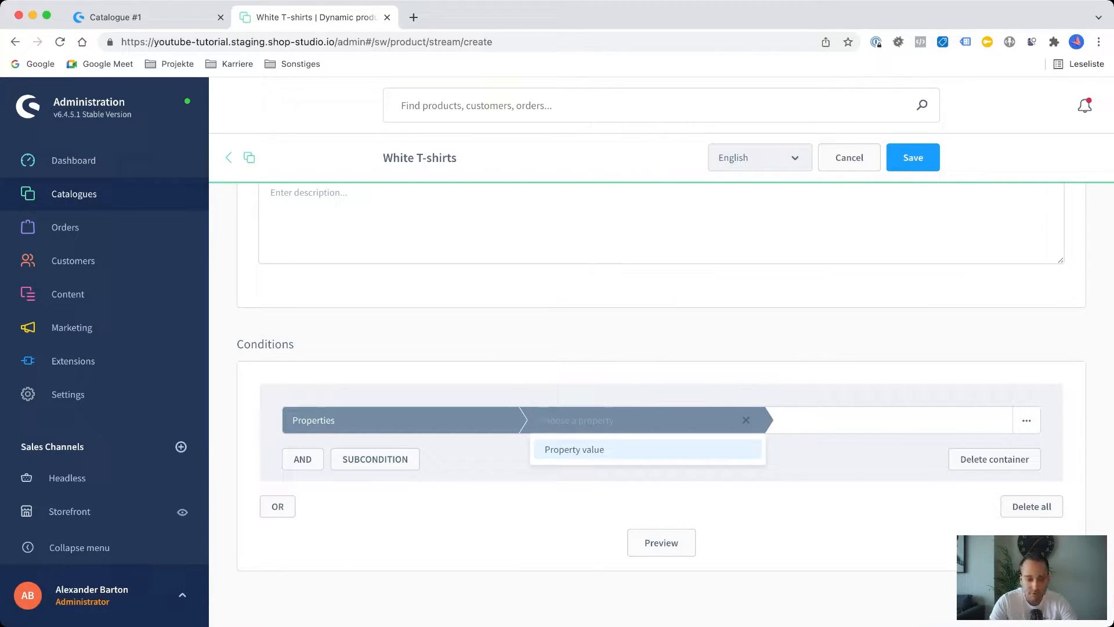
left_click(575, 449)
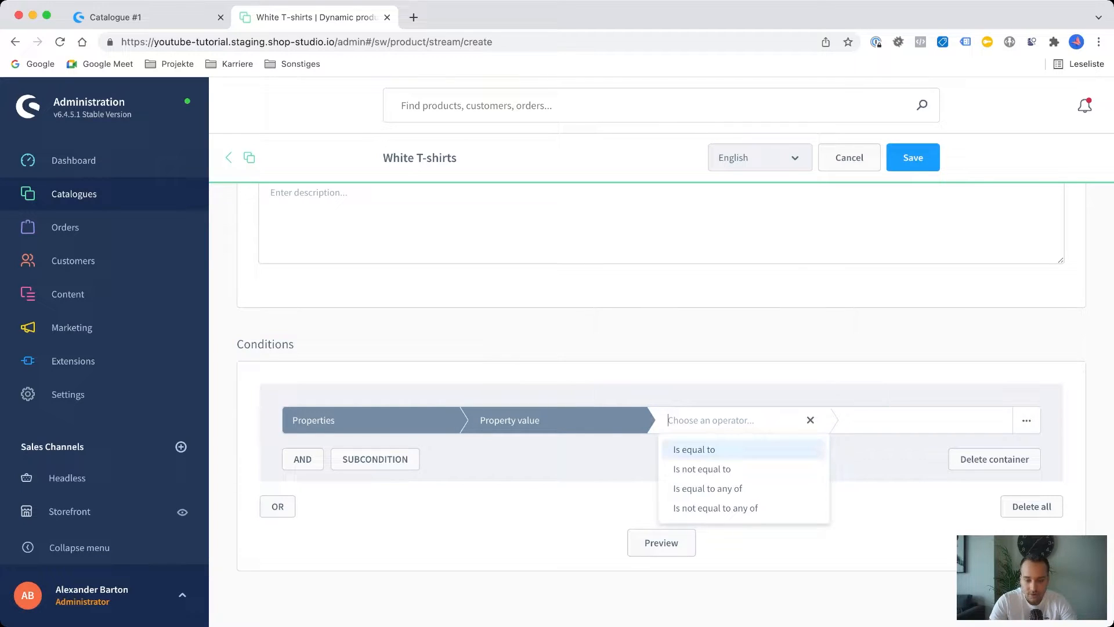
left_click(694, 449)
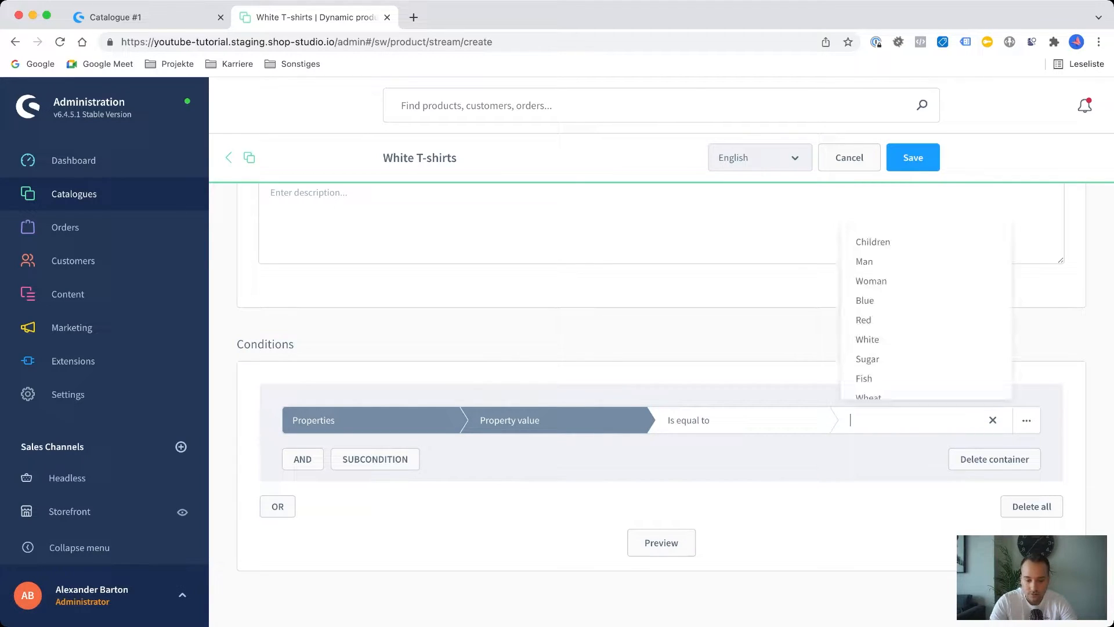
left_click(868, 340)
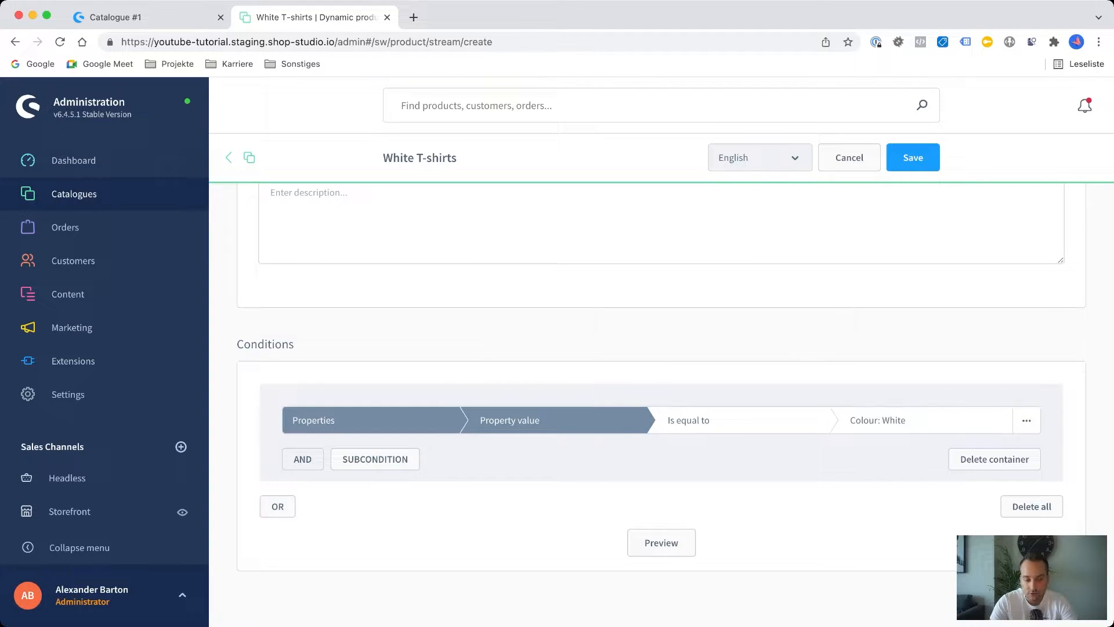
Add an AND condition requiring the Properties' Property value to be equal to size XL.
left_click(302, 459)
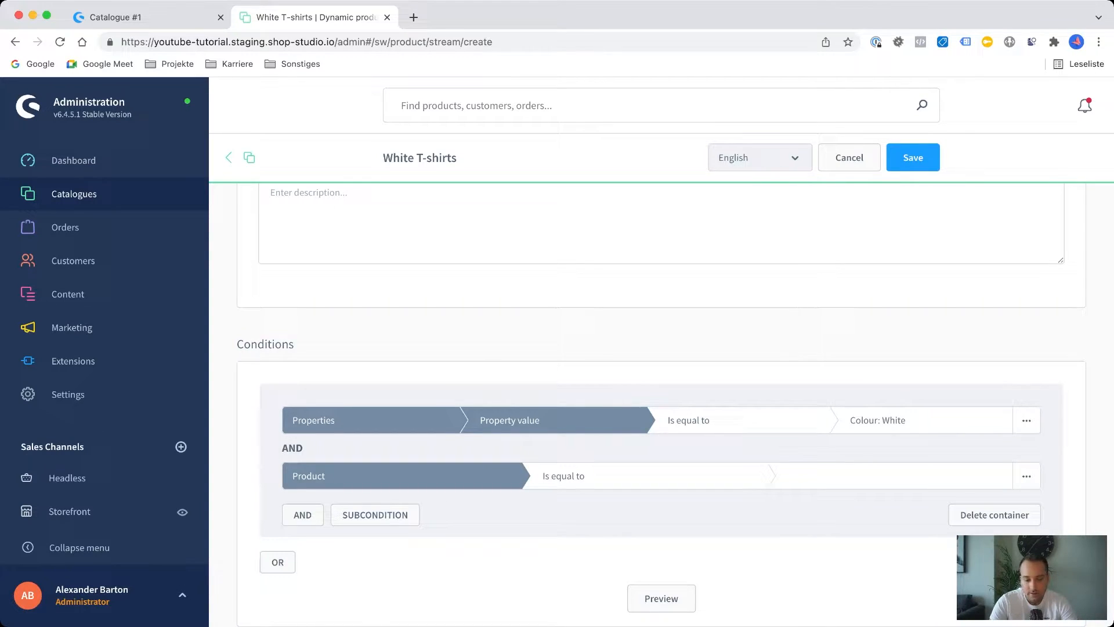
left_click(371, 476)
scroll(348, 416, "down", 2)
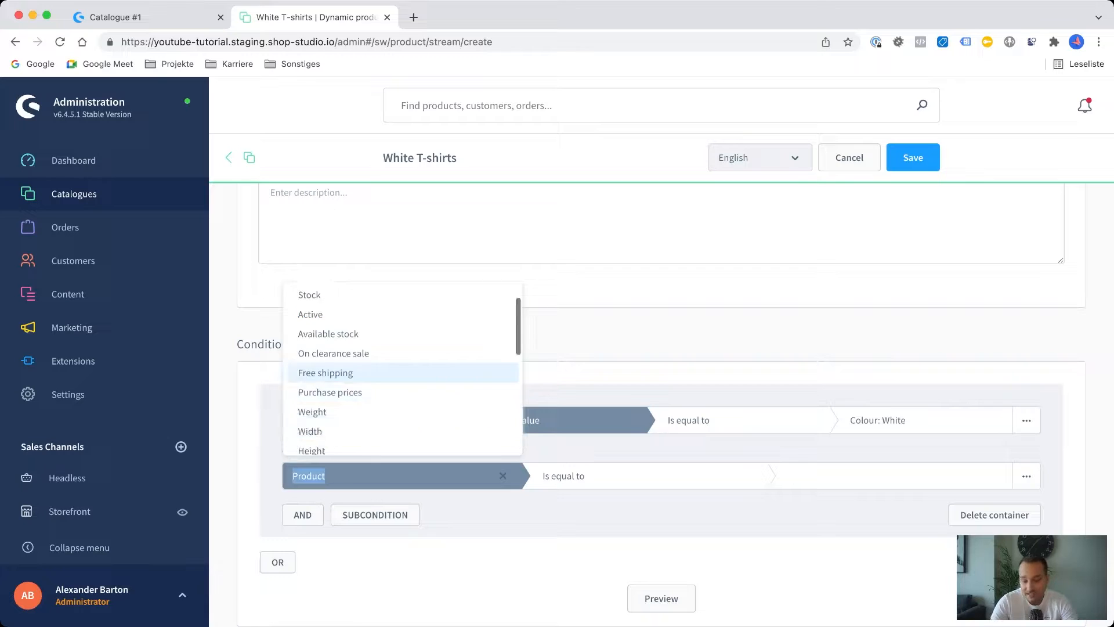
scroll(348, 418, "down", 5)
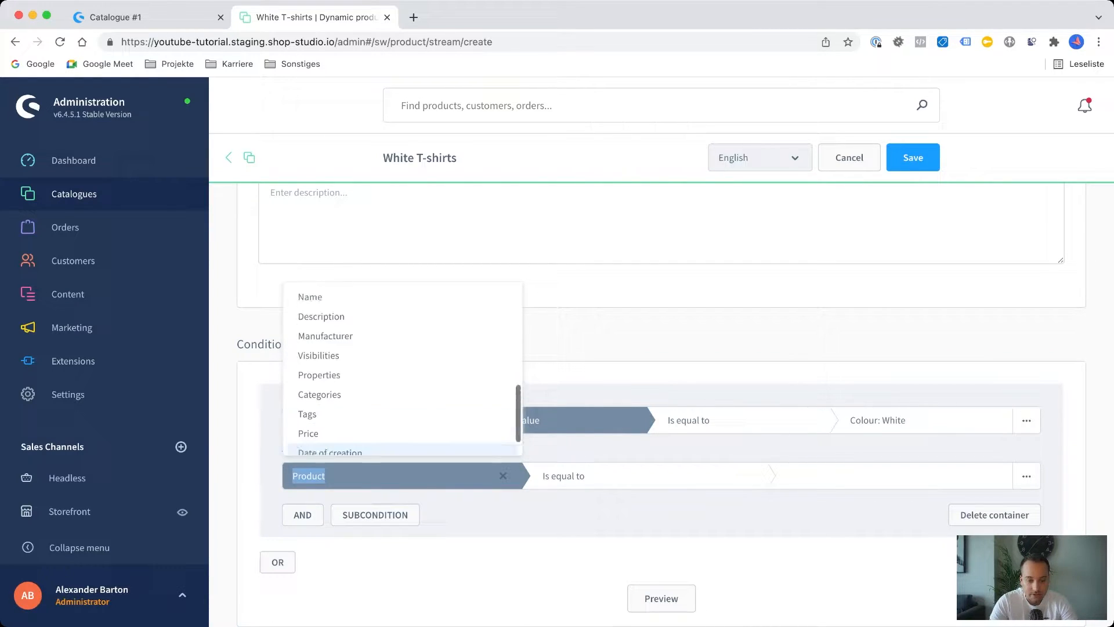
left_click(319, 341)
left_click(580, 476)
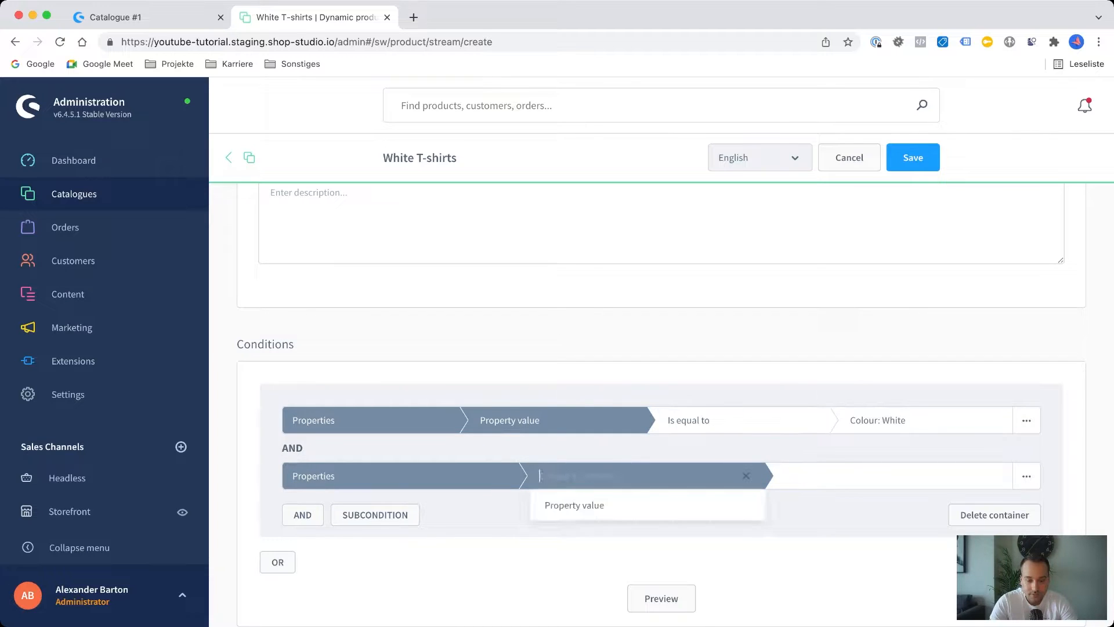
left_click(575, 506)
left_click(725, 476)
left_click(709, 505)
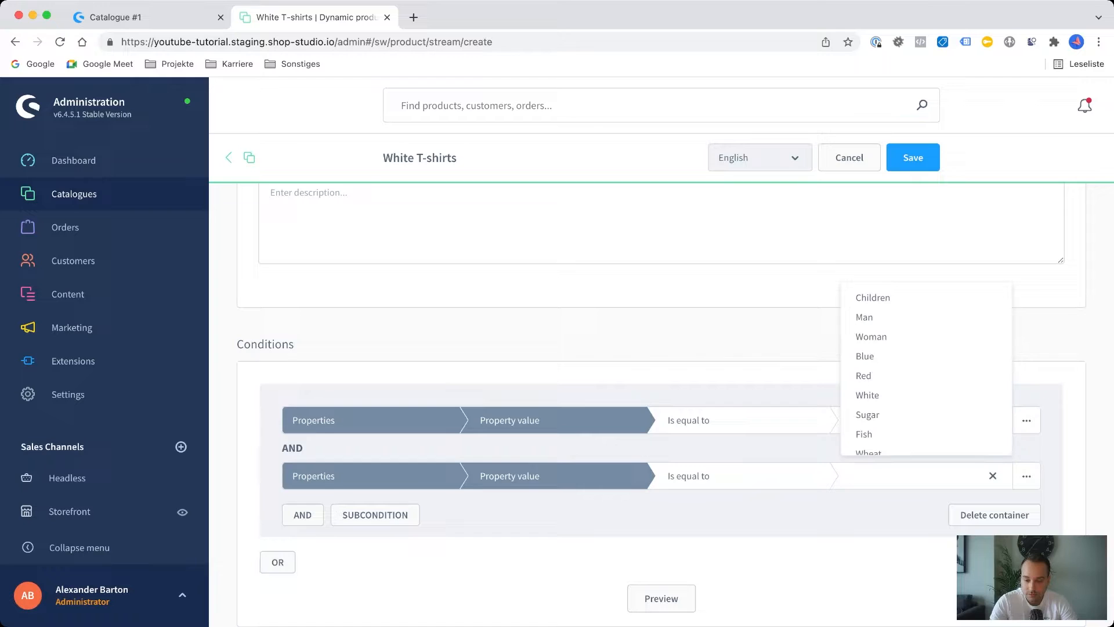
scroll(923, 387, "down", 5)
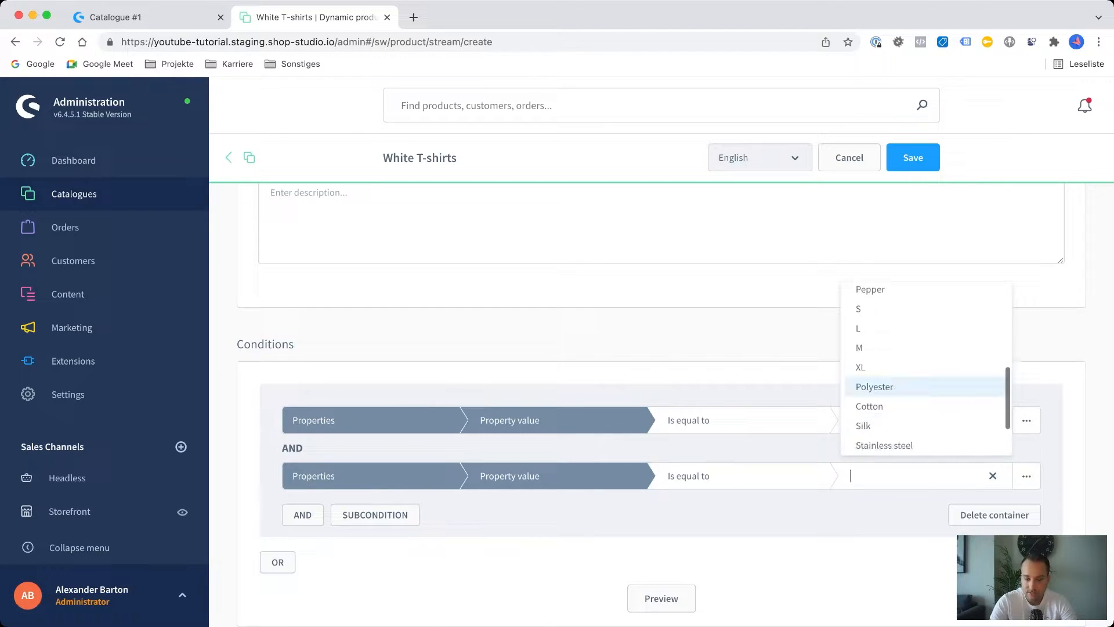
left_click(923, 366)
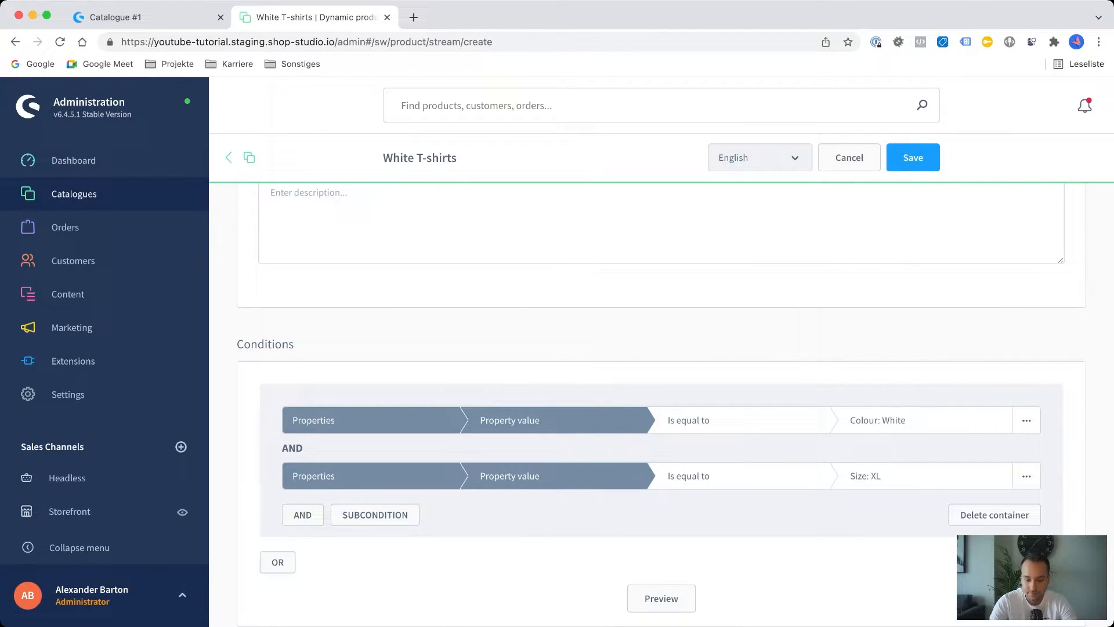
scroll(676, 407, "down", 1)
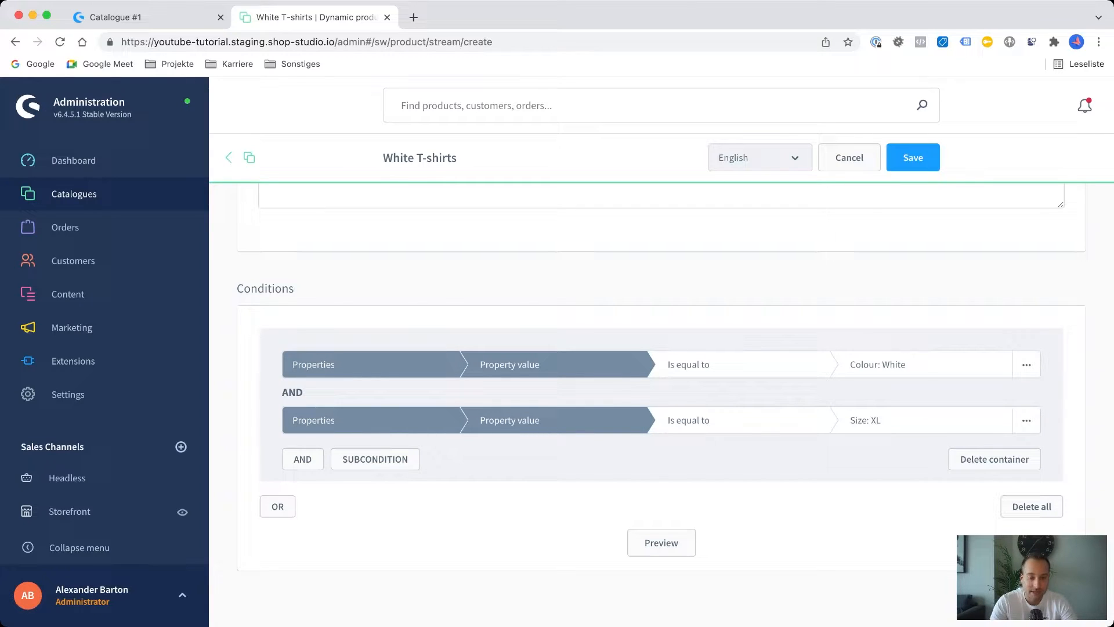
Review the catalogue's list of product properties and its list of manufacturers.
mouse_move(74, 194)
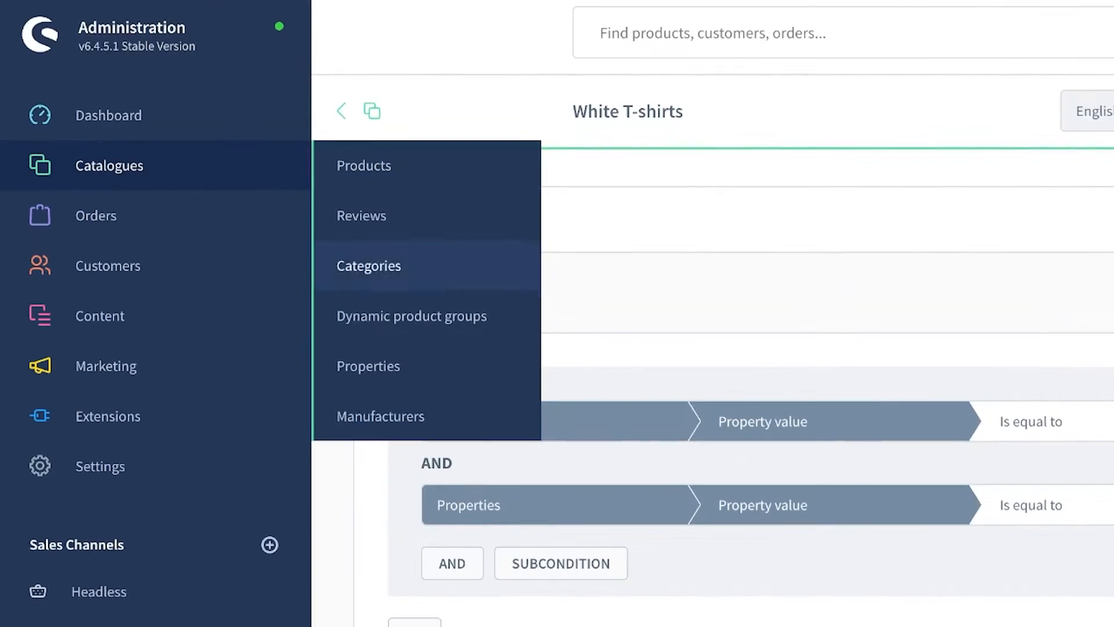
left_click(248, 328)
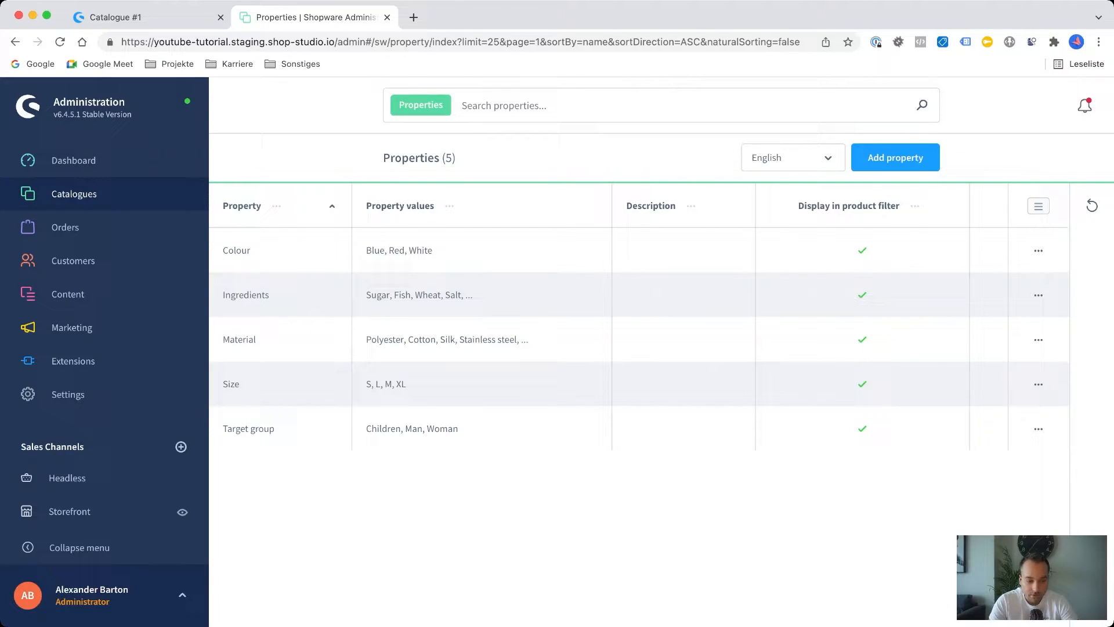
mouse_move(73, 194)
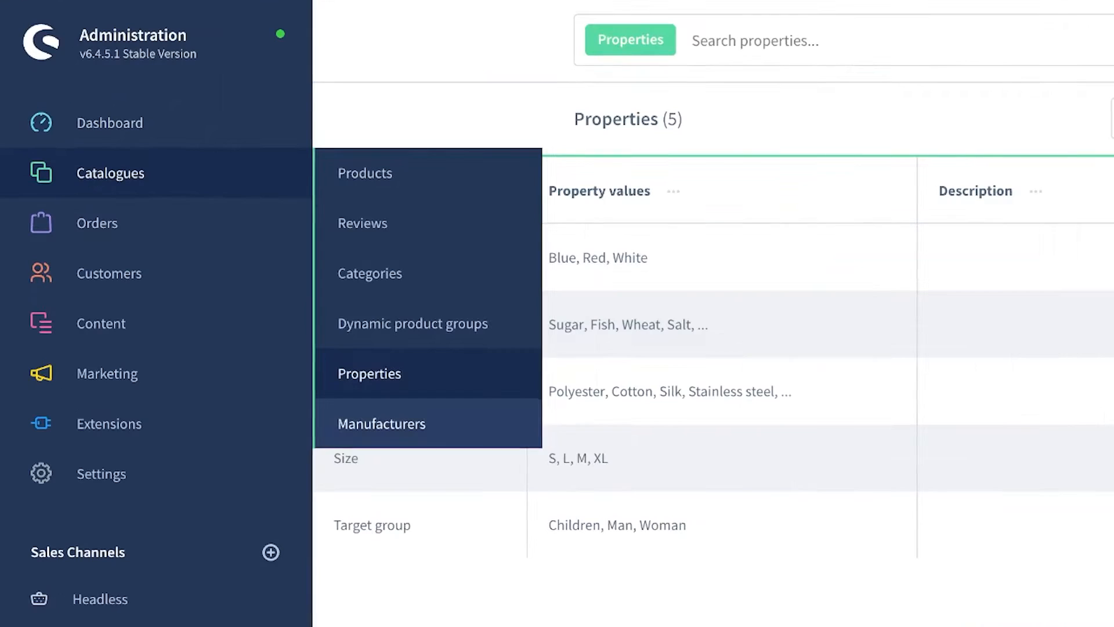
left_click(381, 423)
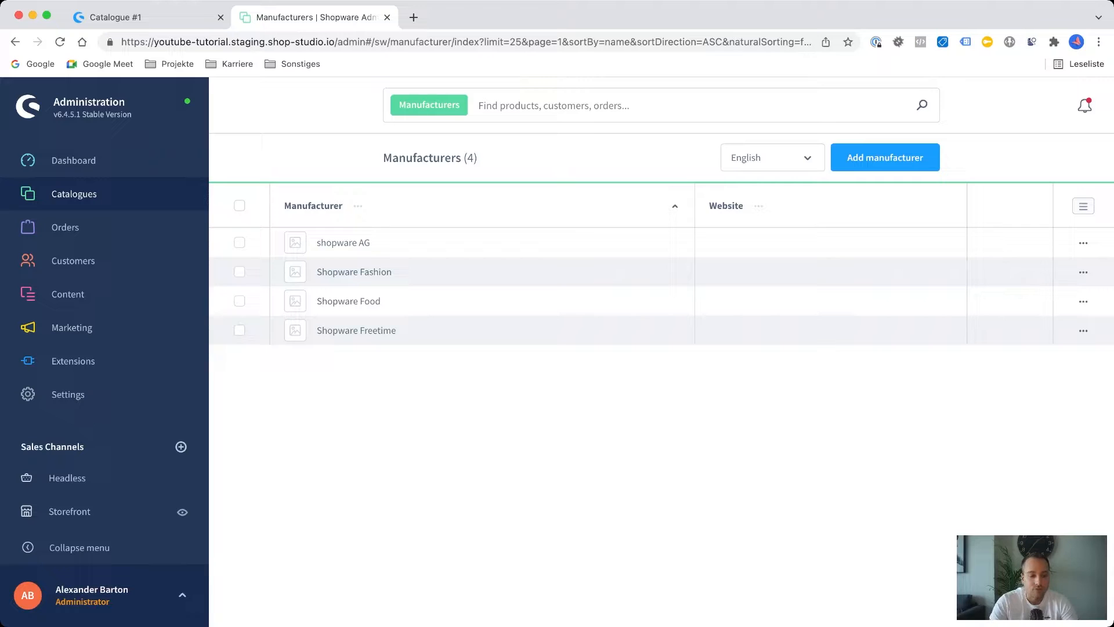
Open the orders overview and inspect its list settings and filter options.
mouse_move(65, 228)
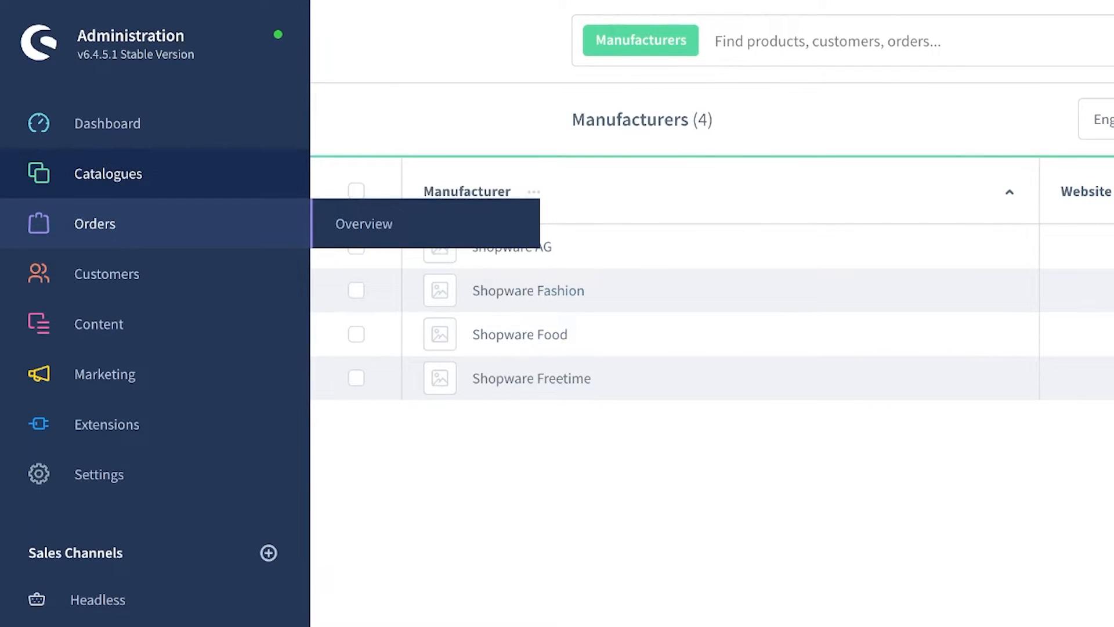
left_click(364, 224)
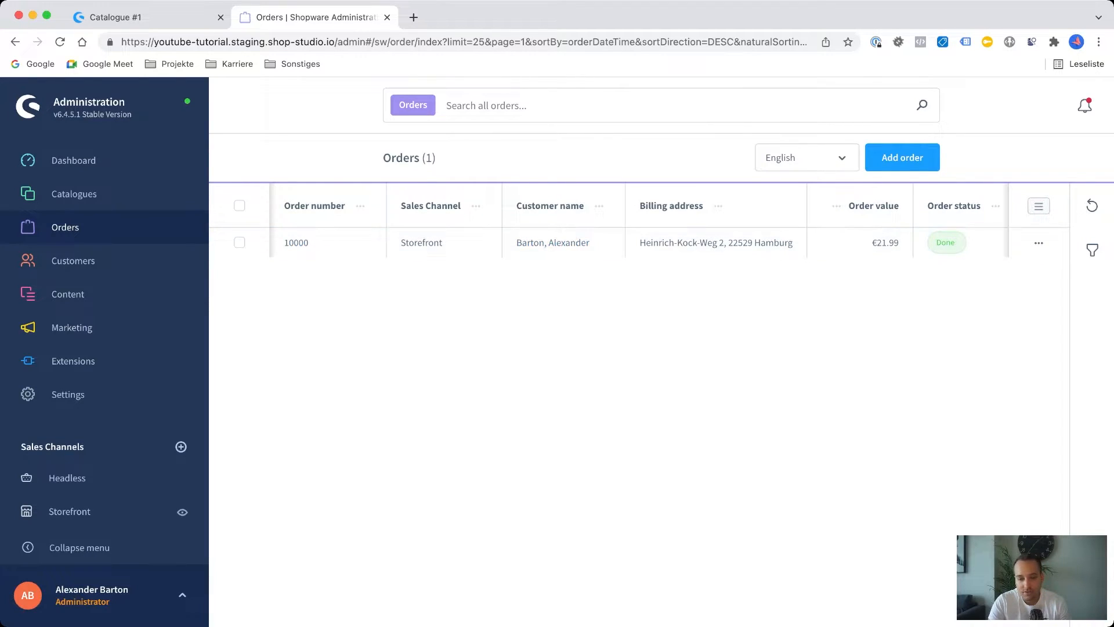
left_click(1038, 207)
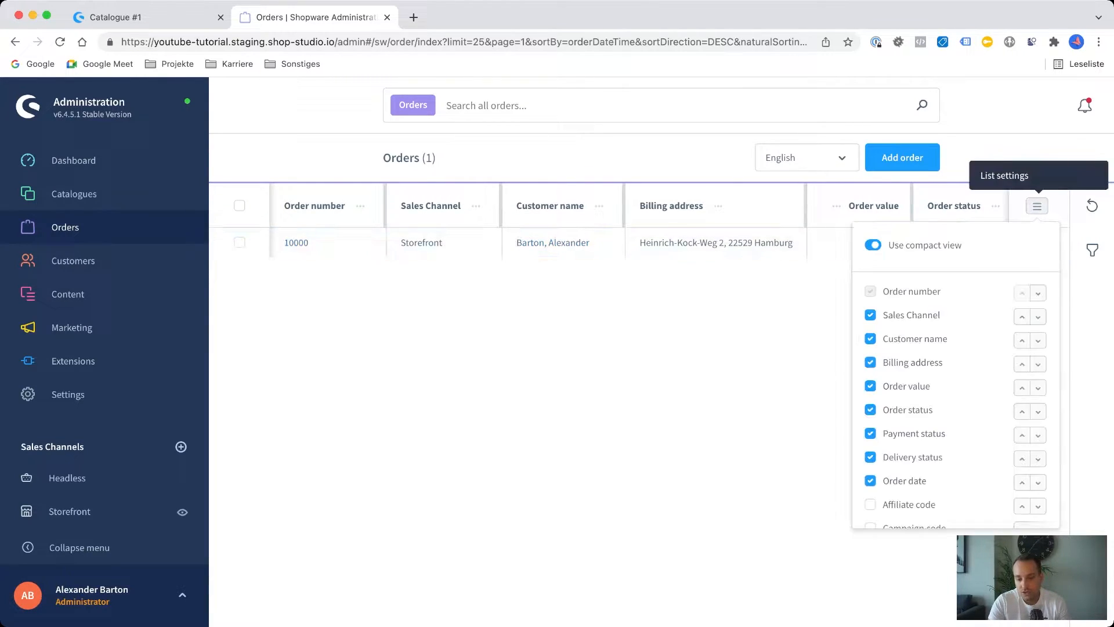
left_click(1038, 206)
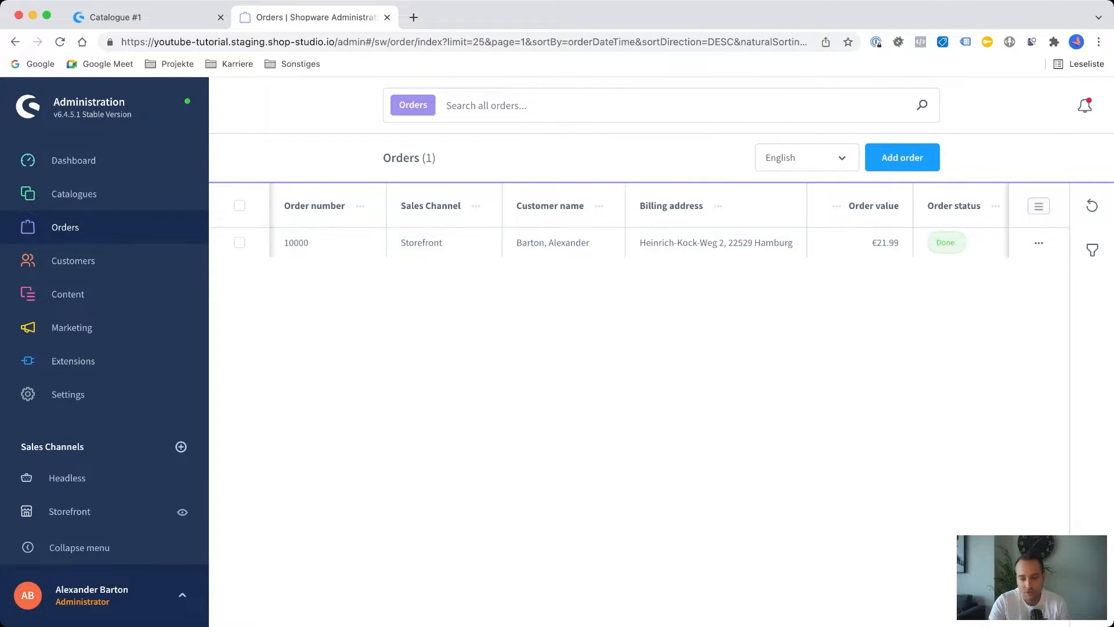
left_click(1092, 251)
left_click(1088, 206)
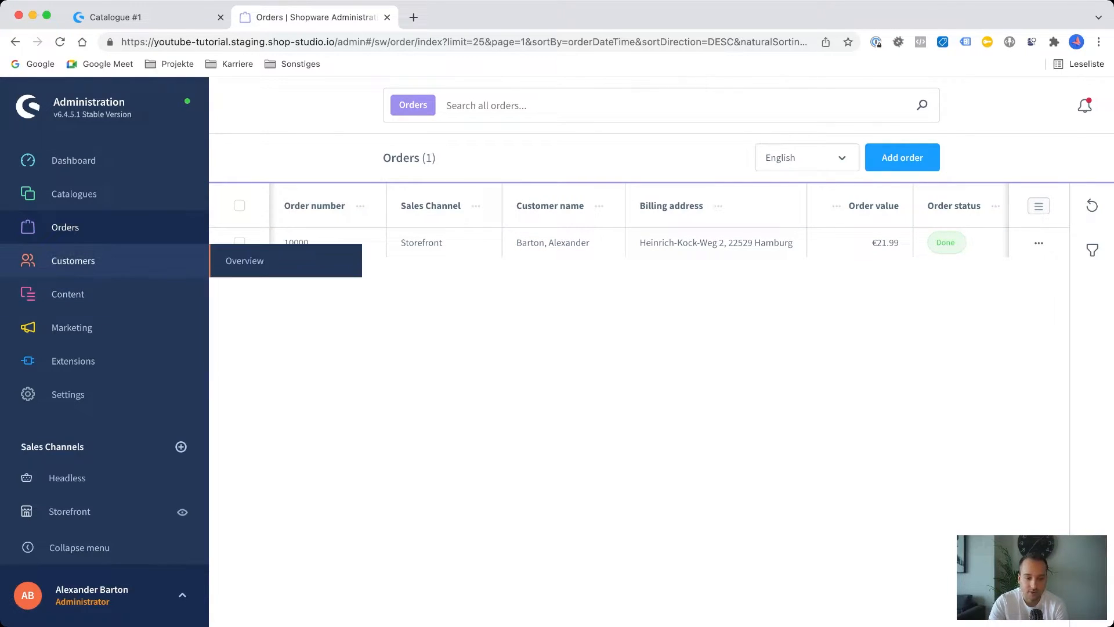
Open the listed Storefront order and review its statuses, customer details, and payment and shipping methods.
mouse_move(72, 328)
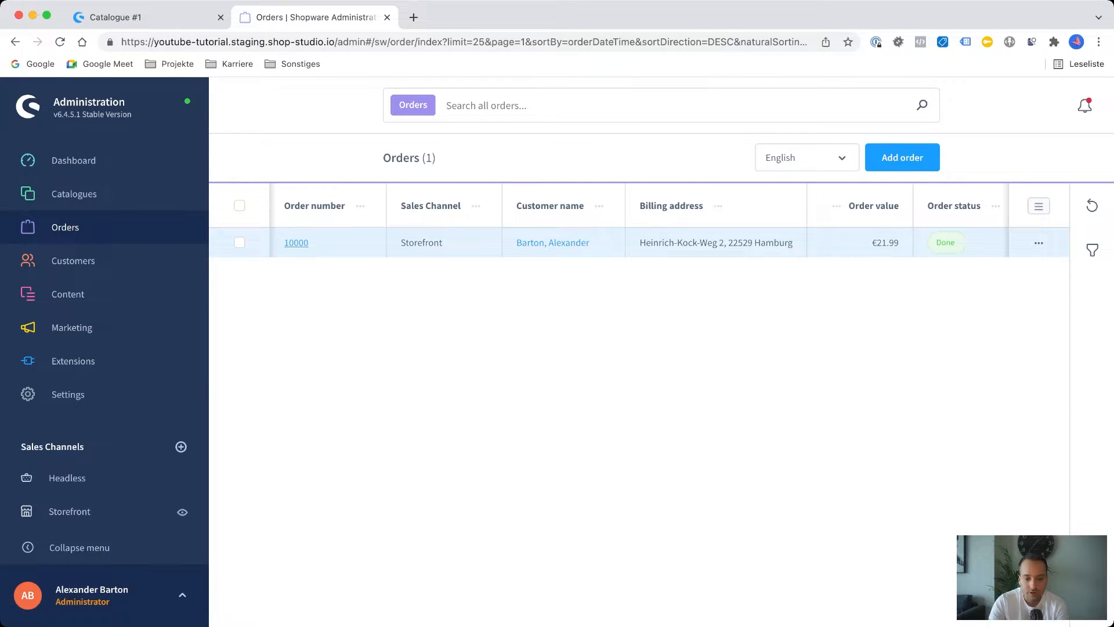
left_click(296, 243)
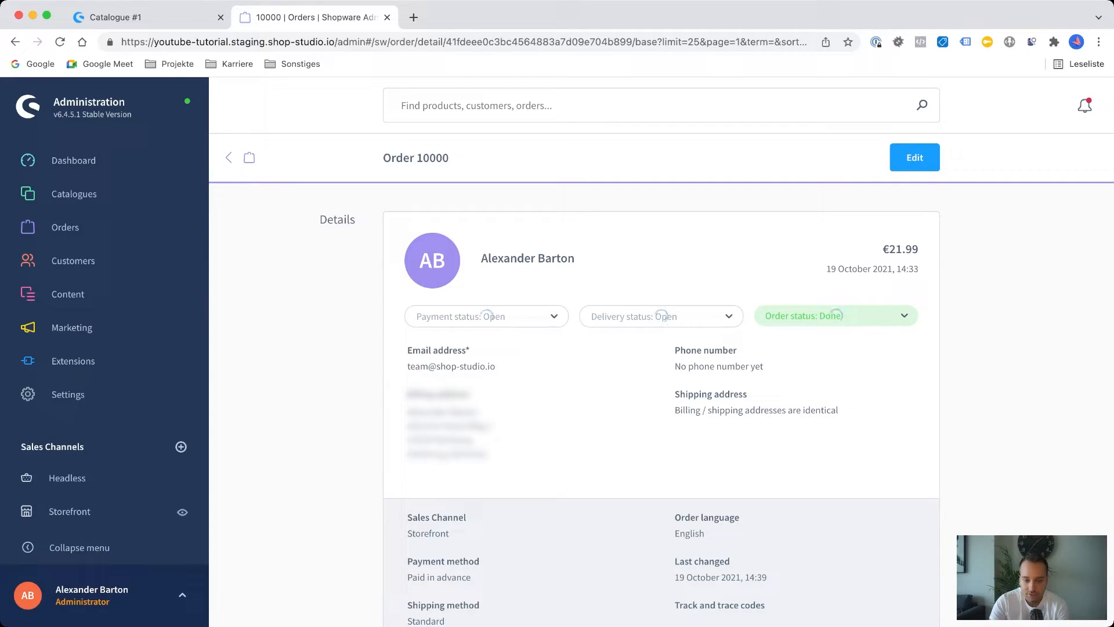
scroll(662, 406, "down", 3)
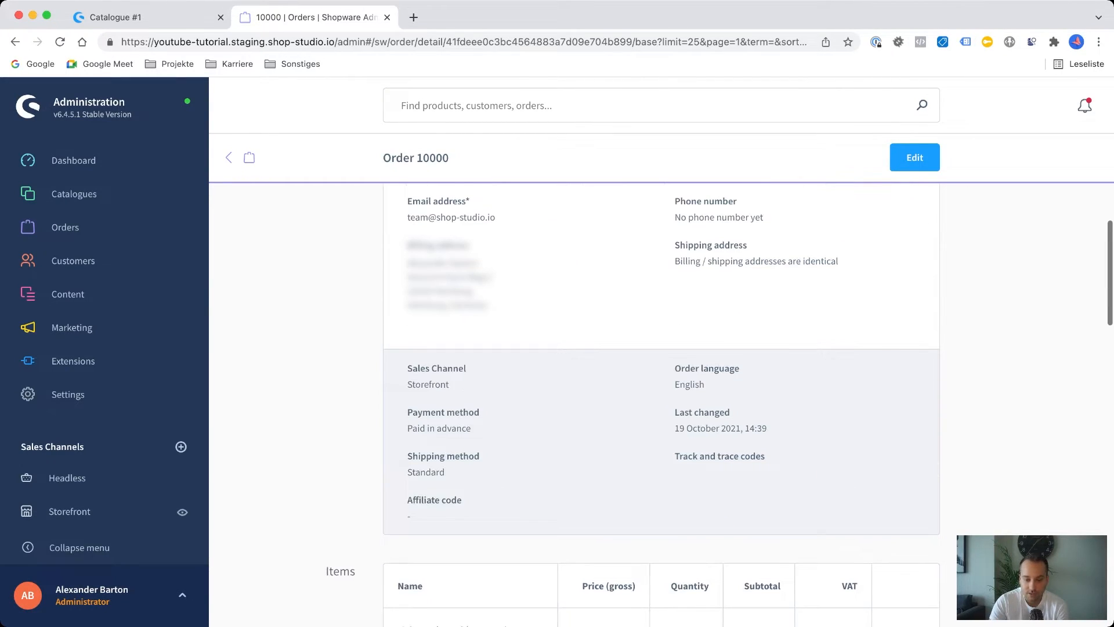
scroll(662, 406, "up", 3)
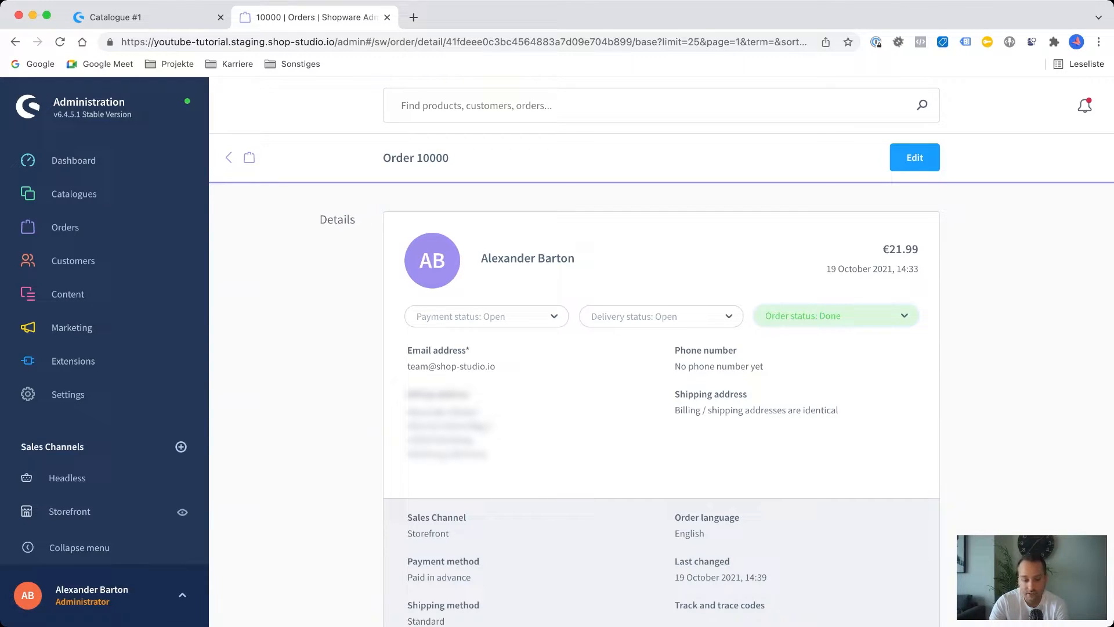
scroll(662, 406, "down", 5)
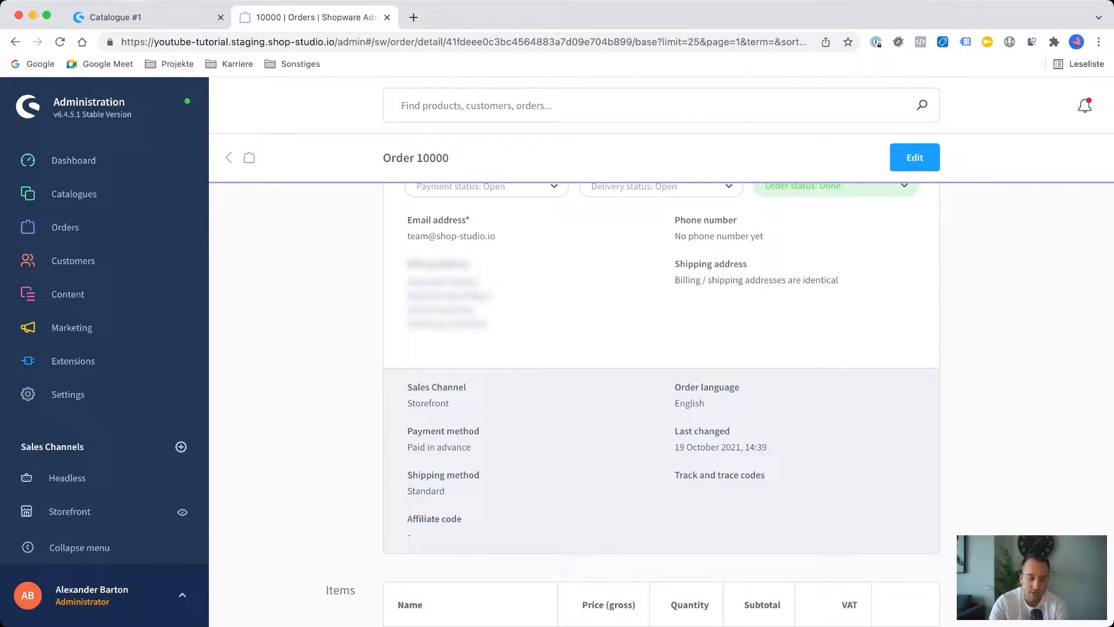
Review the order's payment, delivery and order status histories and its shipment details.
scroll(661, 350, "down", 10)
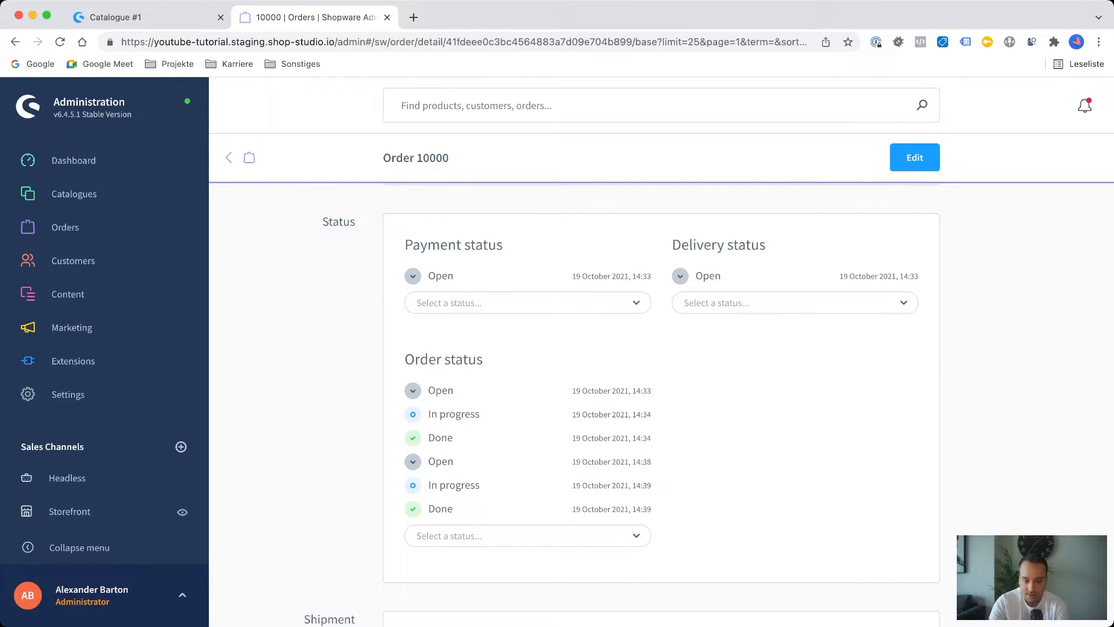
mouse_move(612, 462)
mouse_move(612, 391)
scroll(662, 406, "down", 5)
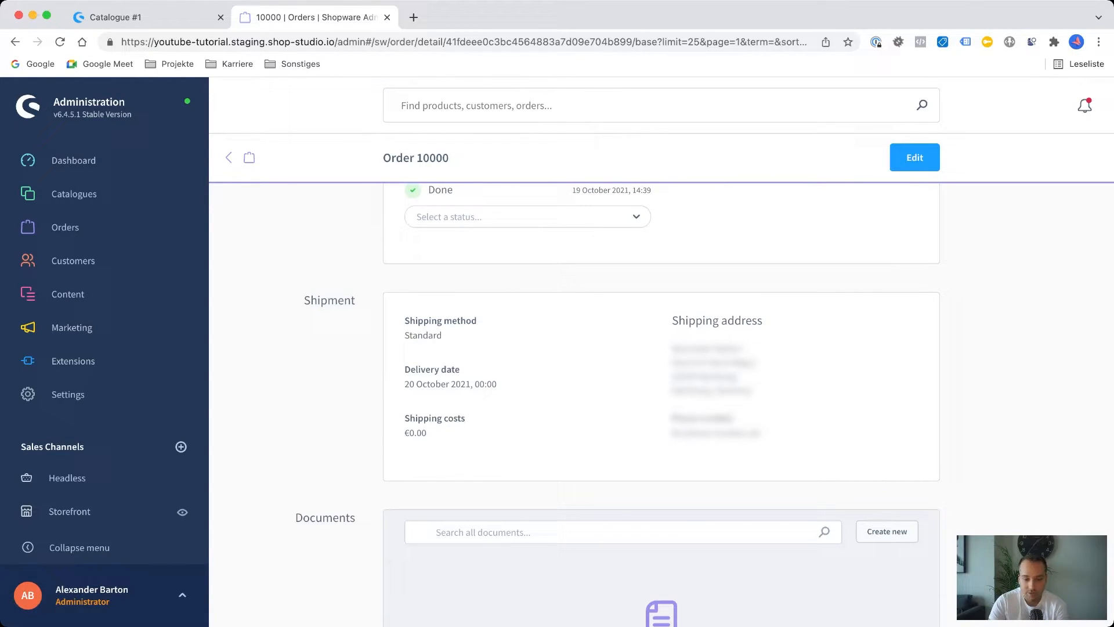
Create an invoice document for the order dated 2022-03-01, keeping the proposed document number.
scroll(661, 406, "down", 4)
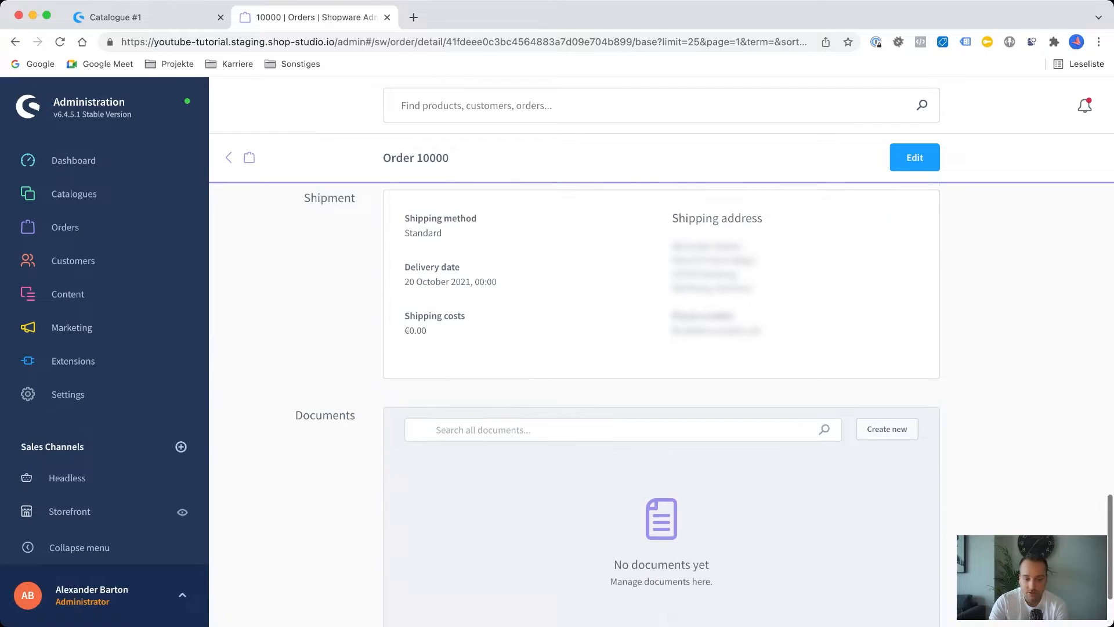
left_click(886, 324)
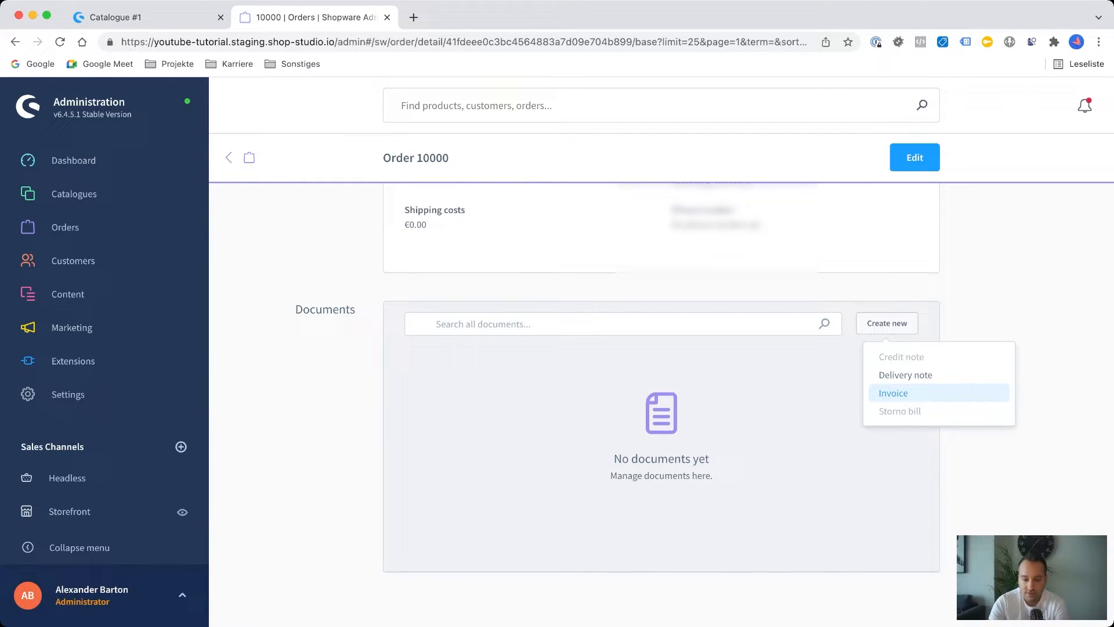
left_click(894, 393)
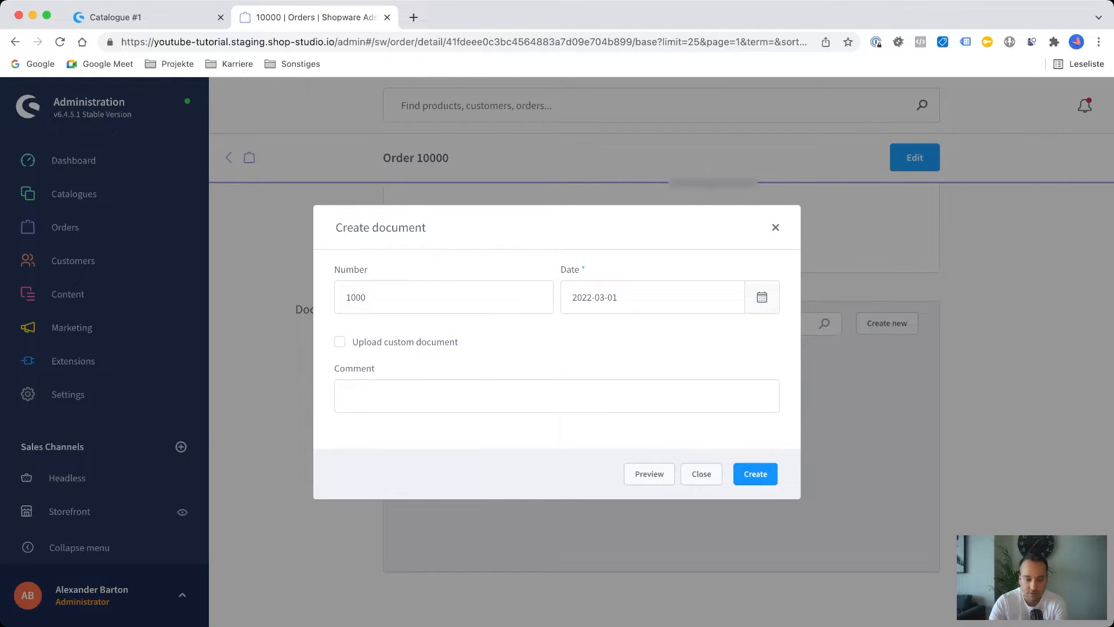
left_click(755, 474)
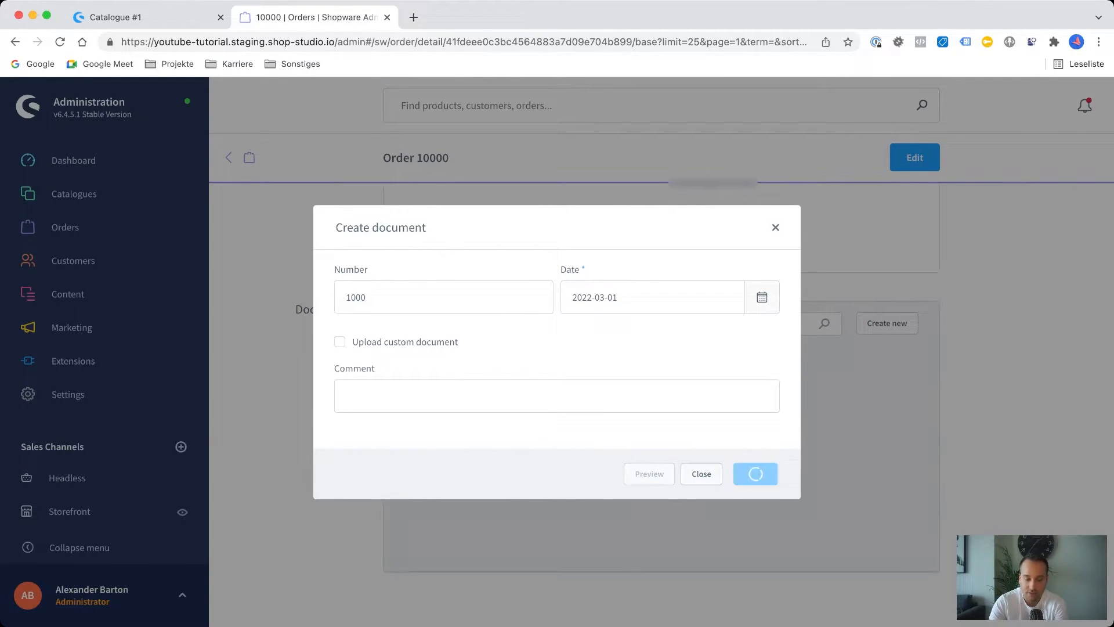
scroll(661, 407, "down", 15)
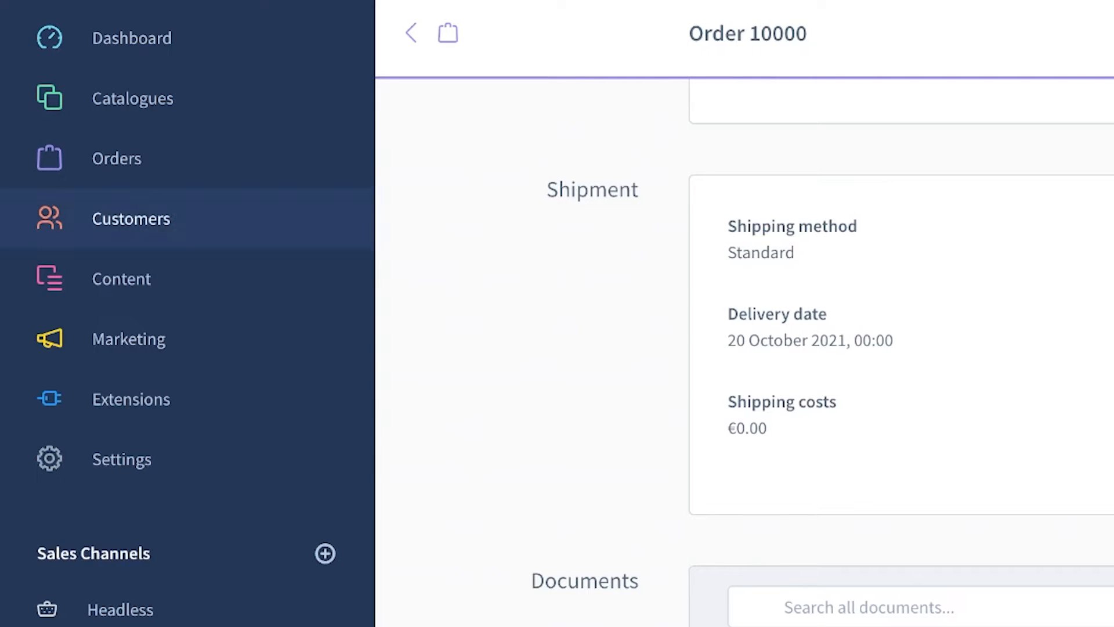
Open the first customer in the customer overview and review their general account details, addresses, and orders.
mouse_move(131, 219)
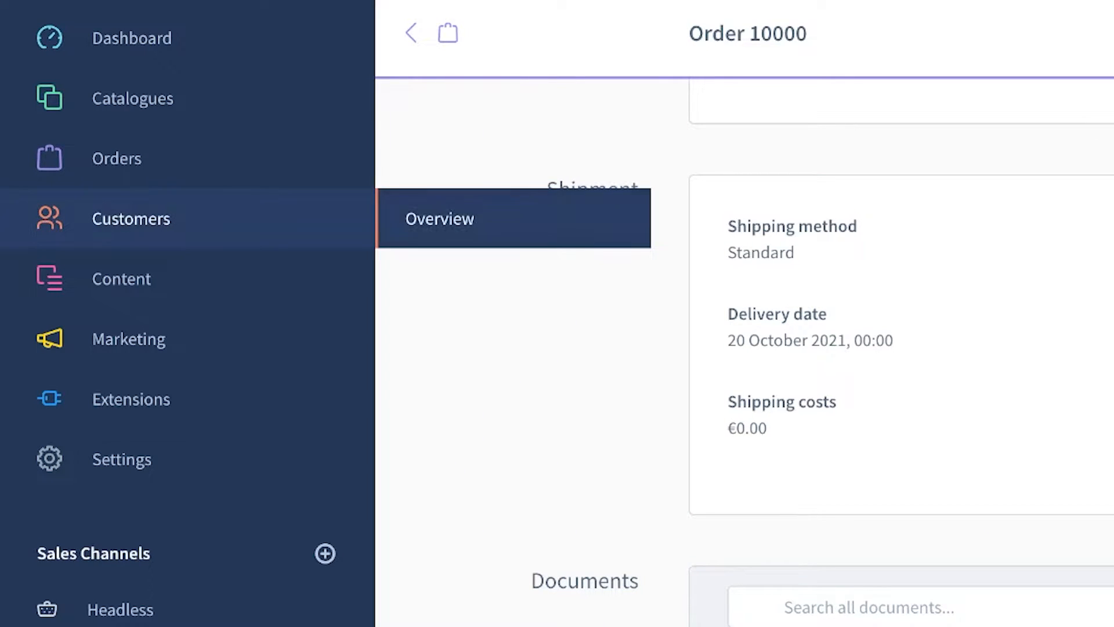
left_click(440, 219)
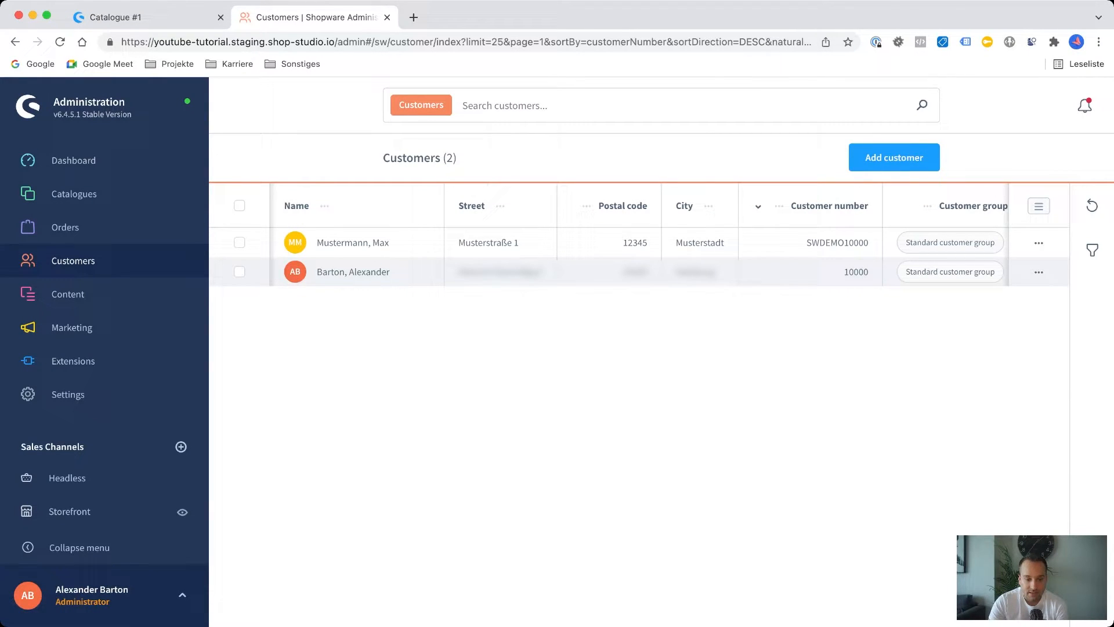
left_click(352, 243)
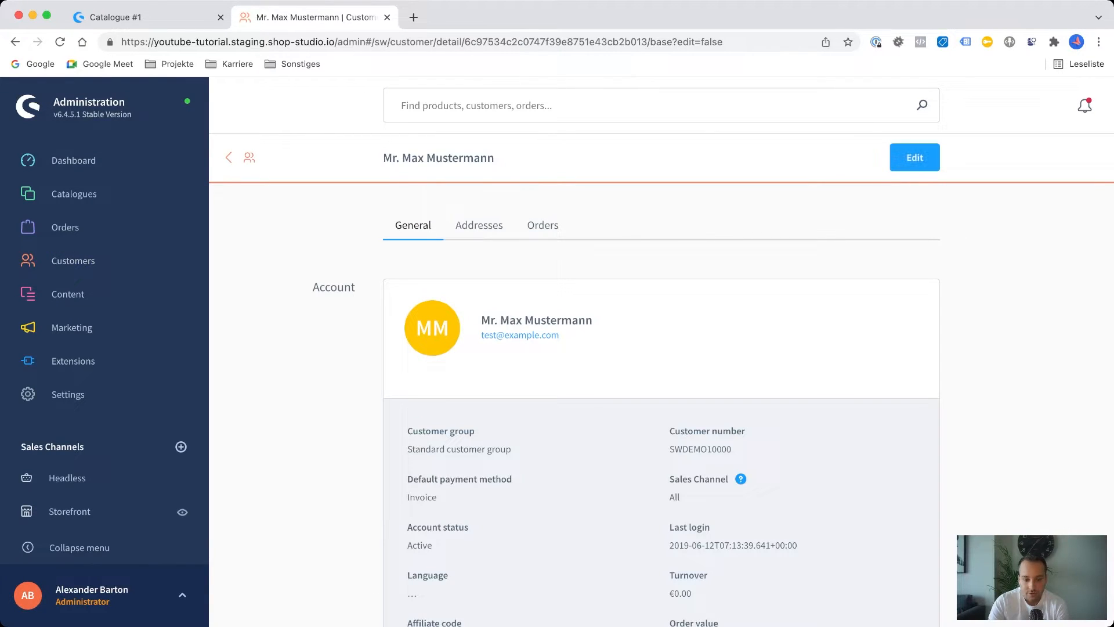
scroll(662, 406, "down", 2)
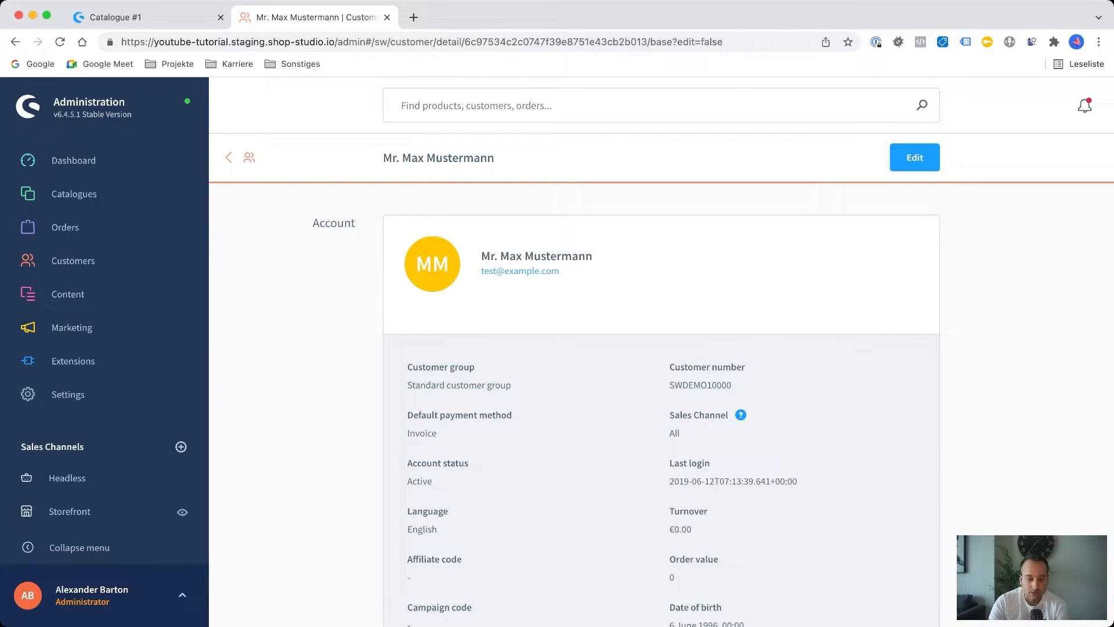
scroll(662, 406, "down", 6)
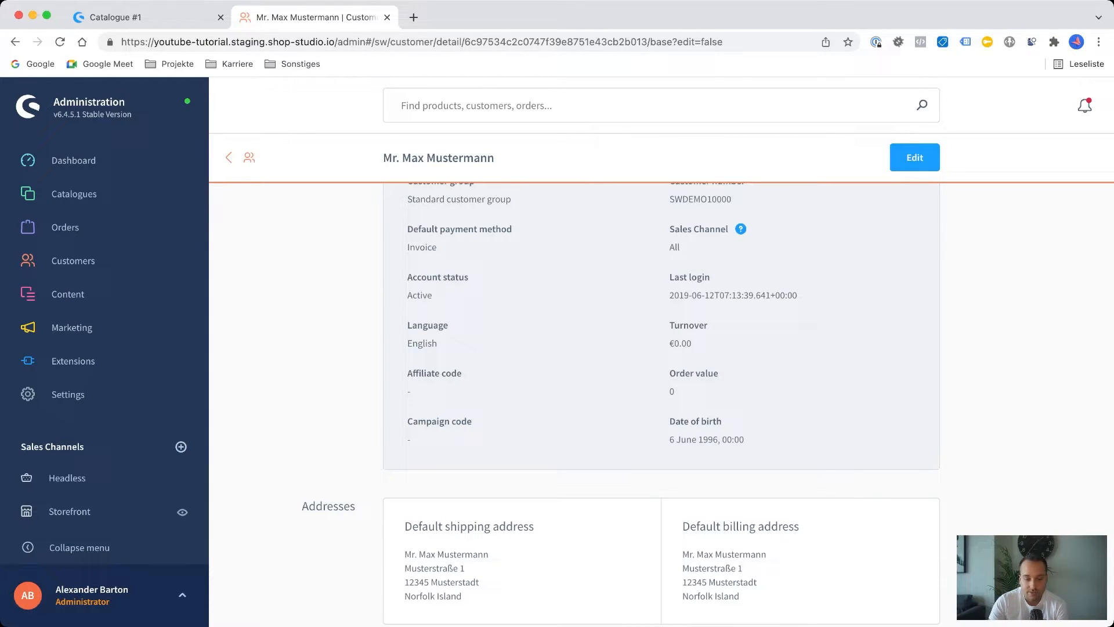
scroll(662, 406, "down", 2)
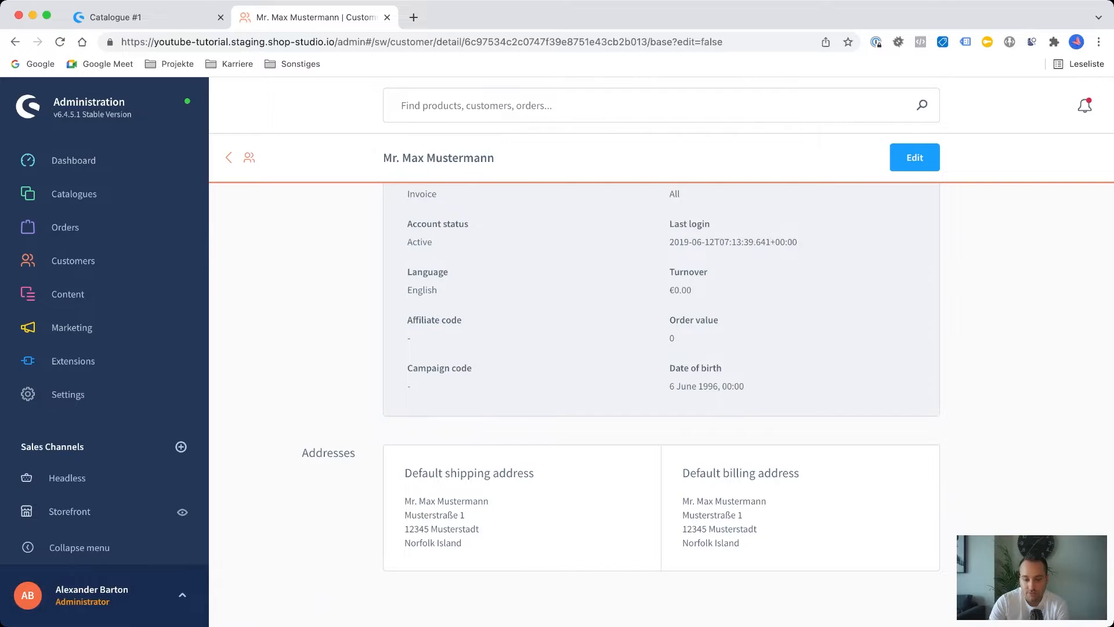
scroll(662, 406, "up", 6)
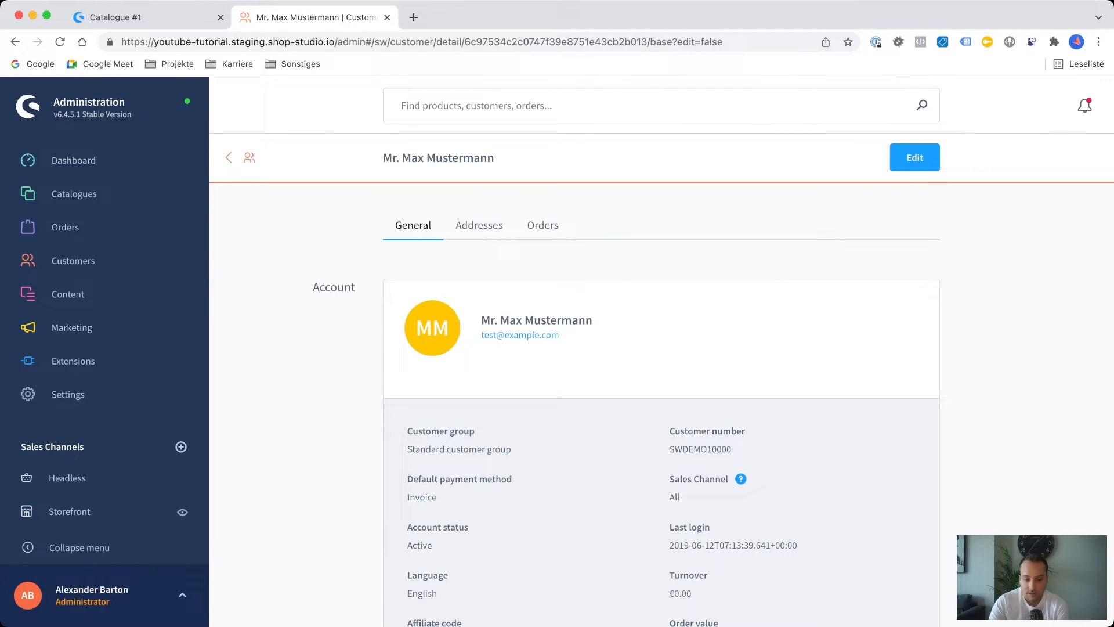
left_click(479, 226)
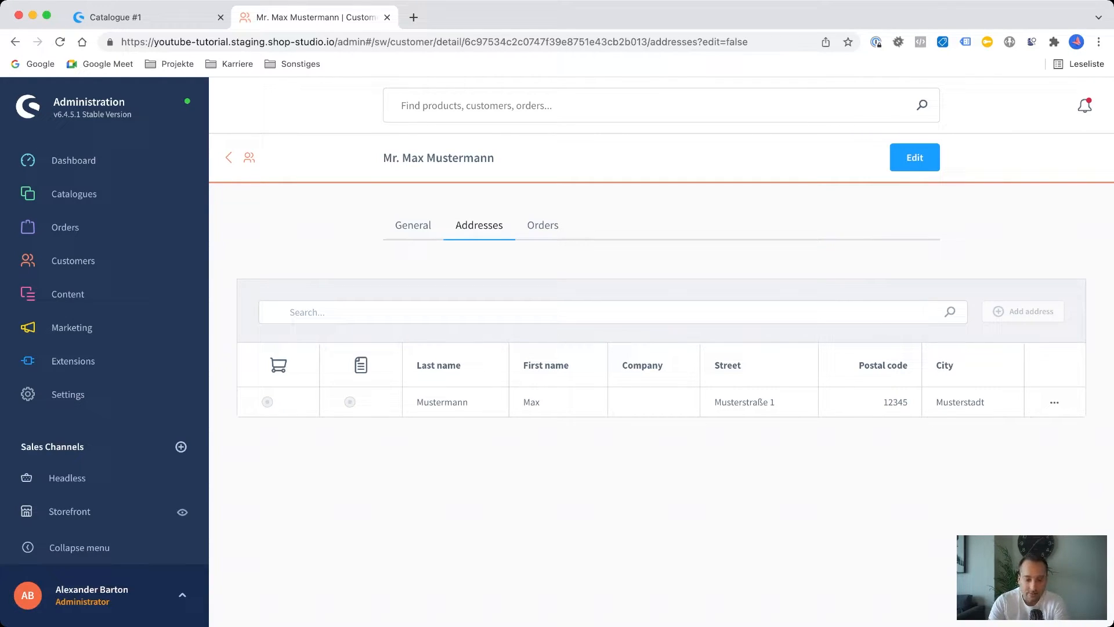
left_click(543, 225)
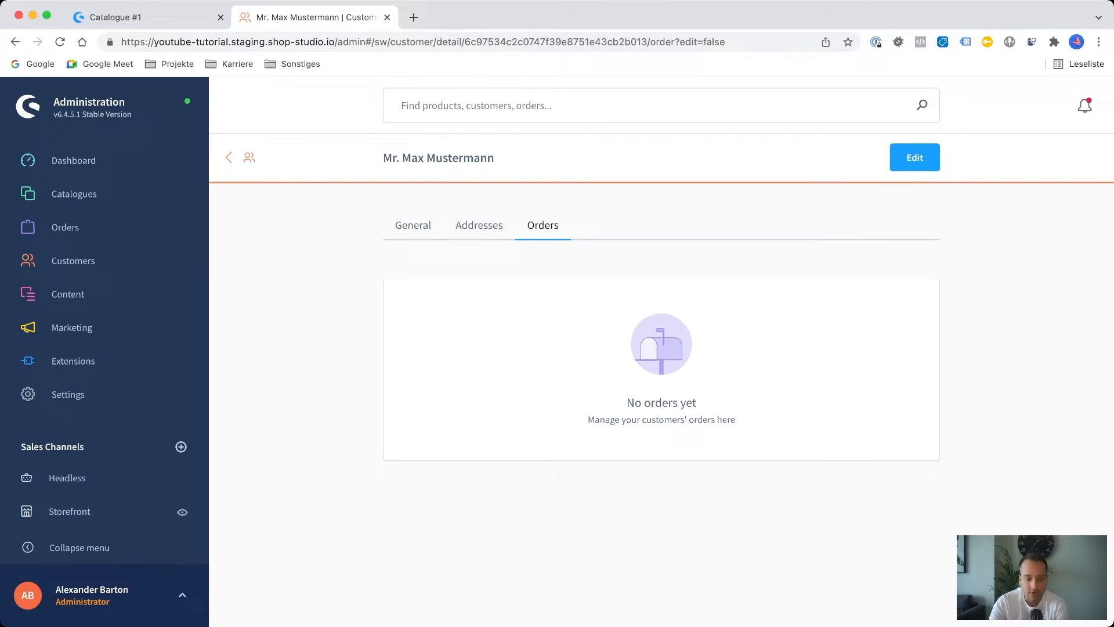
Open the Homepage layout from Shopping Experiences for editing.
mouse_move(67, 294)
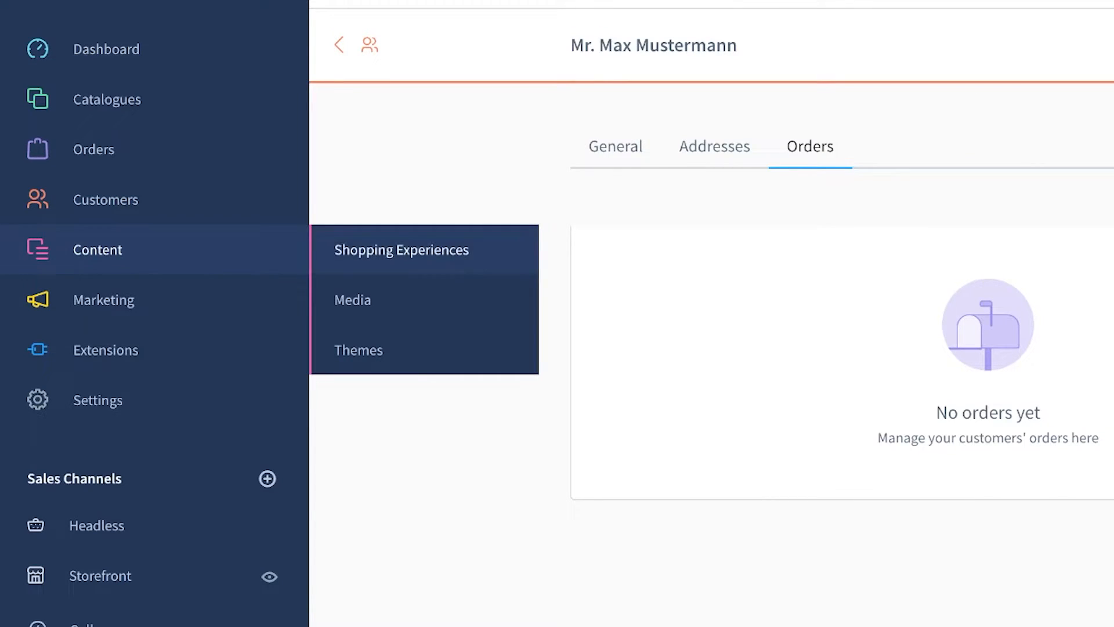
left_click(401, 250)
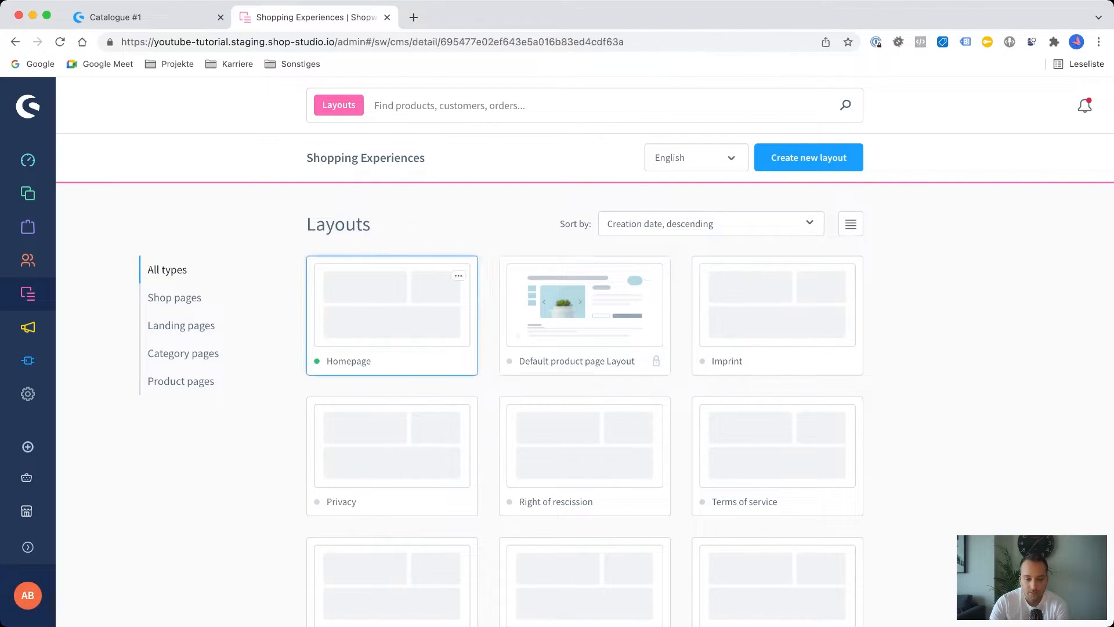
left_click(392, 308)
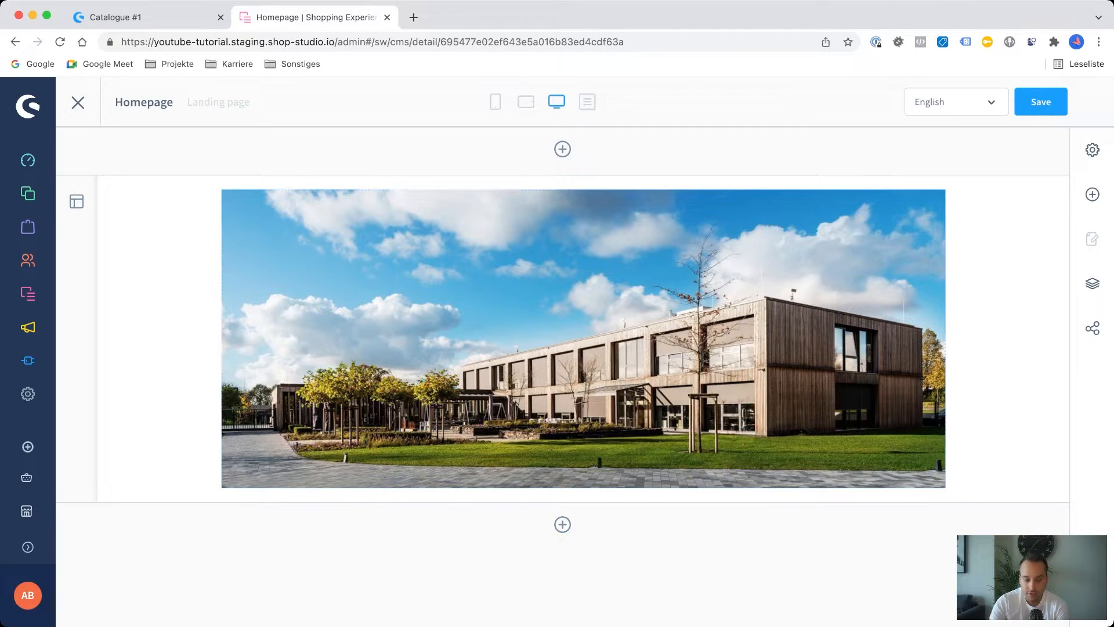
Add a full-width section below the building image in the Homepage layout.
left_click(562, 525)
scroll(563, 525, "down", 1)
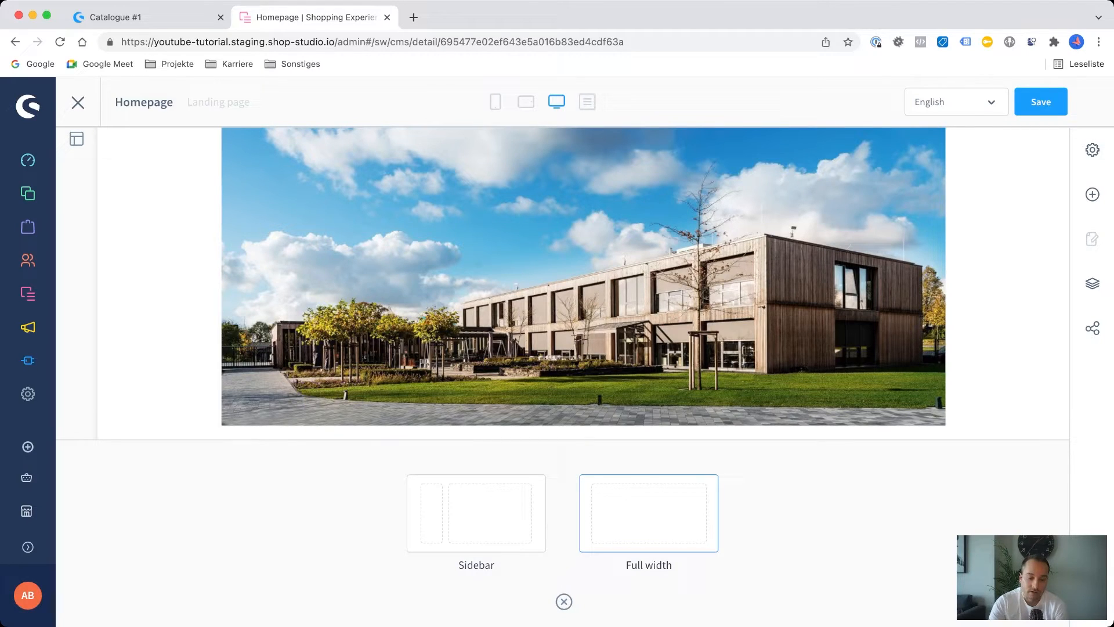
left_click(649, 513)
scroll(648, 513, "down", 2)
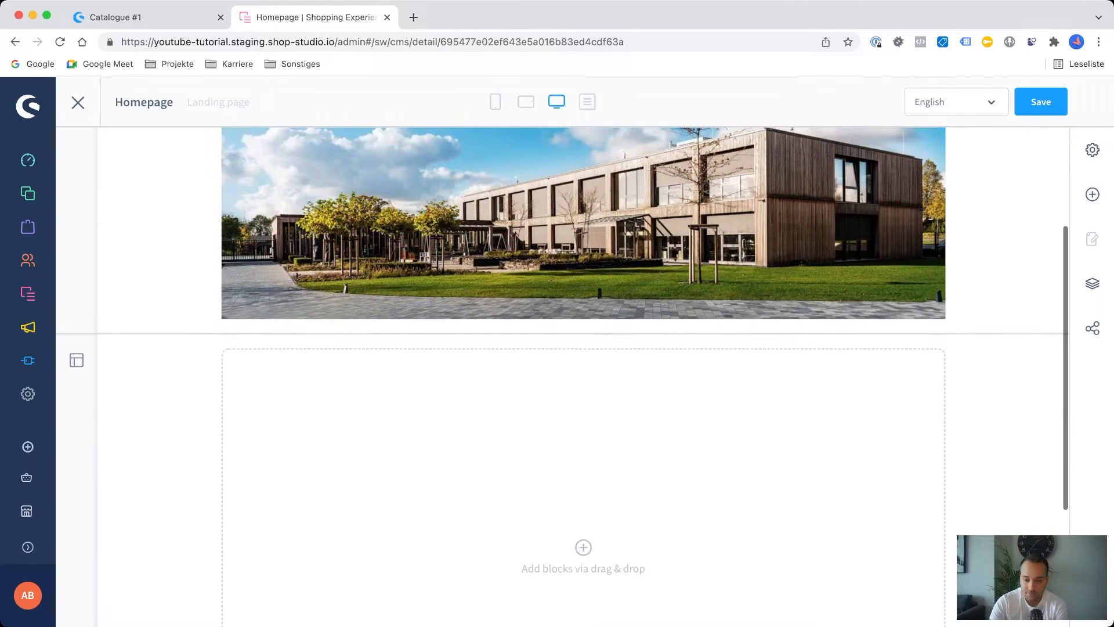
Place a YouTube video block from the Video category in the empty full-width section and open its block settings.
left_click(1093, 194)
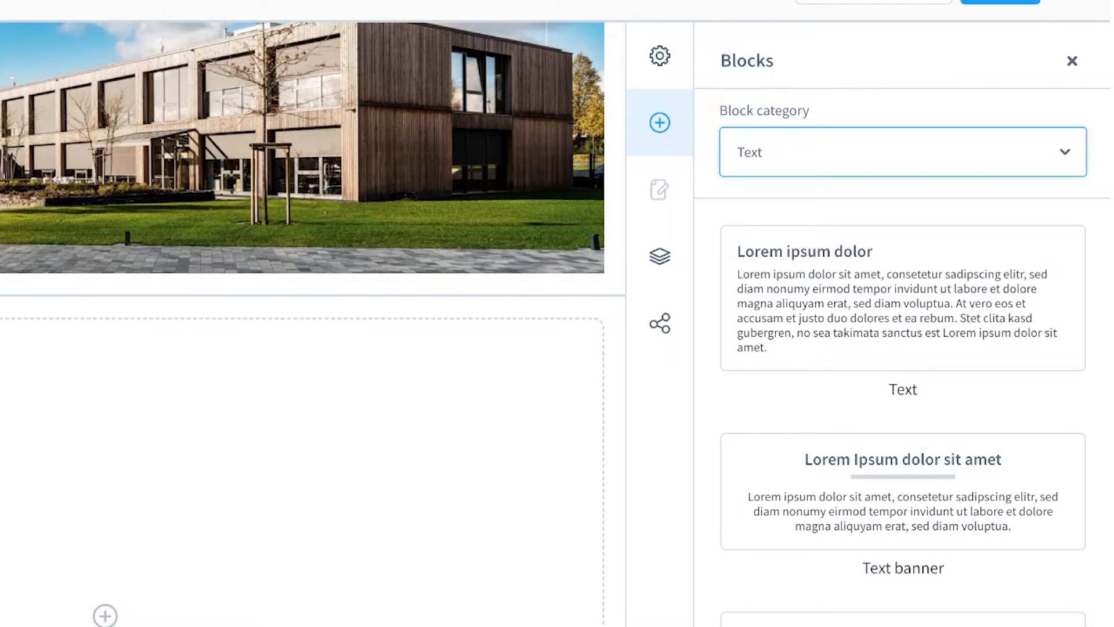
left_click(813, 198)
scroll(903, 406, "down", 2)
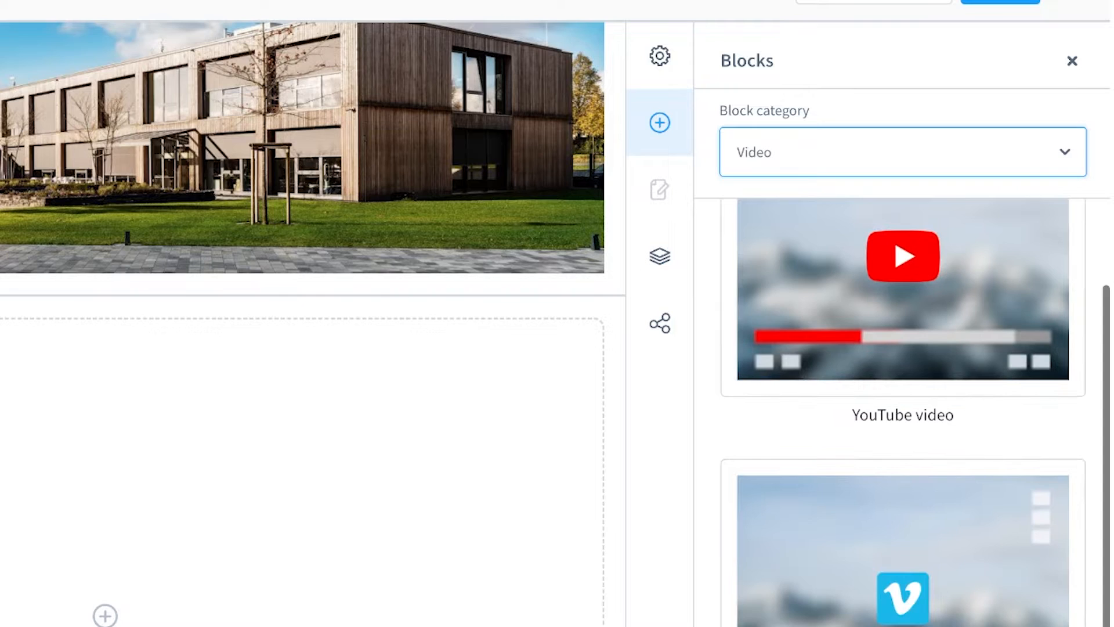
left_click_drag(903, 290, 124, 621)
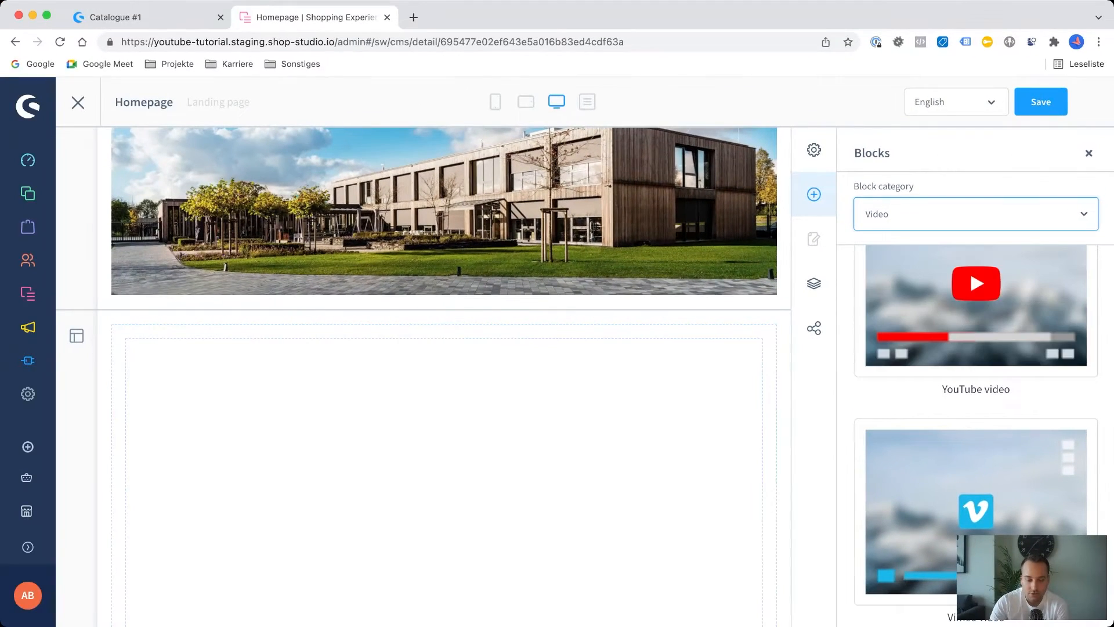
scroll(444, 436, "down", 3)
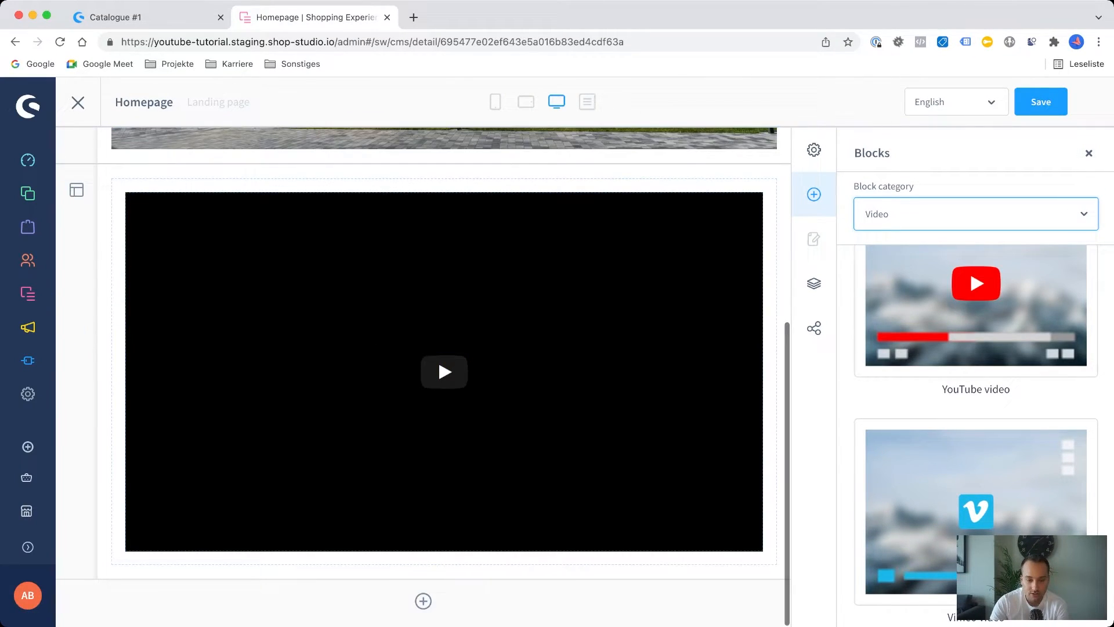
scroll(437, 378, "up", 1)
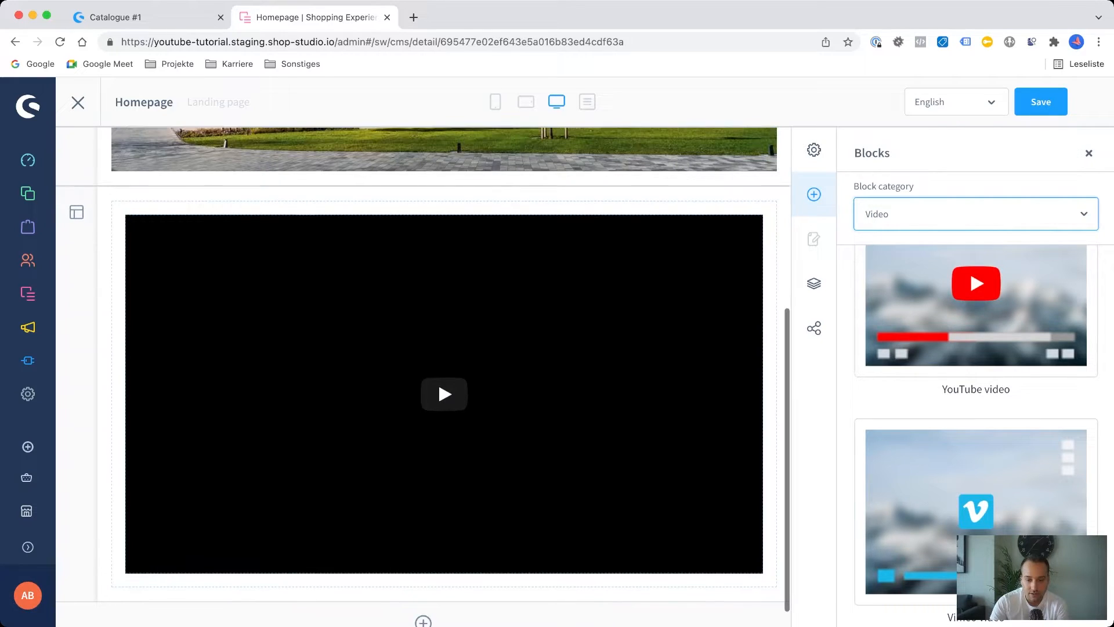
left_click(438, 381)
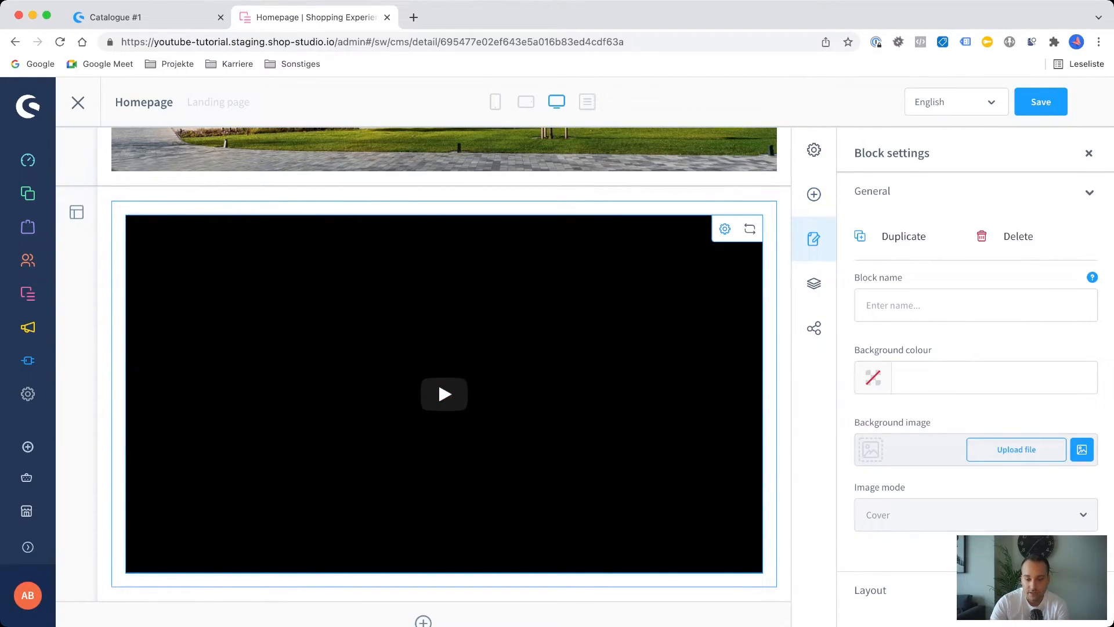
left_click(438, 378)
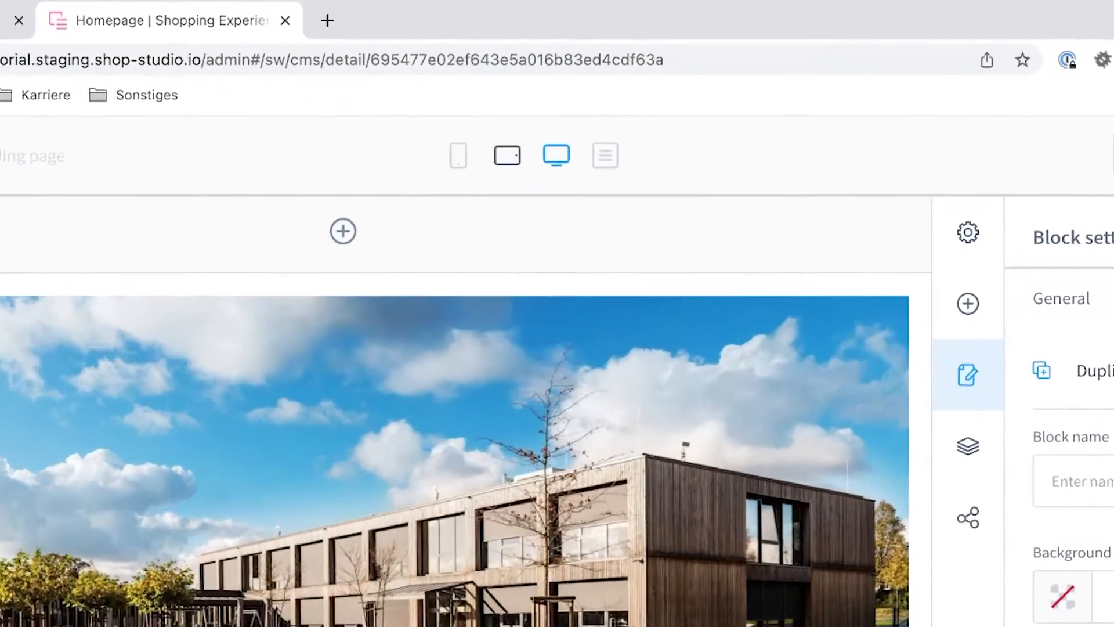
Preview the Homepage layout in tablet and mobile views, return to desktop view, and look over both sections.
left_click(526, 102)
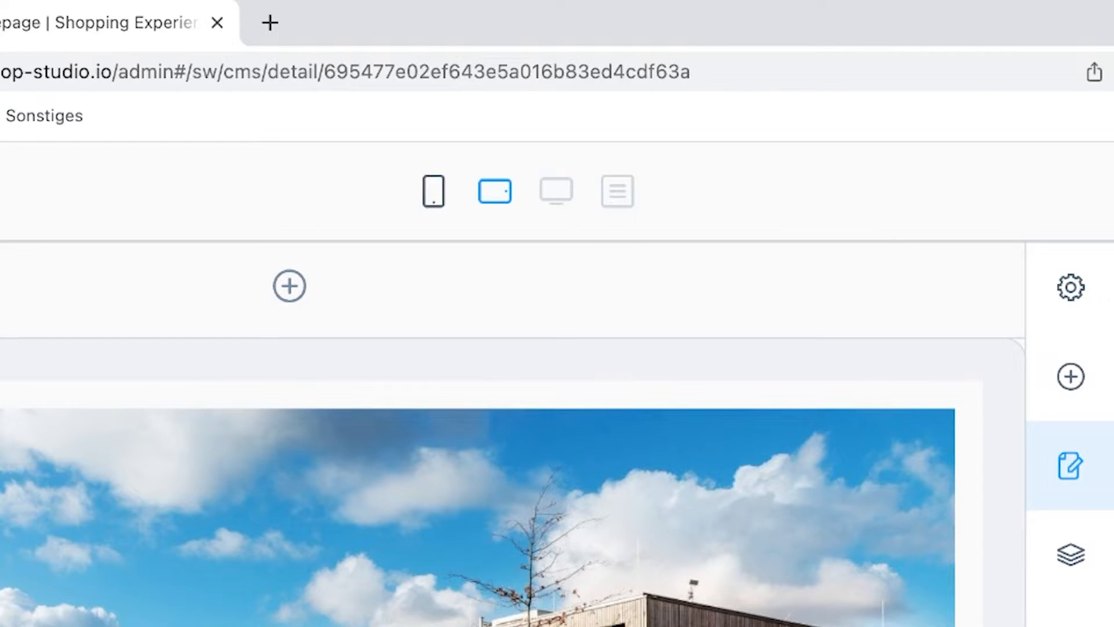
left_click(434, 191)
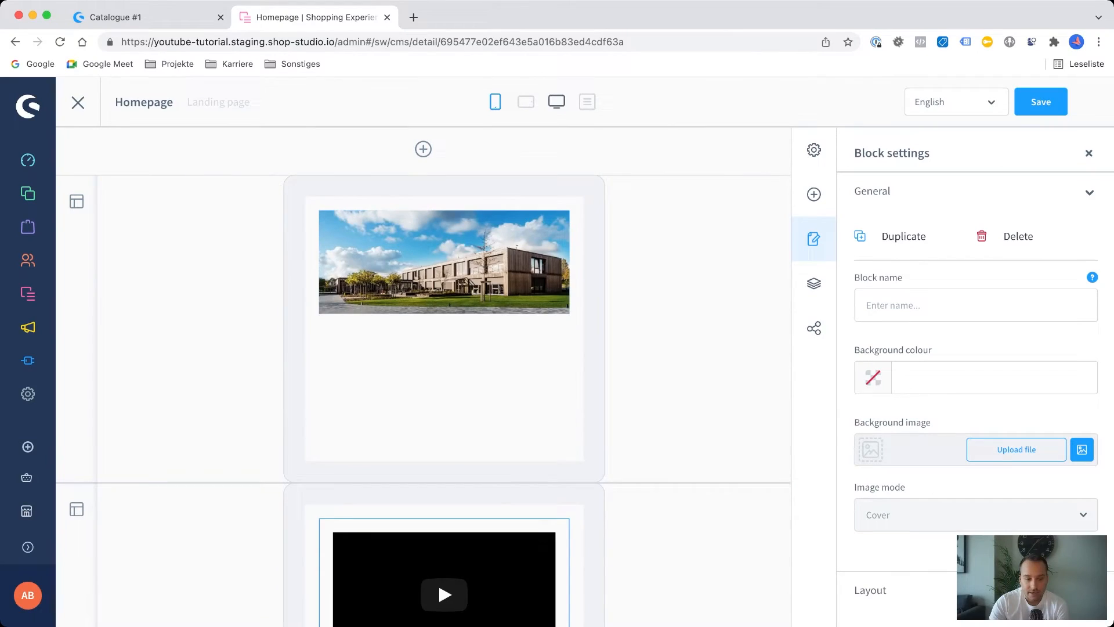
left_click(557, 101)
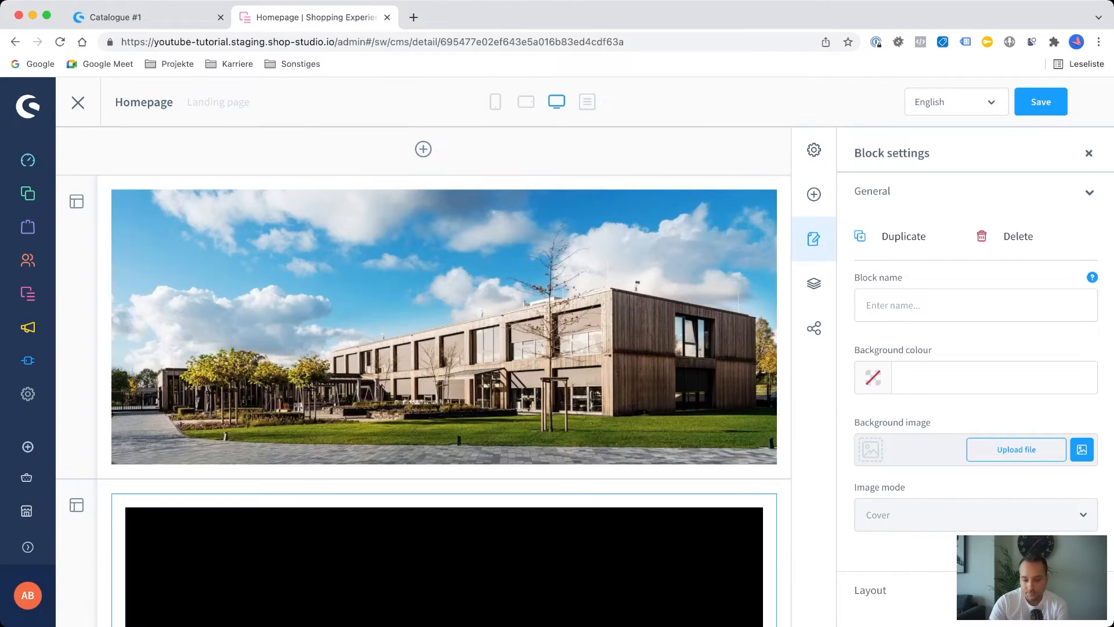
scroll(444, 359, "down", 5)
scroll(444, 360, "up", 5)
scroll(444, 360, "down", 5)
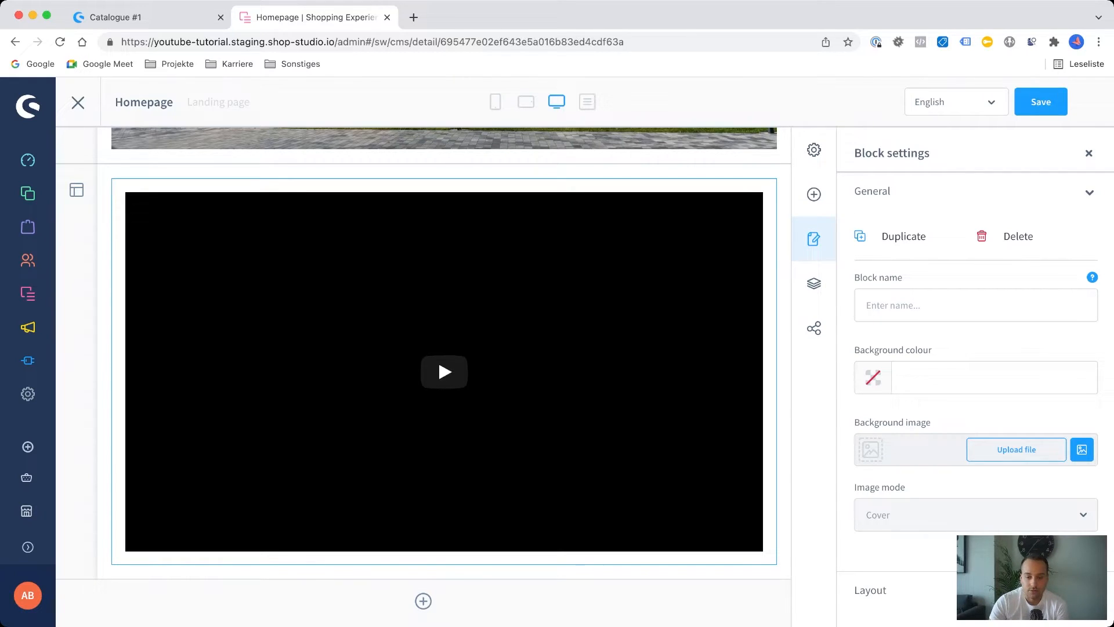
scroll(444, 348, "up", 5)
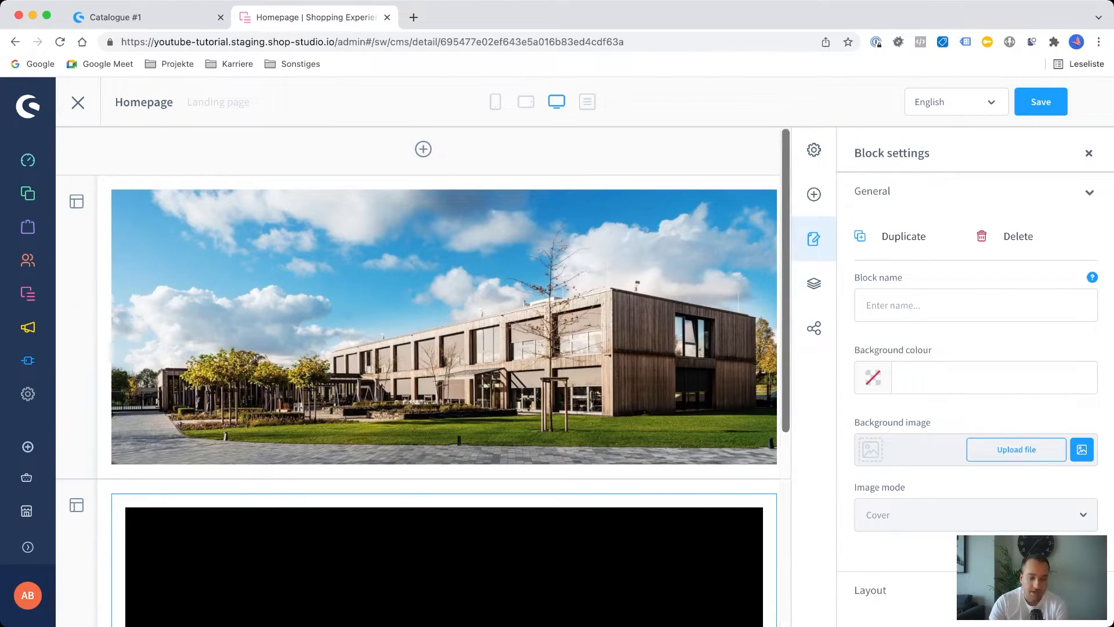
Open the Media library in the Content area to view its folders.
mouse_move(28, 294)
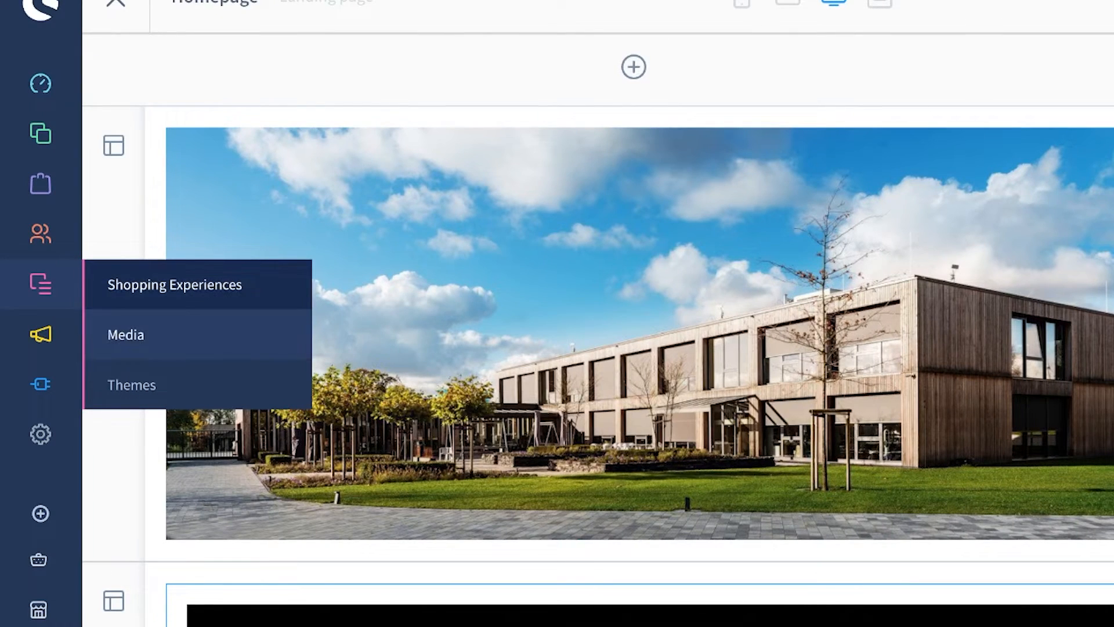
left_click(126, 335)
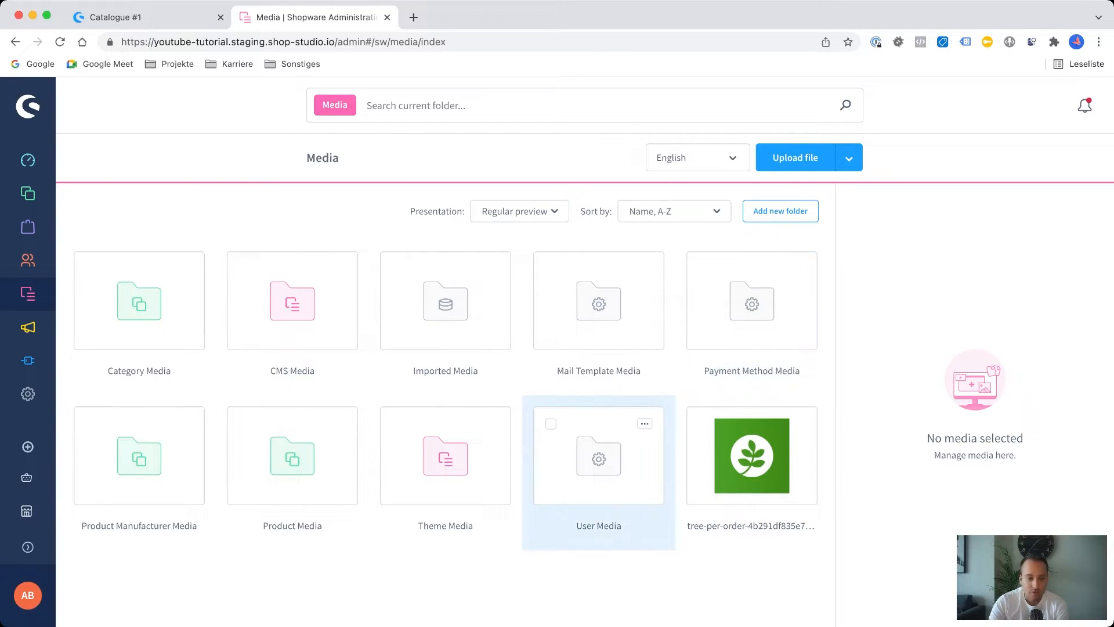
Look through the product images in the Product Media folder and return to the Media overview.
mouse_move(27, 193)
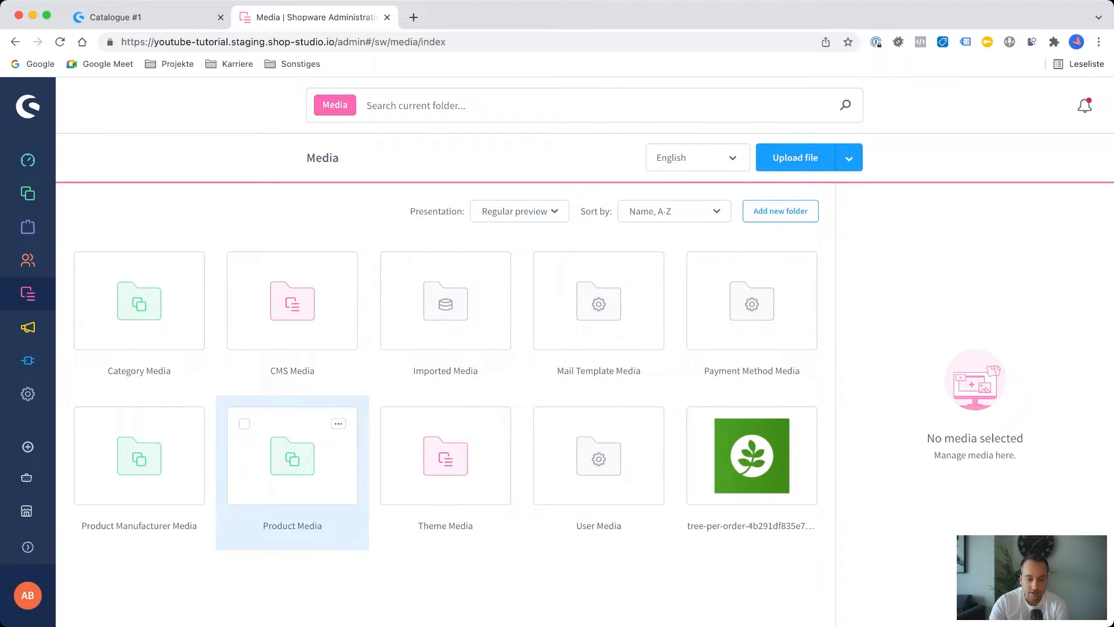
left_click(293, 455)
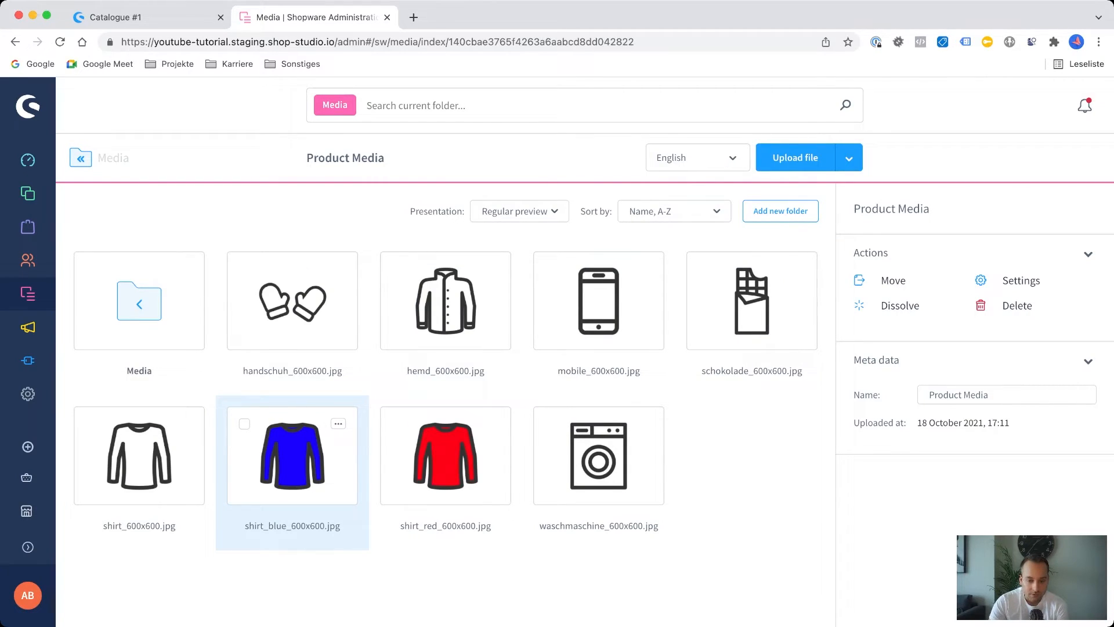
left_click(139, 302)
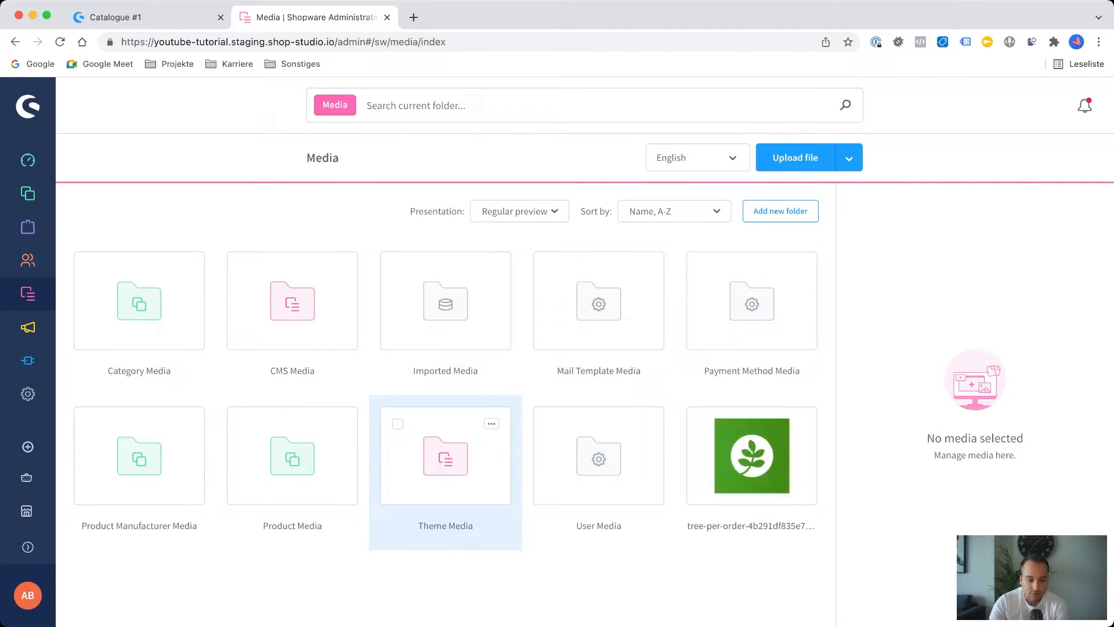
Review the Product Media folder's general and thumbnail settings, and close them without saving.
left_click(339, 423)
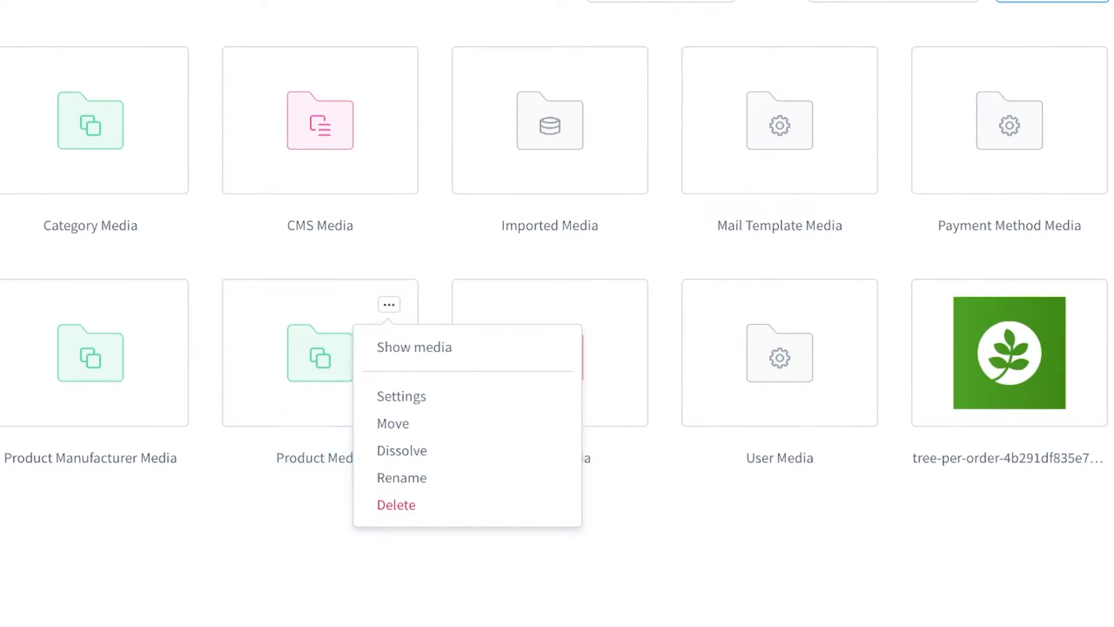
left_click(402, 396)
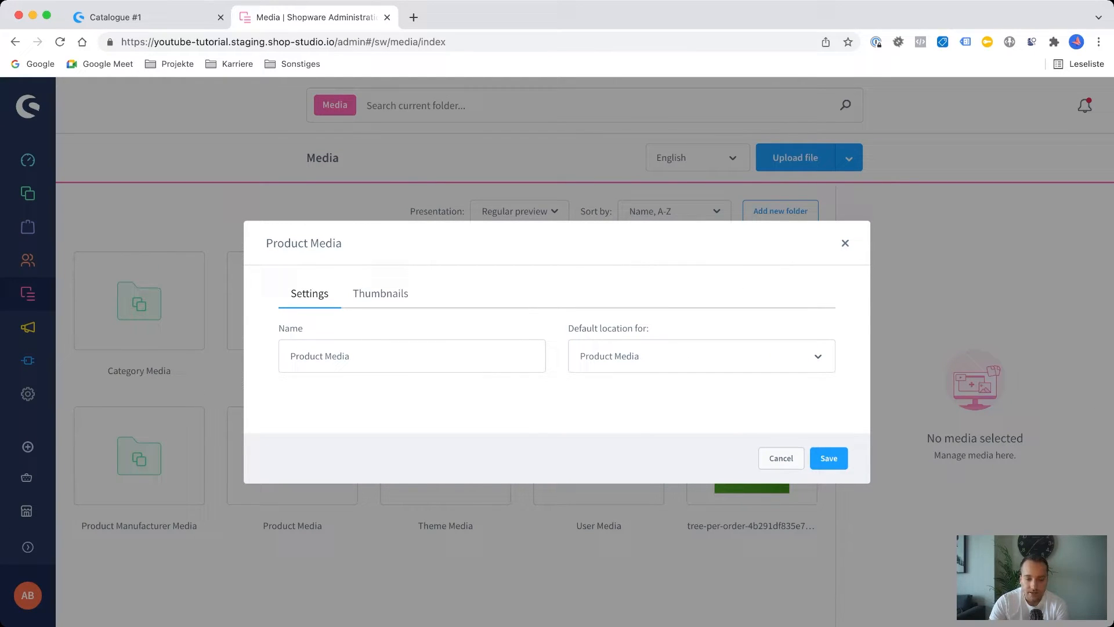
left_click(380, 294)
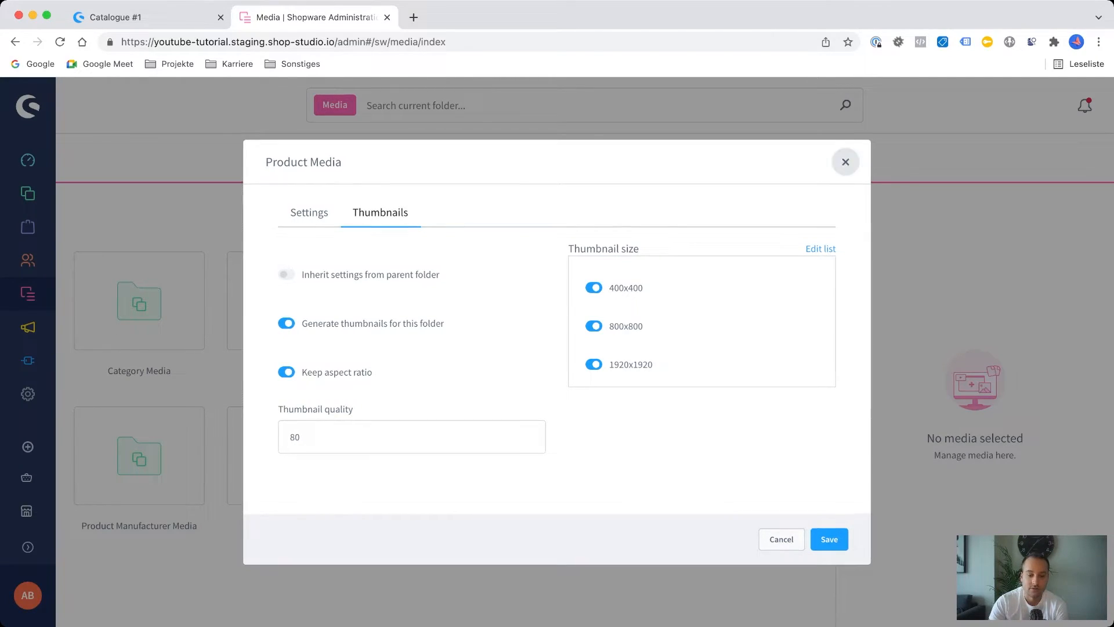
left_click(845, 162)
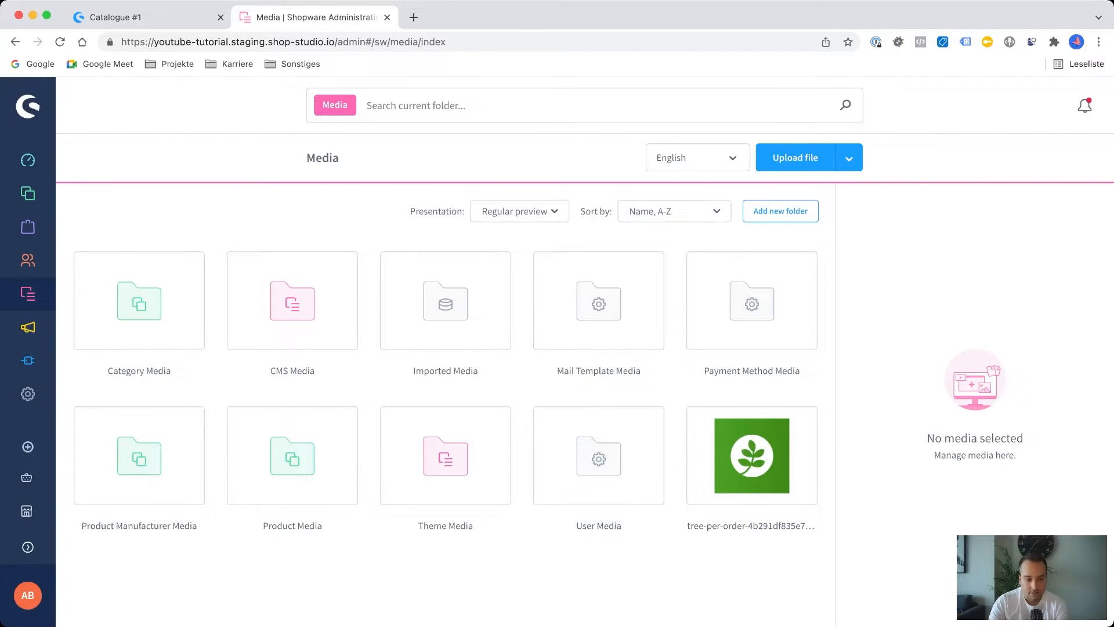
Open the Shopware default theme from the Content area's themes and examine its colour, status message and logo settings.
mouse_move(27, 261)
mouse_move(68, 294)
left_click(242, 361)
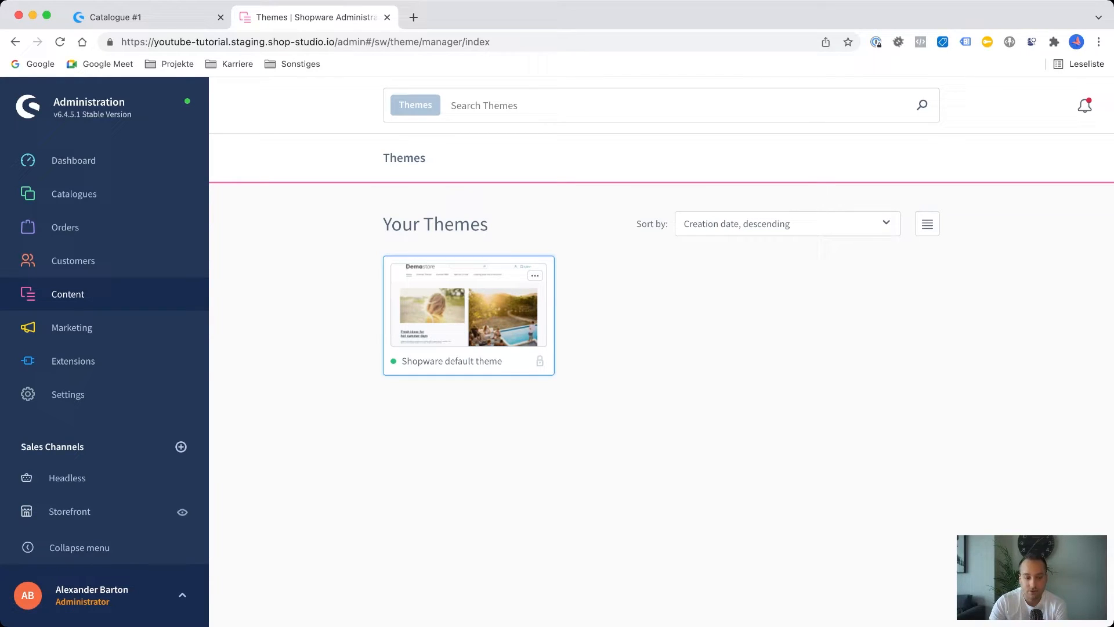
mouse_move(73, 361)
left_click(469, 308)
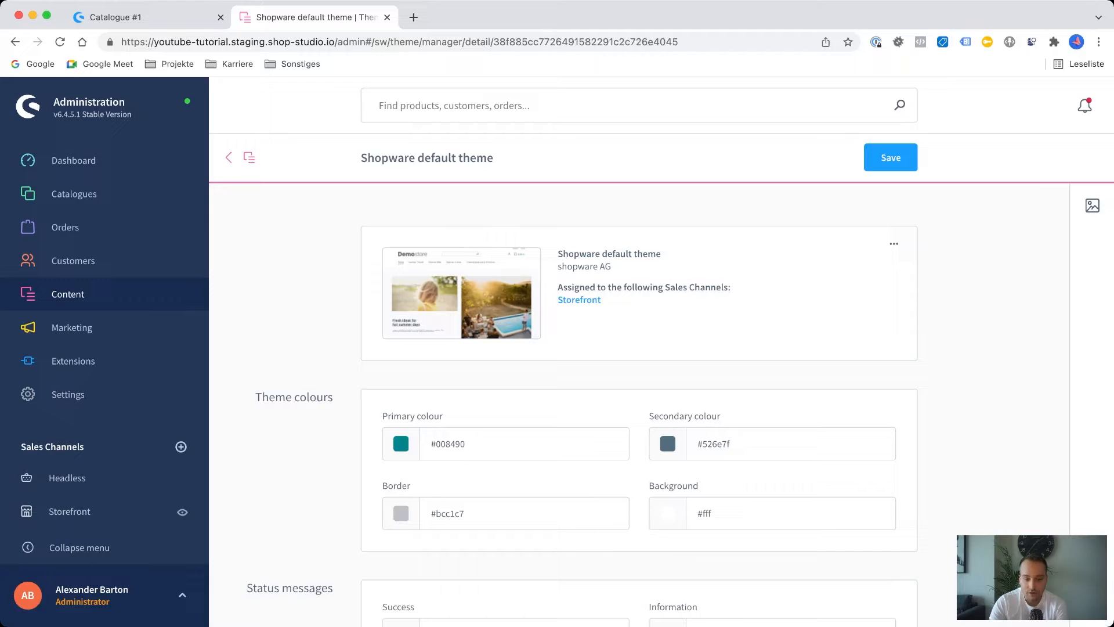
scroll(658, 405, "down", 2)
scroll(658, 405, "down", 10)
scroll(658, 404, "down", 8)
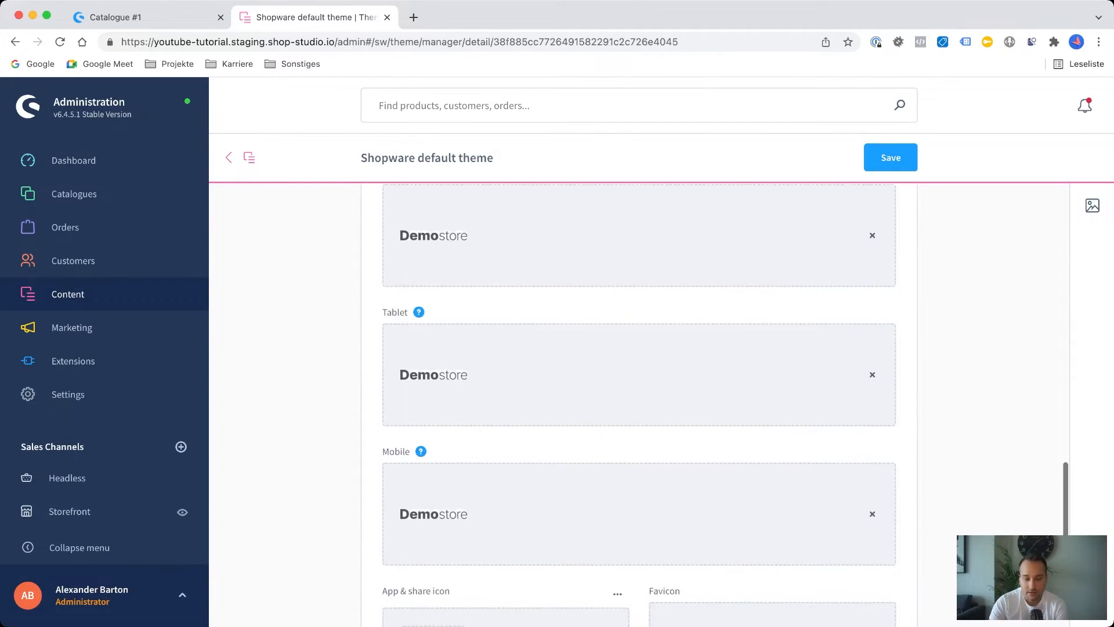
scroll(658, 405, "up", 18)
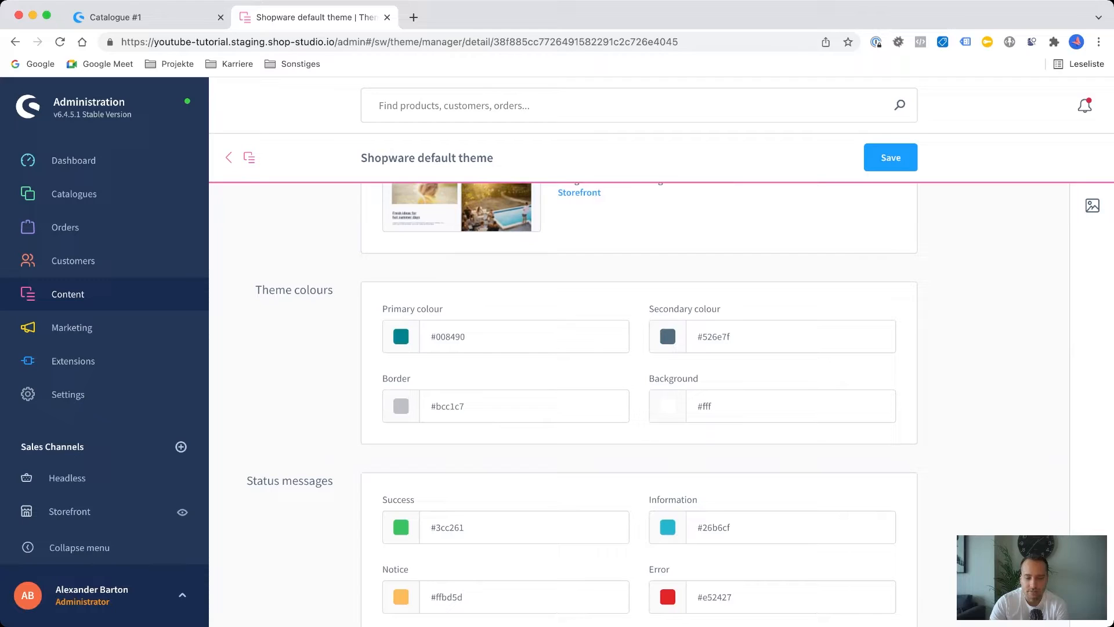
scroll(658, 405, "up", 2)
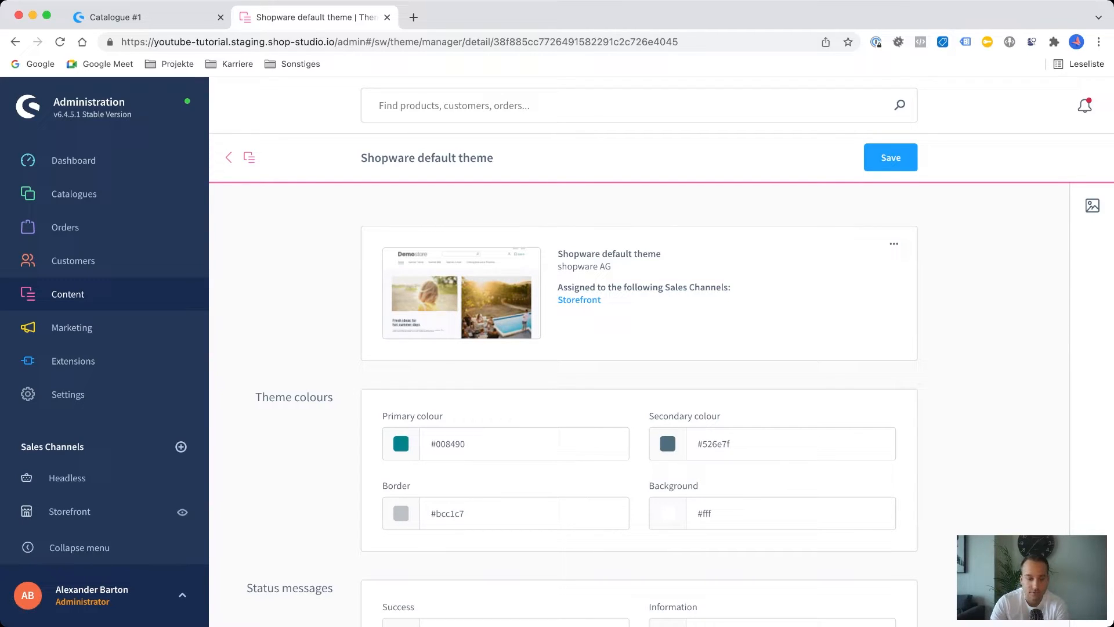
Open the newsletter recipients overview in the Marketing area.
mouse_move(68, 295)
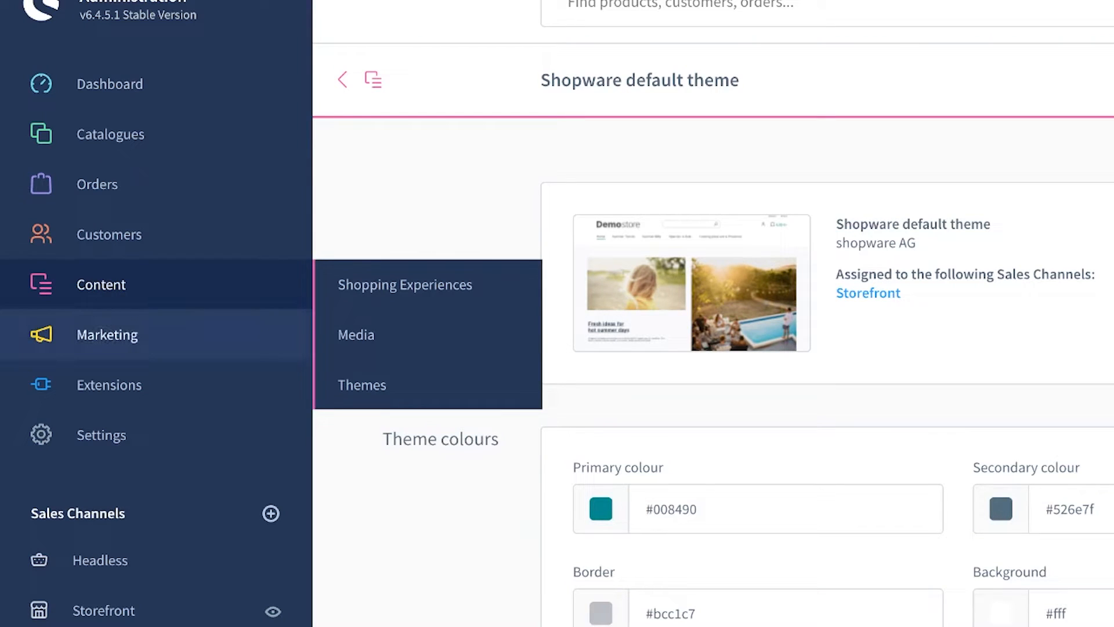
mouse_move(107, 335)
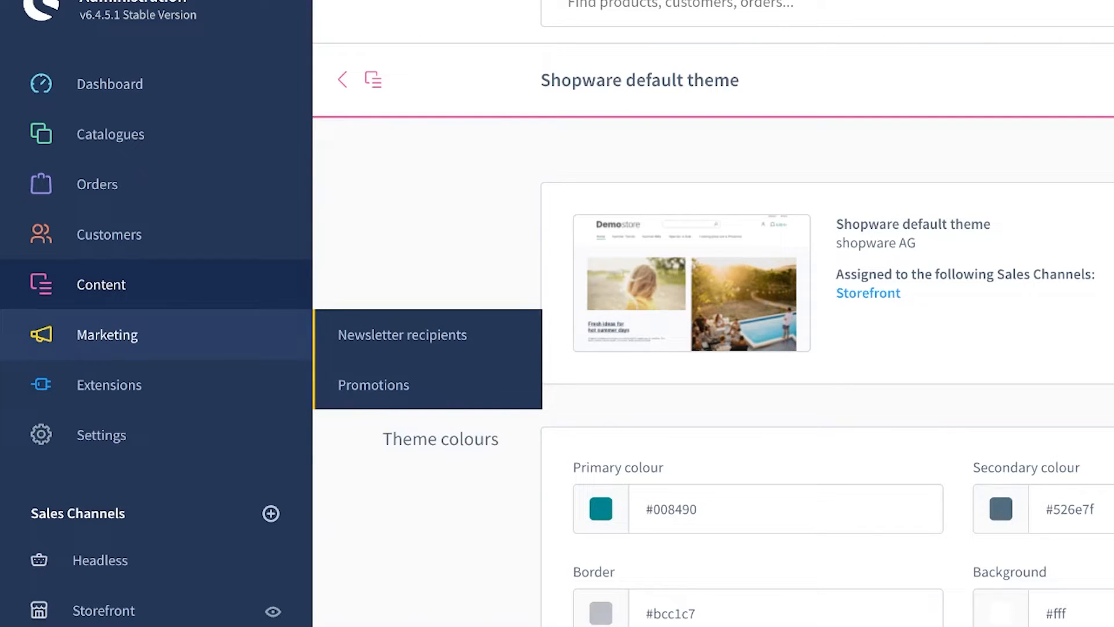
left_click(402, 335)
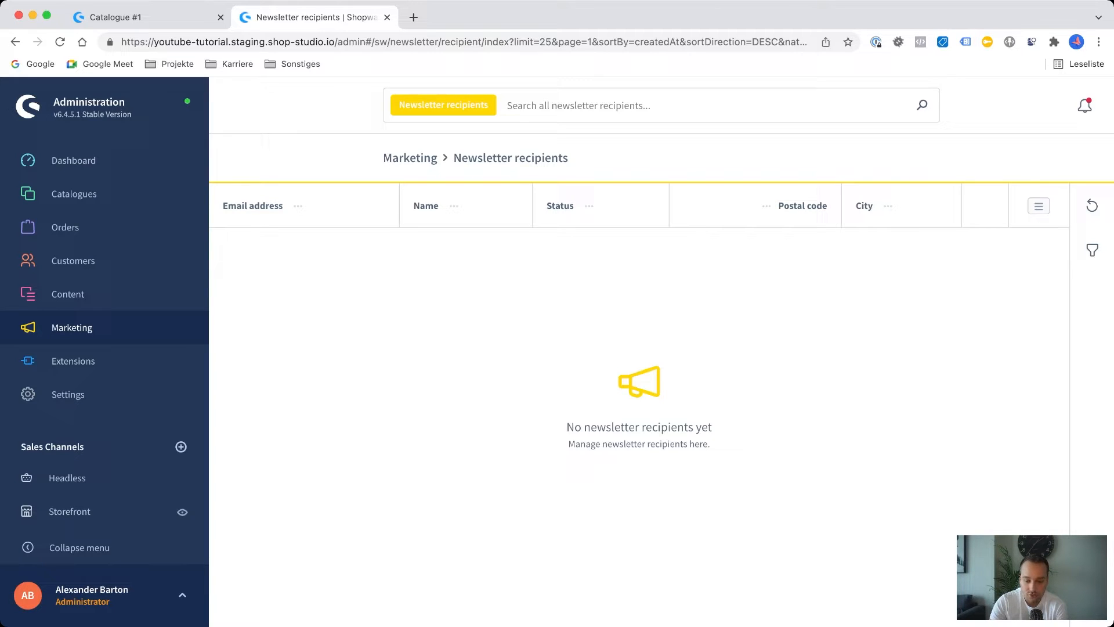
Create a promotion named "Test" in the Marketing area, set it to active and save it.
mouse_move(72, 328)
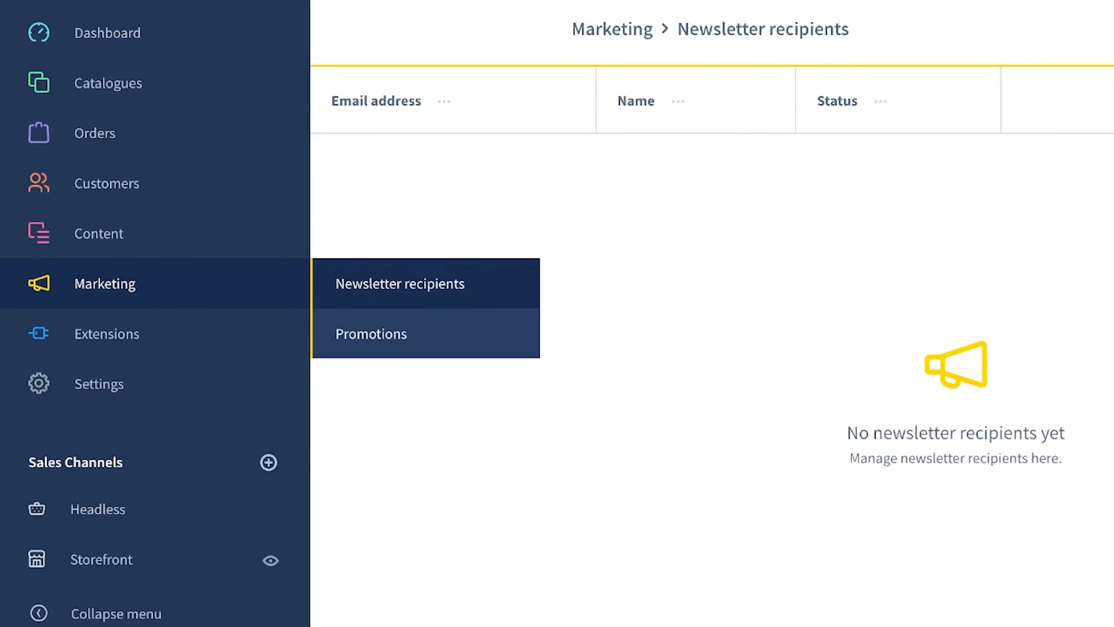
left_click(249, 361)
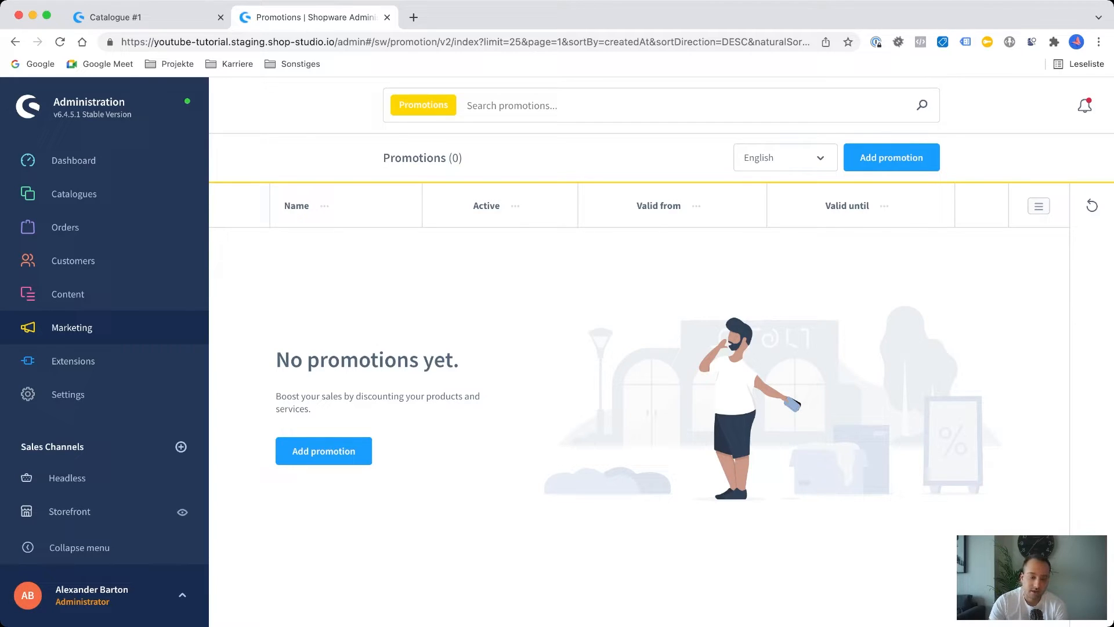
left_click(323, 451)
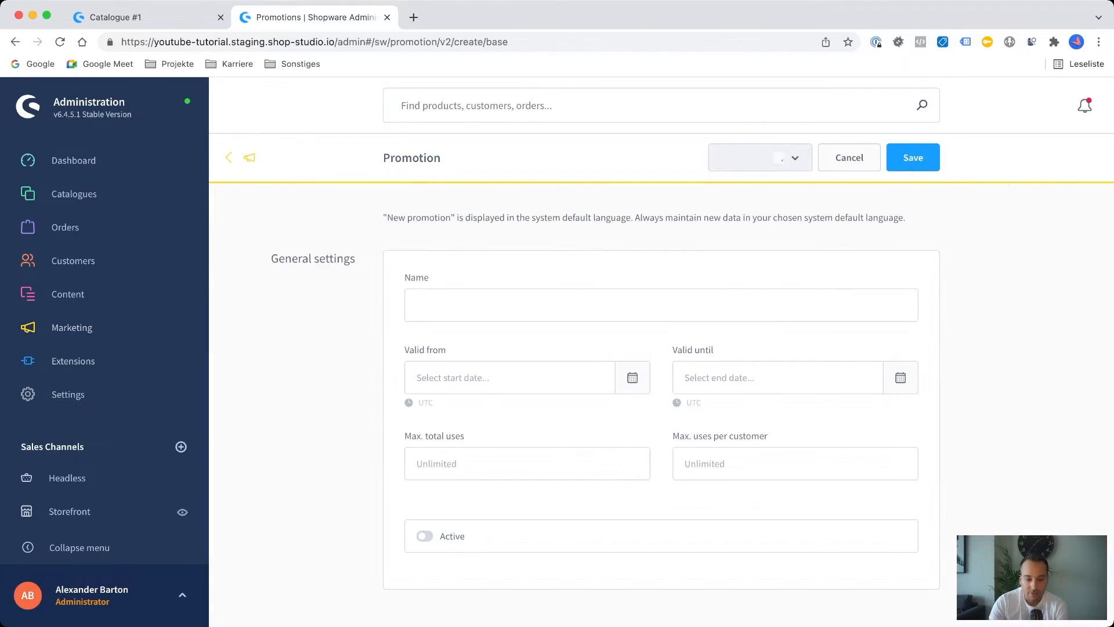
scroll(661, 406, "down", 1)
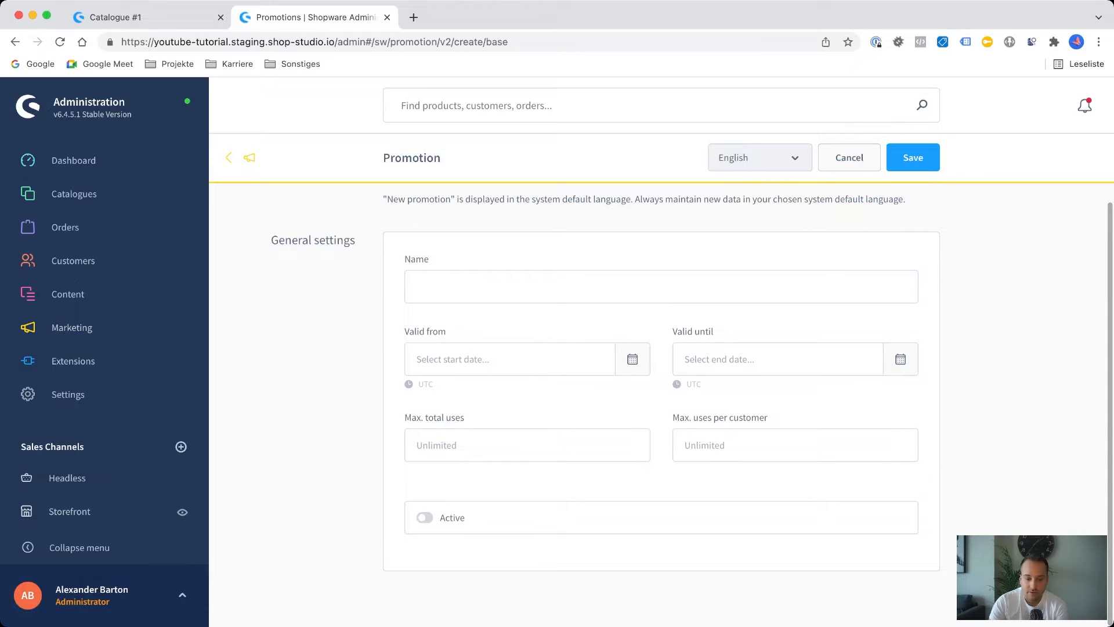
left_click(661, 286)
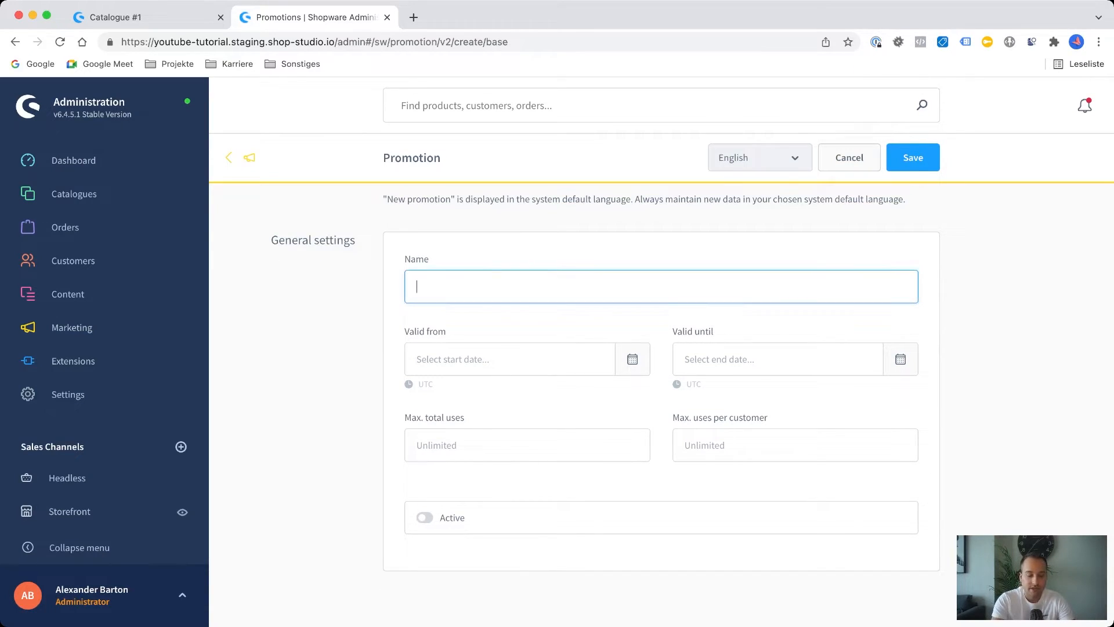
type("Test")
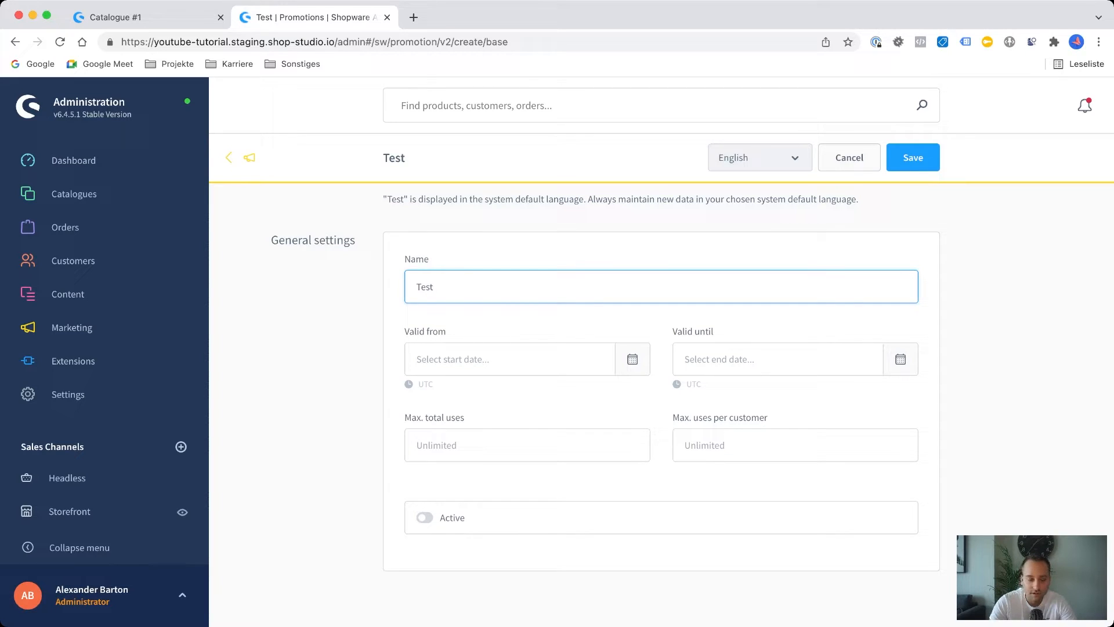
left_click(424, 518)
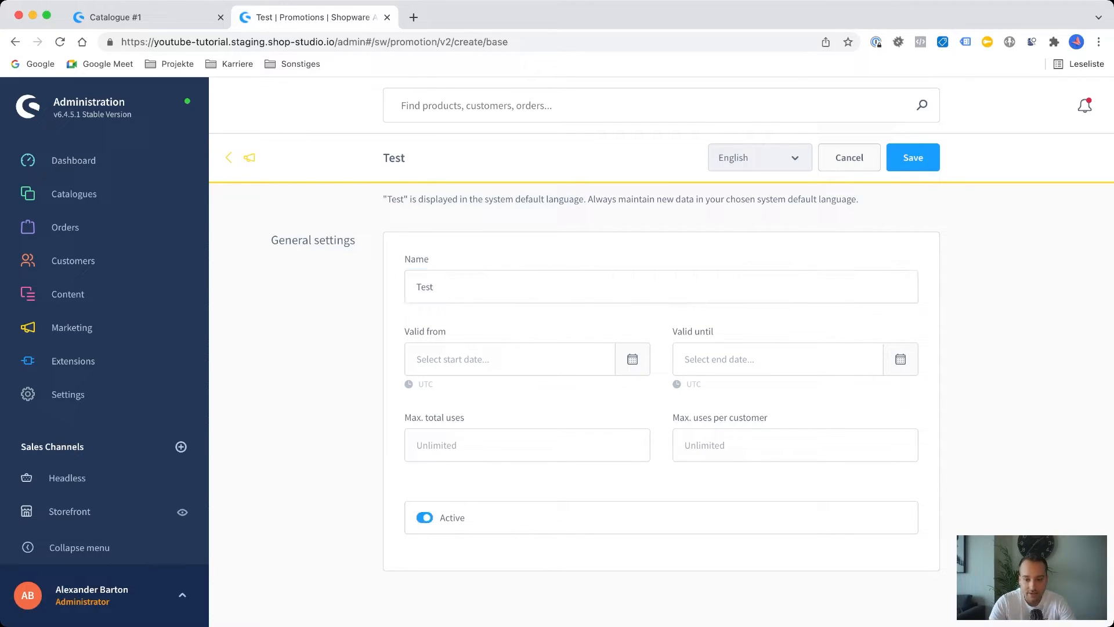
left_click(913, 158)
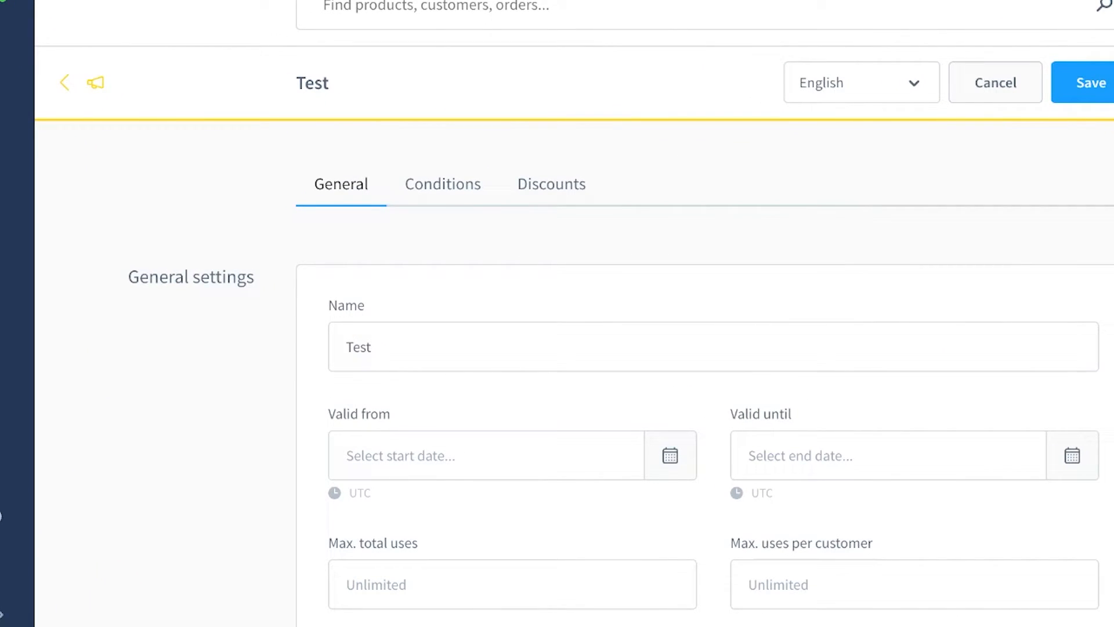
Examine the Test promotion's pre-conditions and rule-based conditions, including the selectable customer rules.
left_click(443, 184)
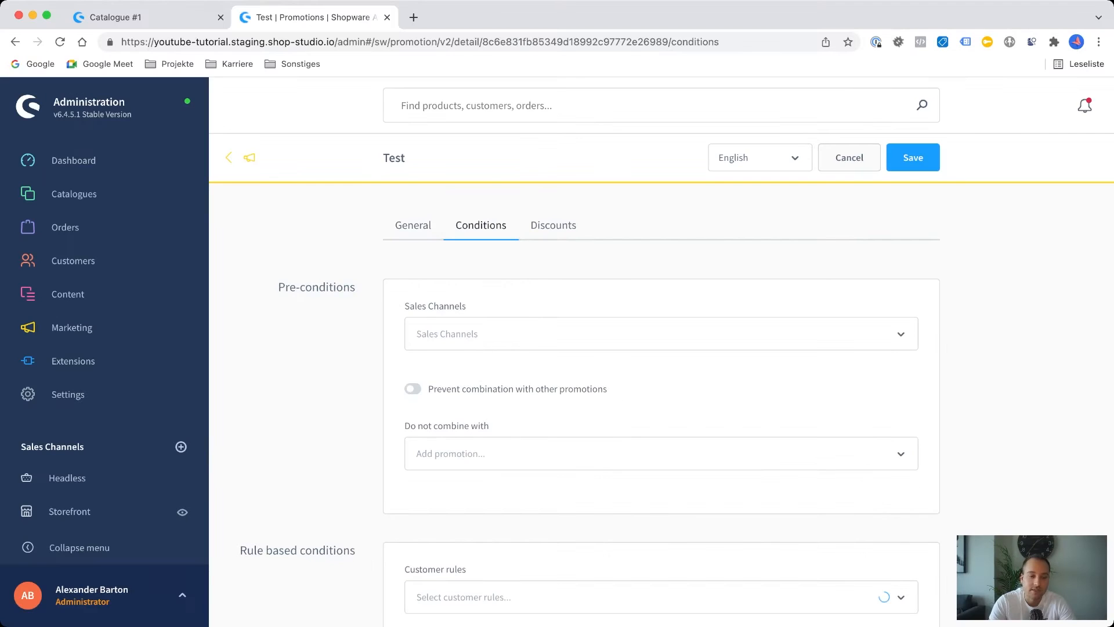
scroll(662, 400, "down", 1)
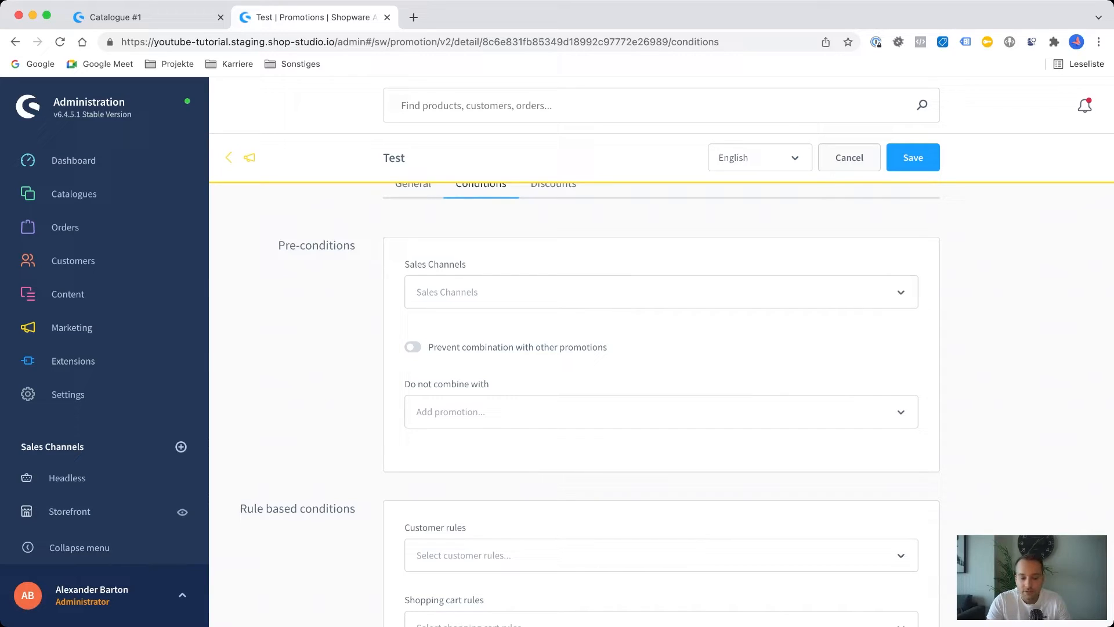
scroll(661, 458, "down", 2)
left_click(662, 457)
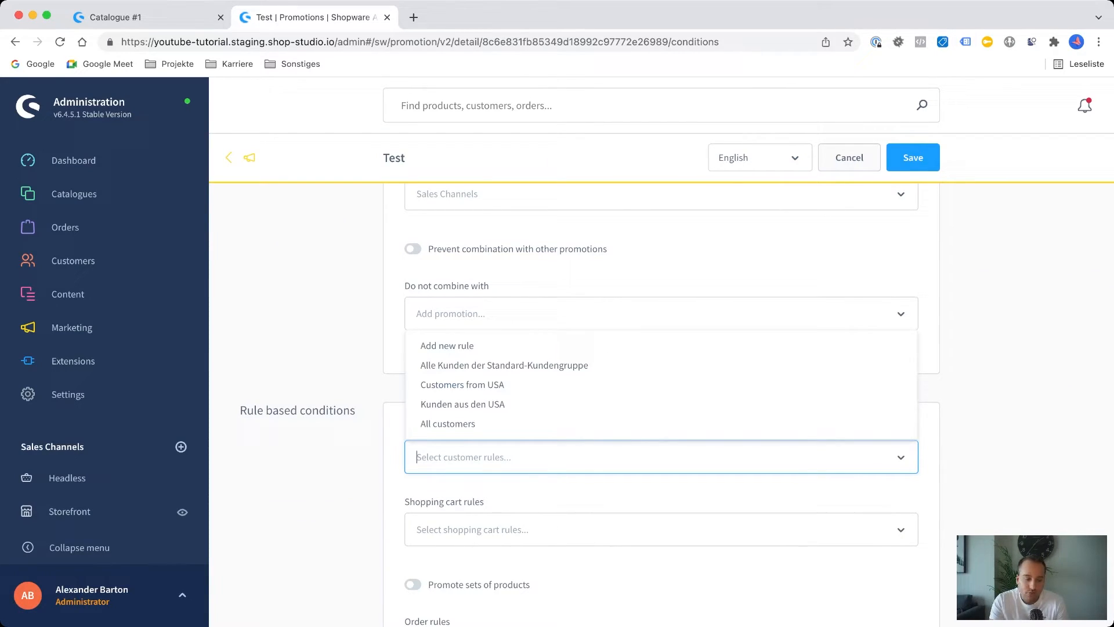
key("Escape")
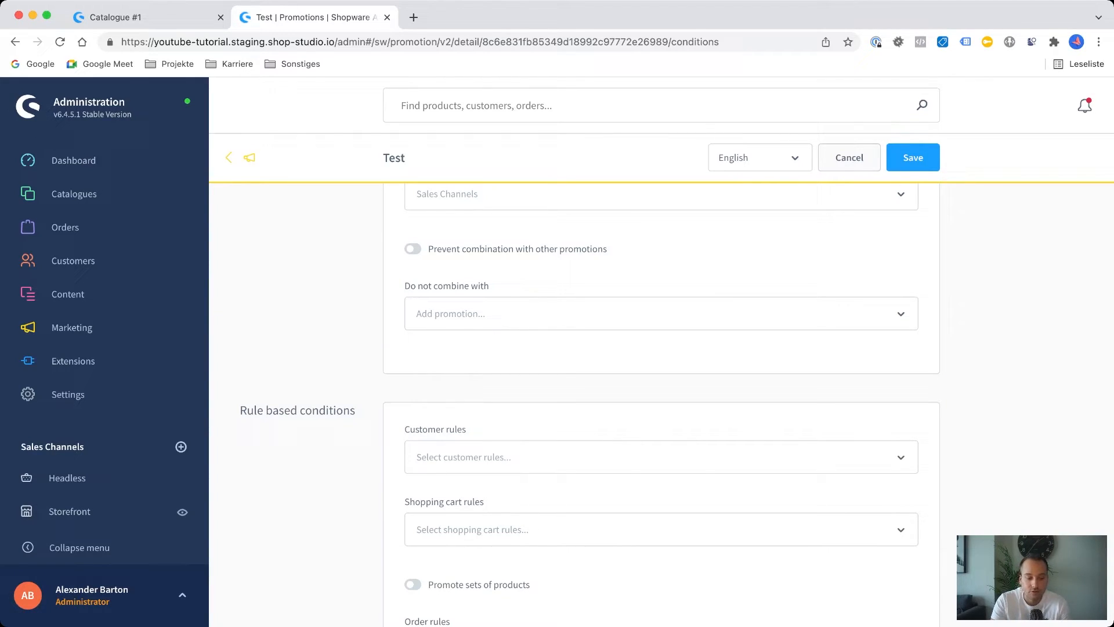
scroll(662, 406, "down", 5)
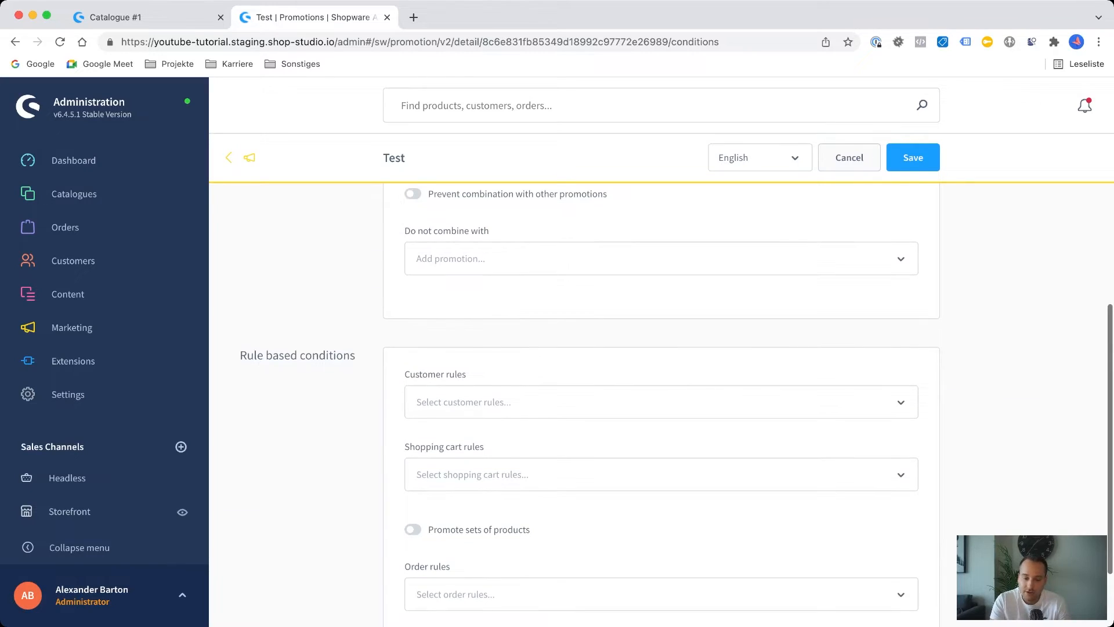
scroll(661, 406, "up", 10)
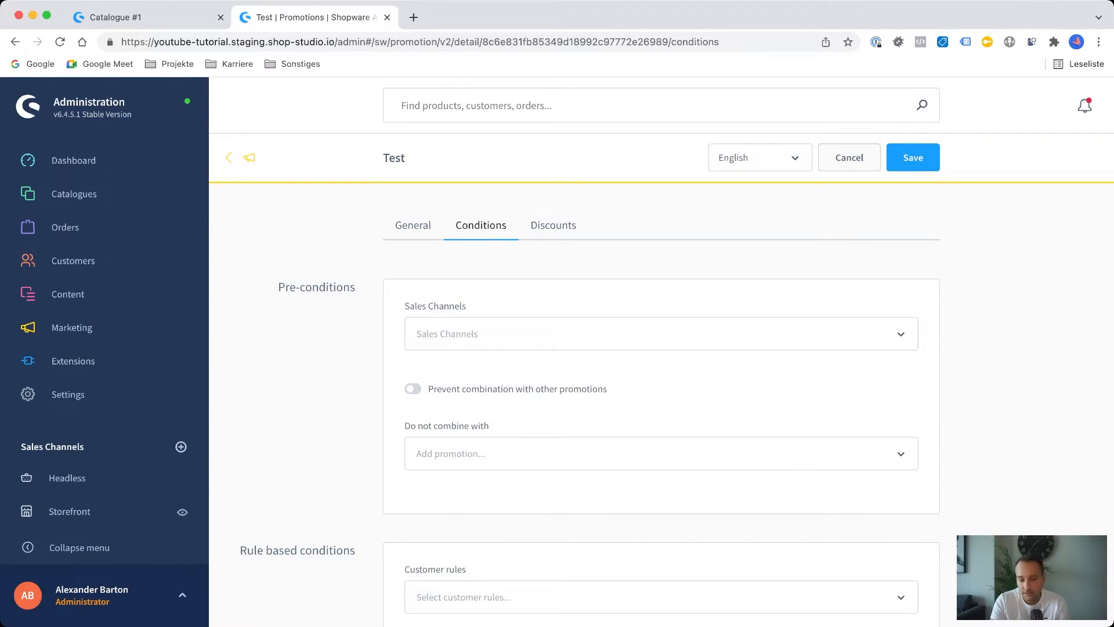
Add a discount to the Test promotion and keep it applied to the cart.
left_click(553, 226)
left_click(662, 314)
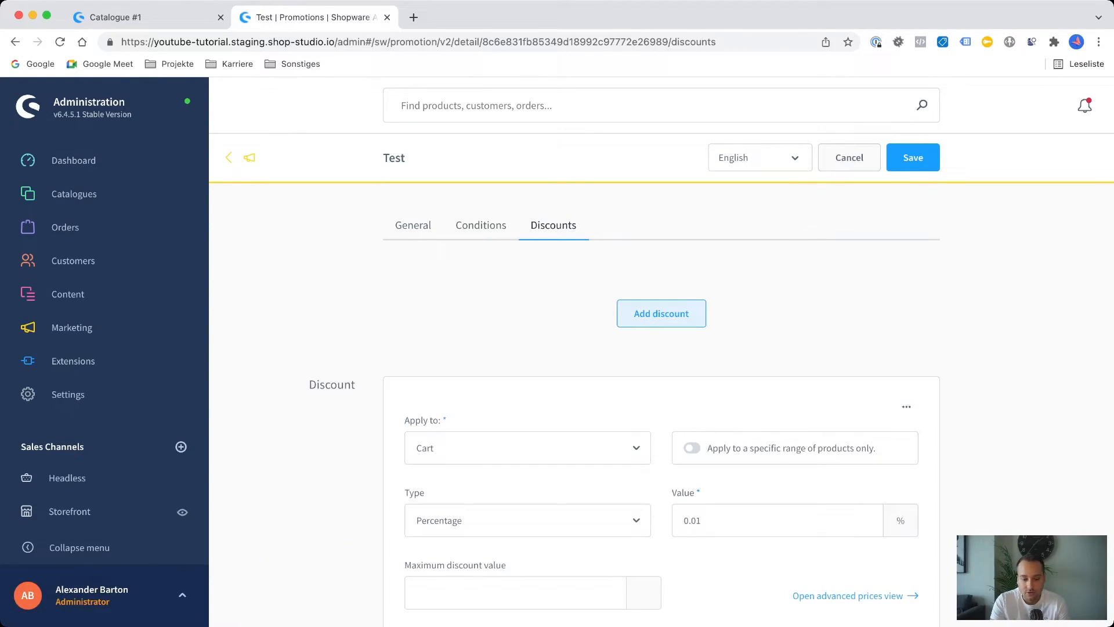
scroll(661, 406, "down", 2)
scroll(661, 406, "down", 1)
left_click(528, 365)
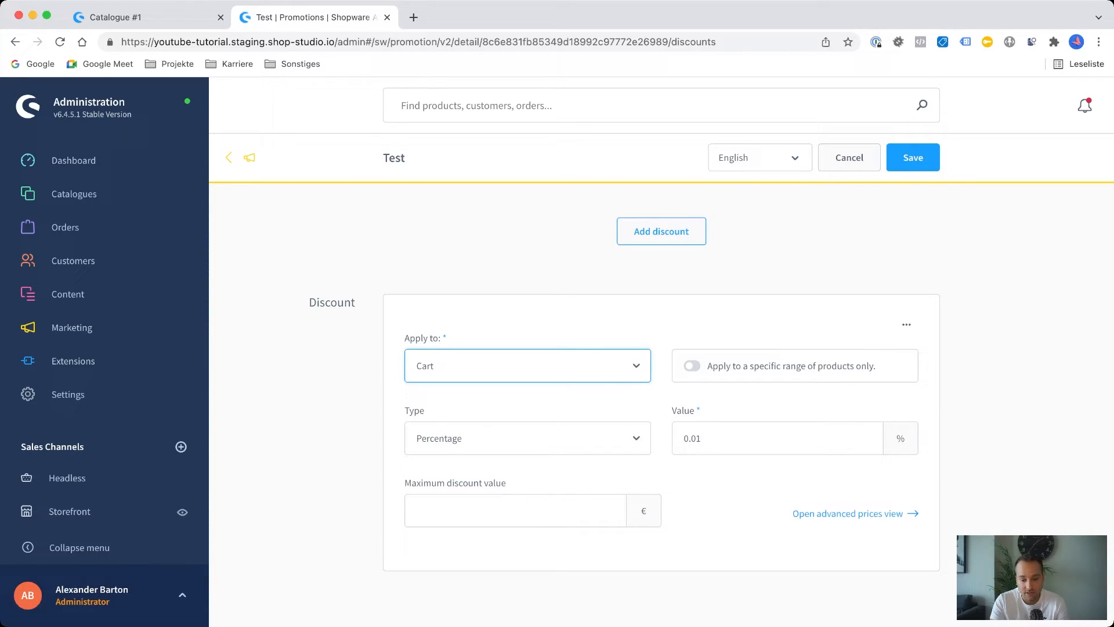
View the discount's advanced prices per currency, close them and return to the start of the discount settings.
left_click(855, 514)
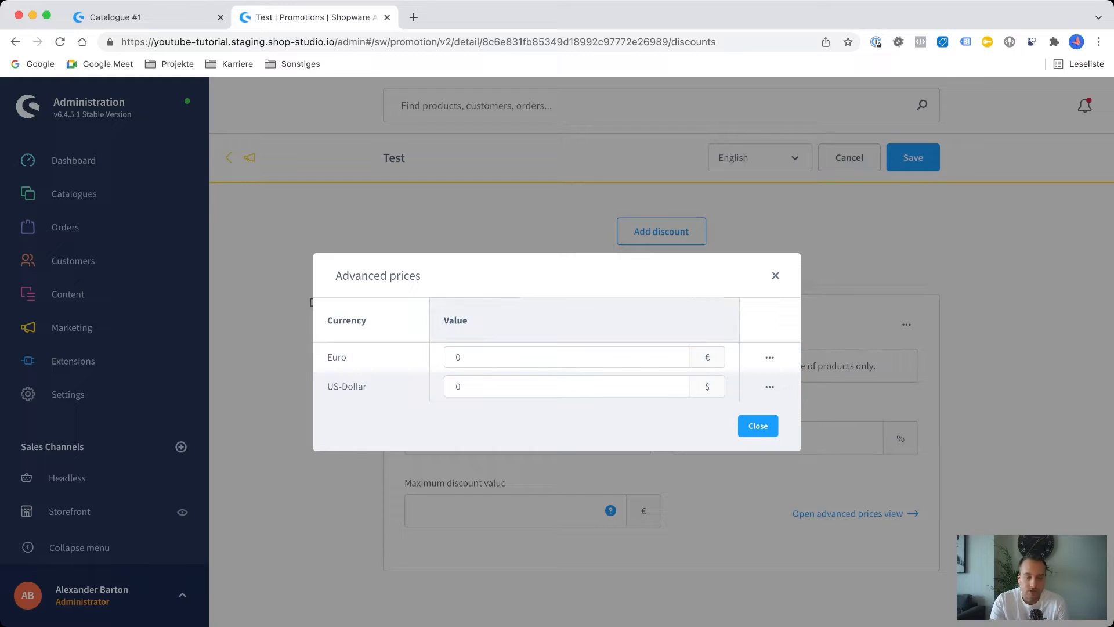
left_click(776, 276)
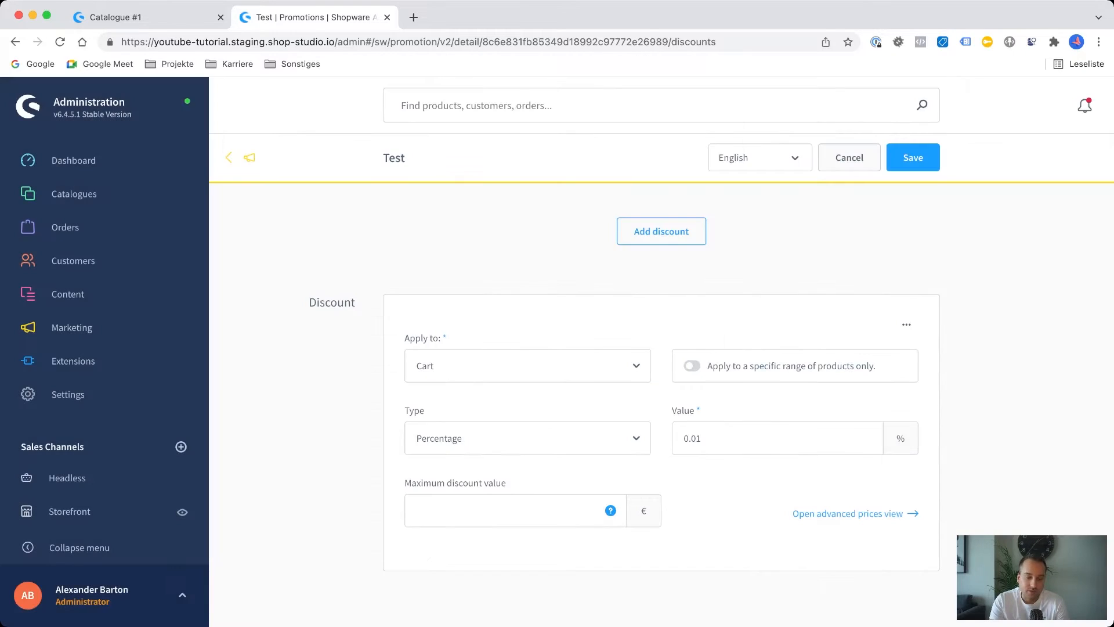
scroll(661, 406, "up", 3)
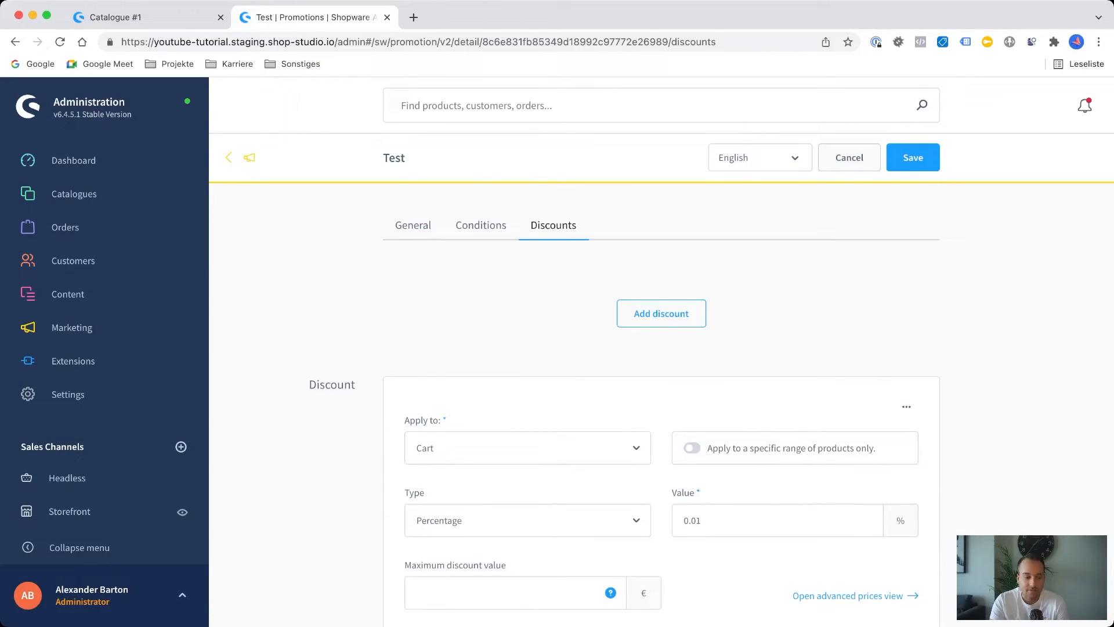
mouse_move(72, 328)
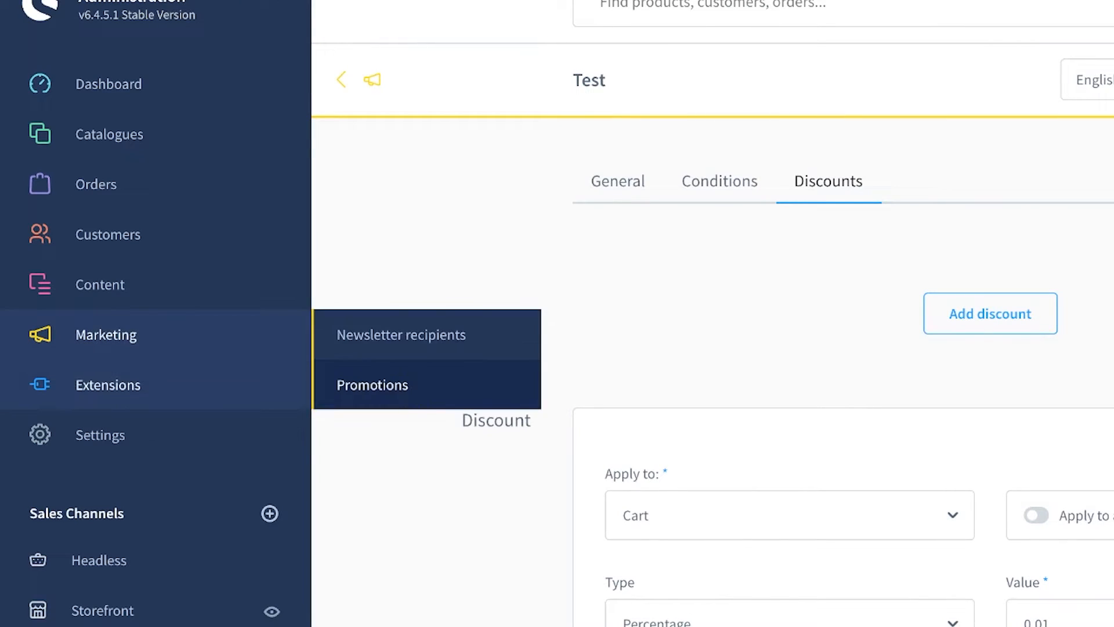
Open the extension store and look through the apps listed under My extensions.
mouse_move(108, 385)
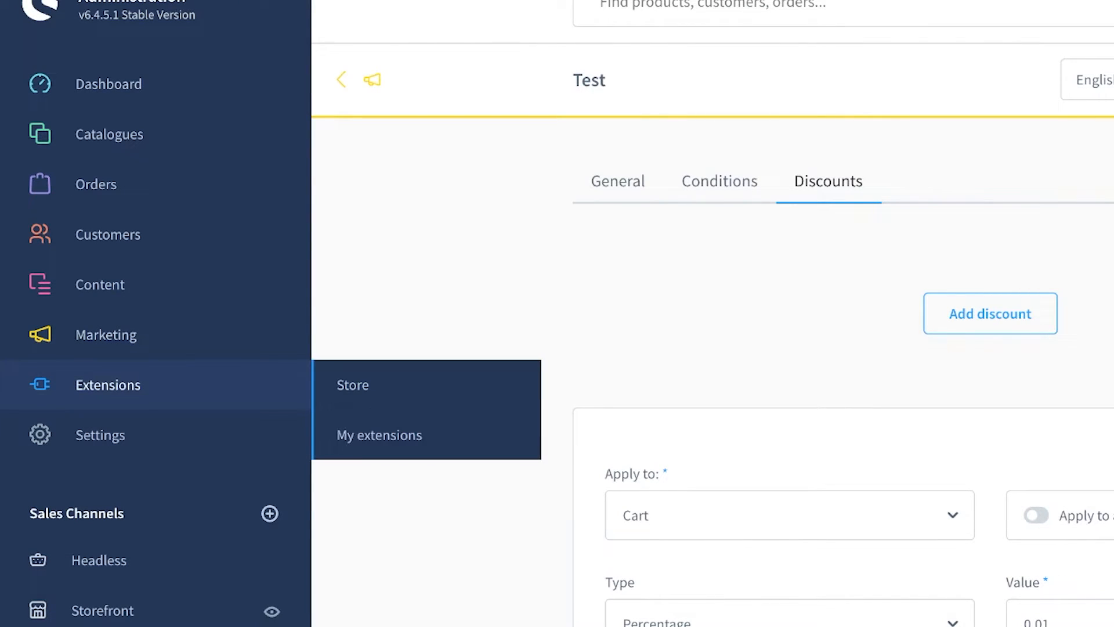
left_click(353, 385)
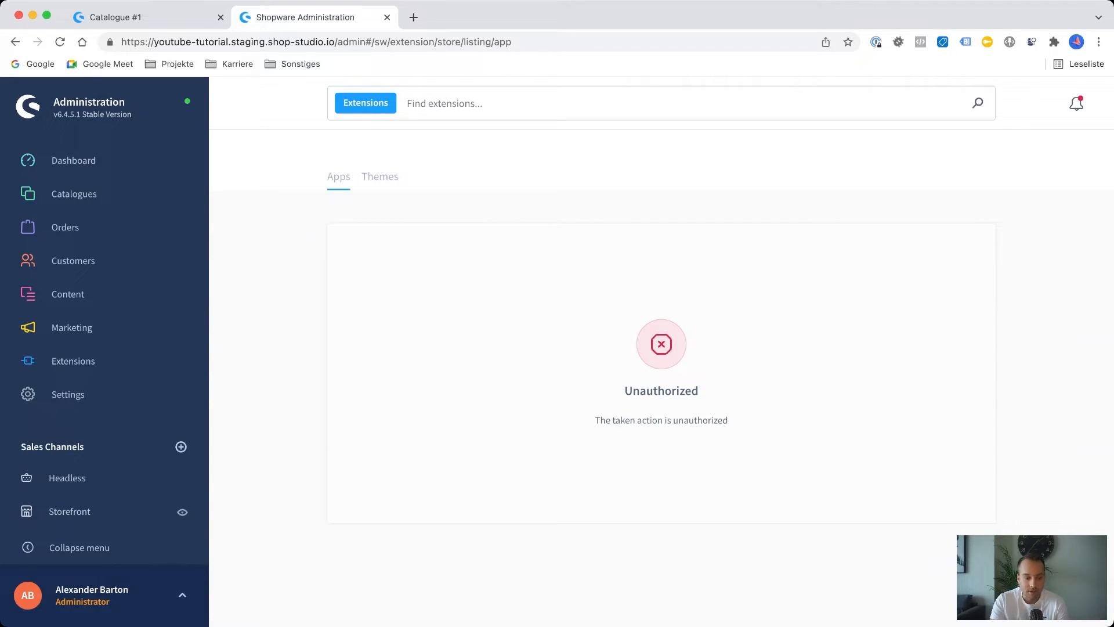
mouse_move(73, 361)
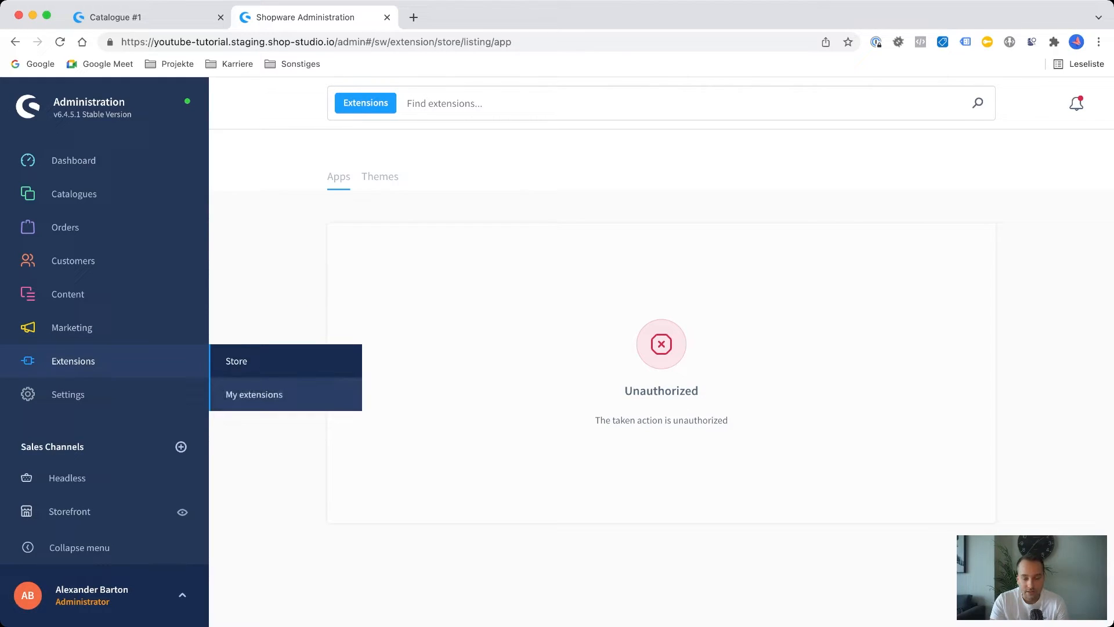
left_click(254, 394)
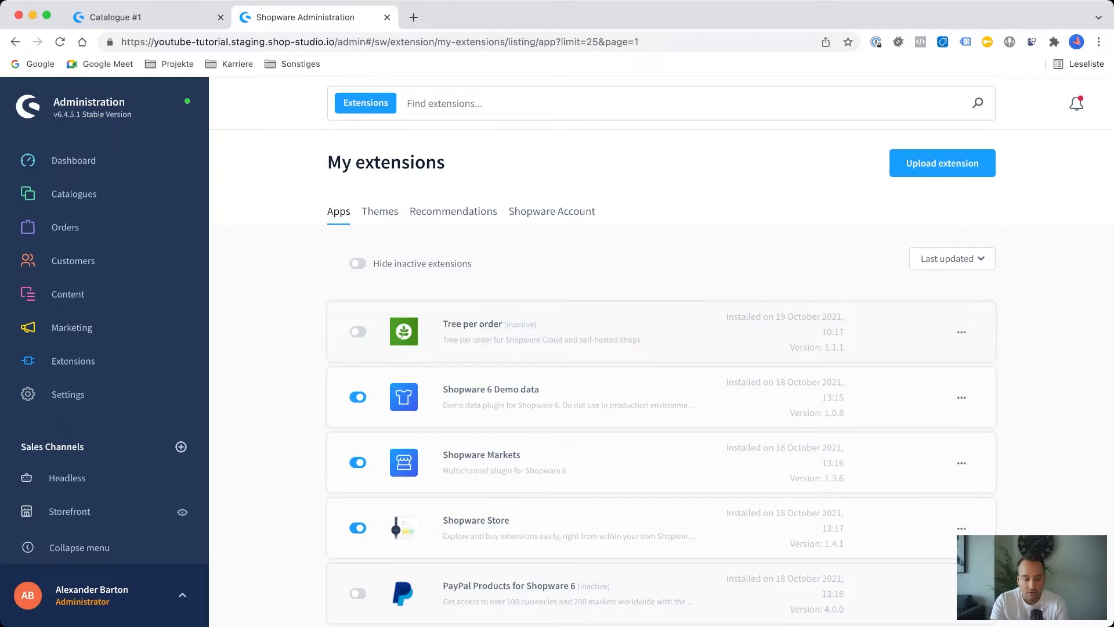
scroll(661, 359, "down", 1)
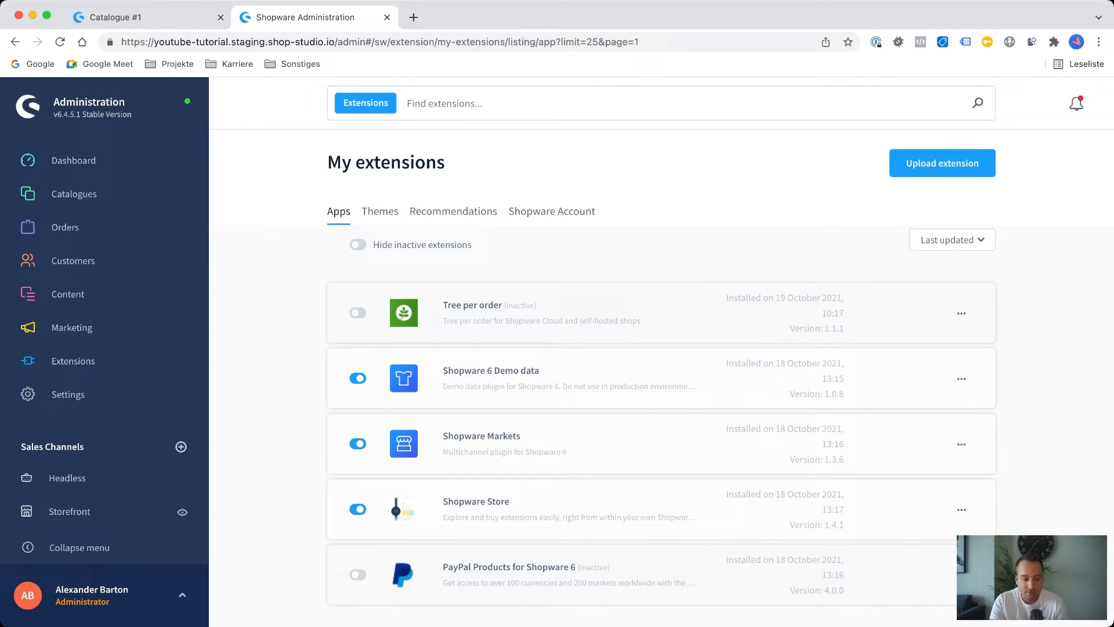
View the themes, recommendations and connected Shopware account sections of My extensions.
left_click(380, 212)
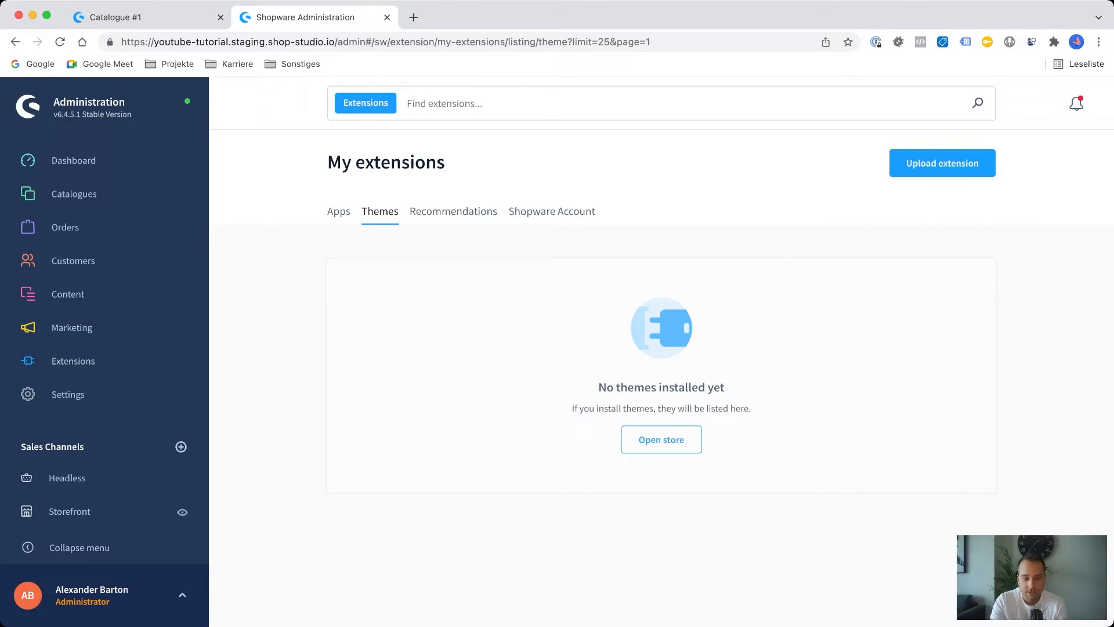
left_click(454, 211)
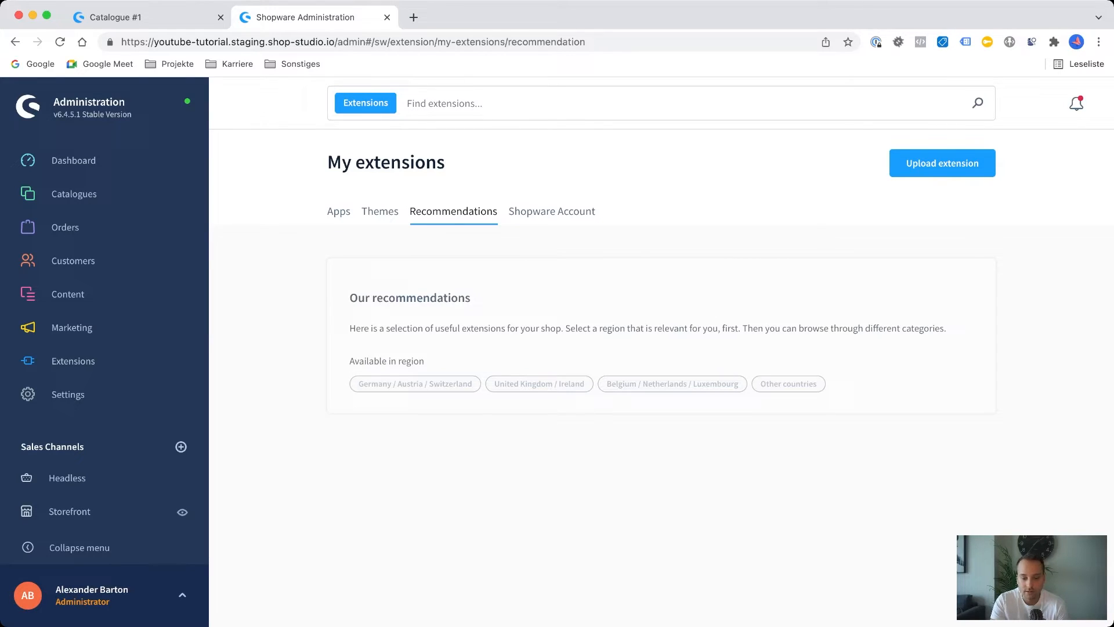
left_click(552, 211)
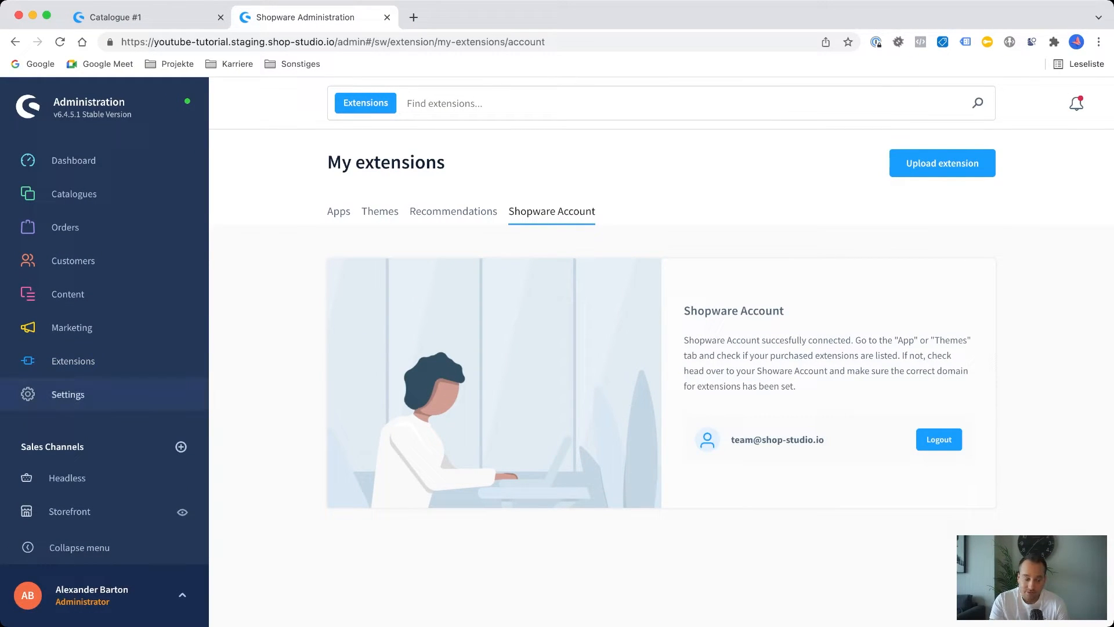
Look through the available shop settings in the settings overview.
left_click(68, 395)
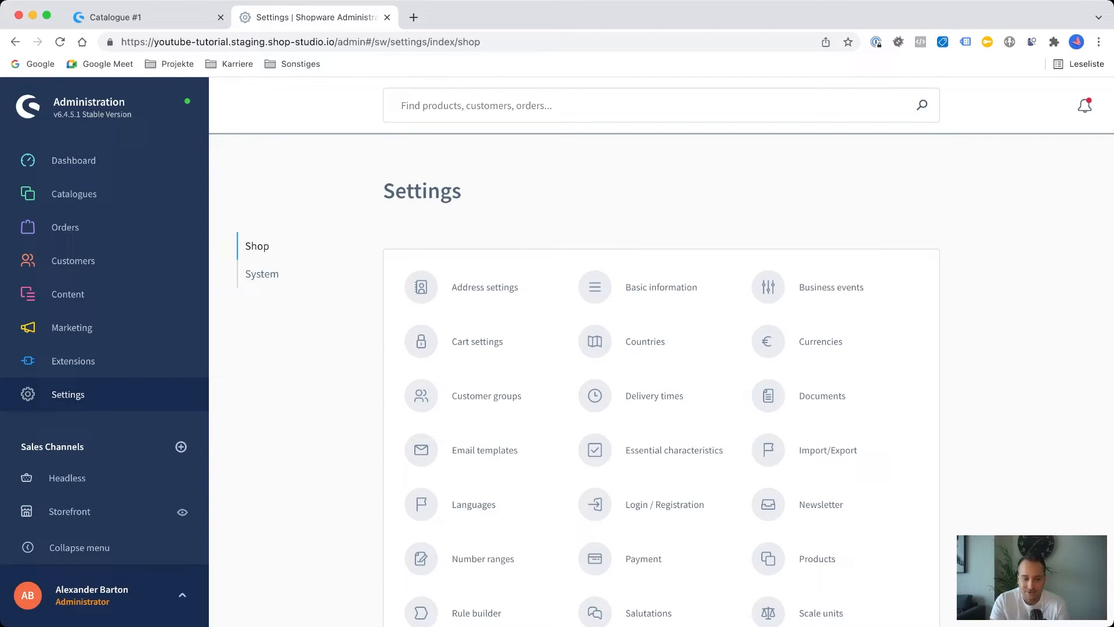
scroll(661, 389, "down", 5)
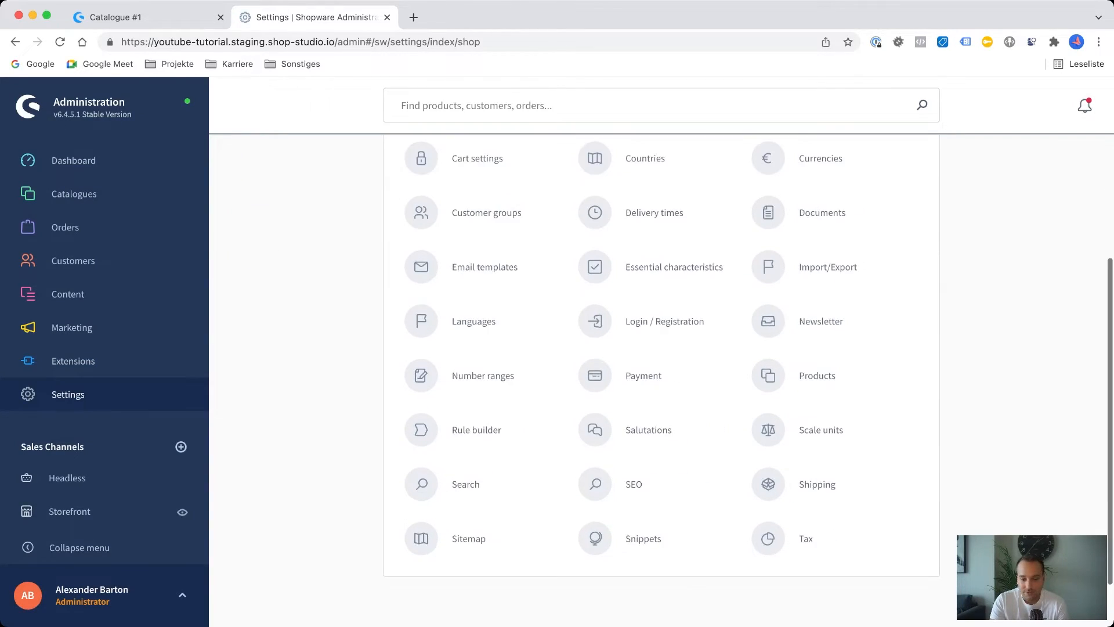
scroll(661, 388, "up", 5)
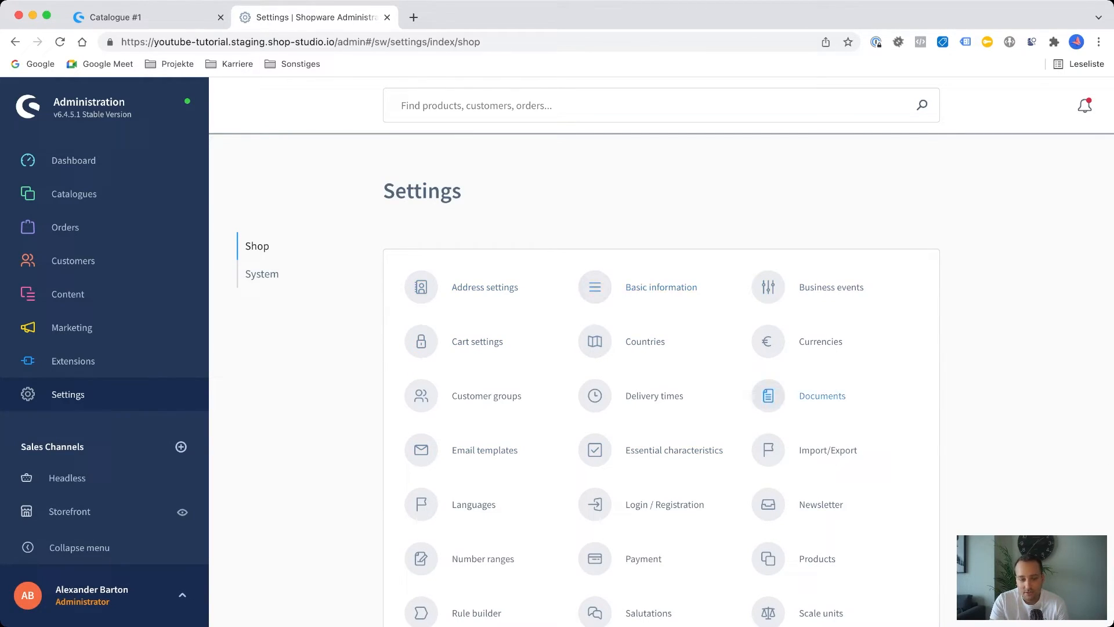
scroll(661, 383, "down", 3)
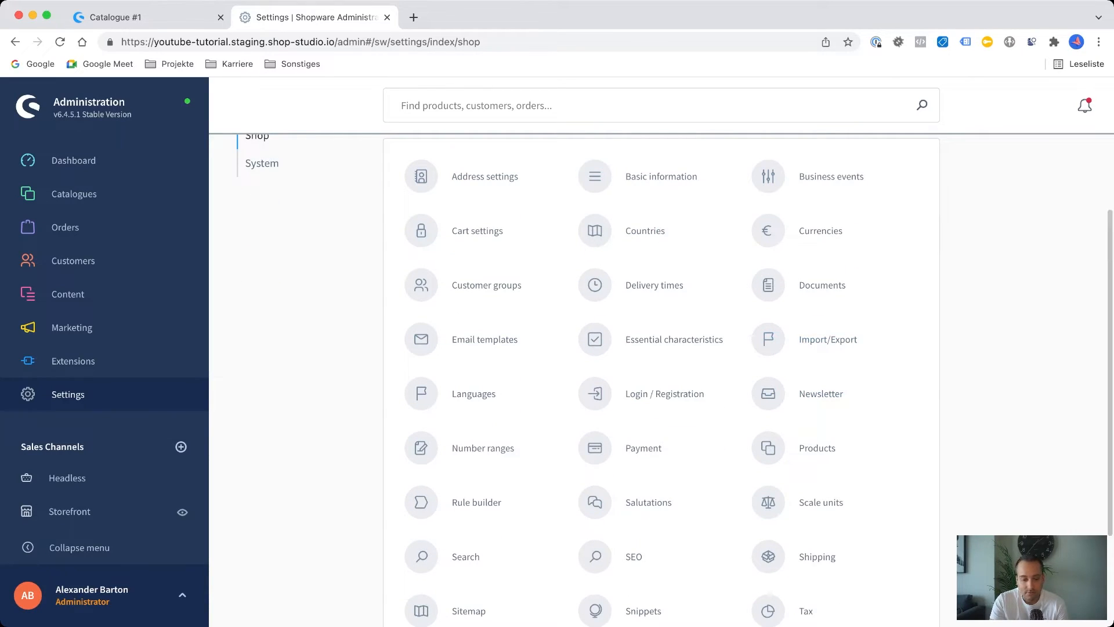
scroll(482, 441, "up", 2)
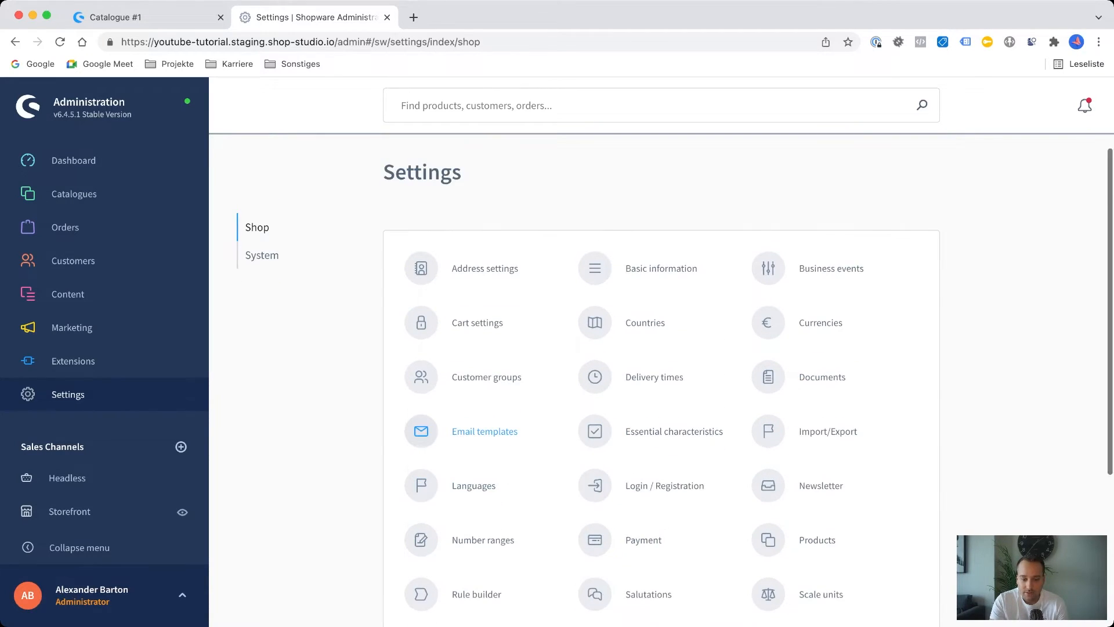
In the address settings, disable inheritance for the Storefront sales channel, turn off putting the postal code in front of the city name, and save.
left_click(484, 268)
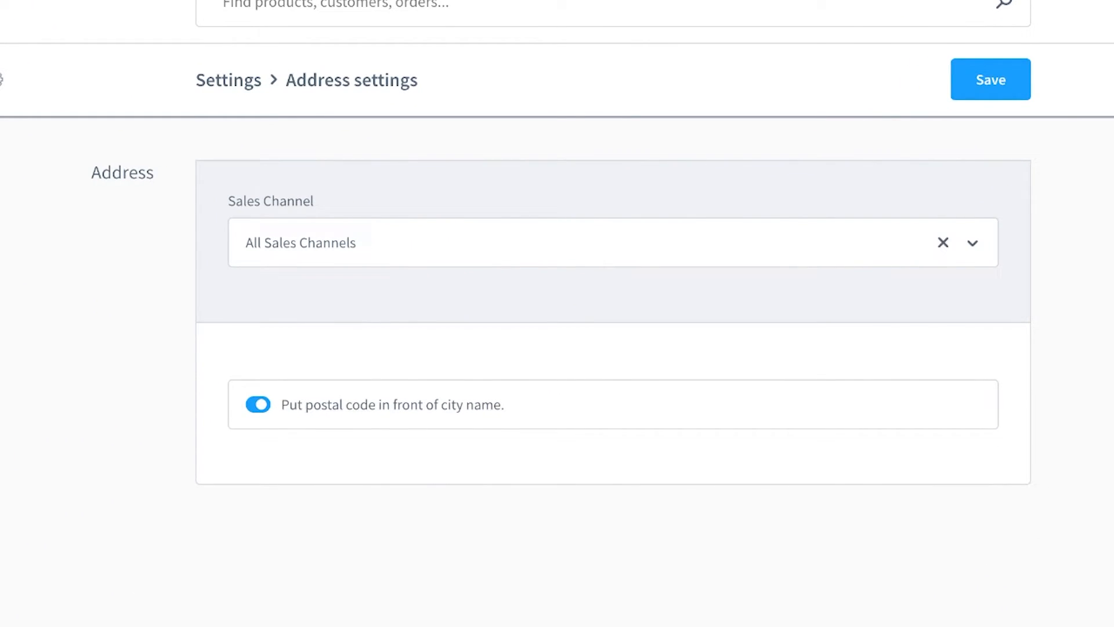
left_click(613, 242)
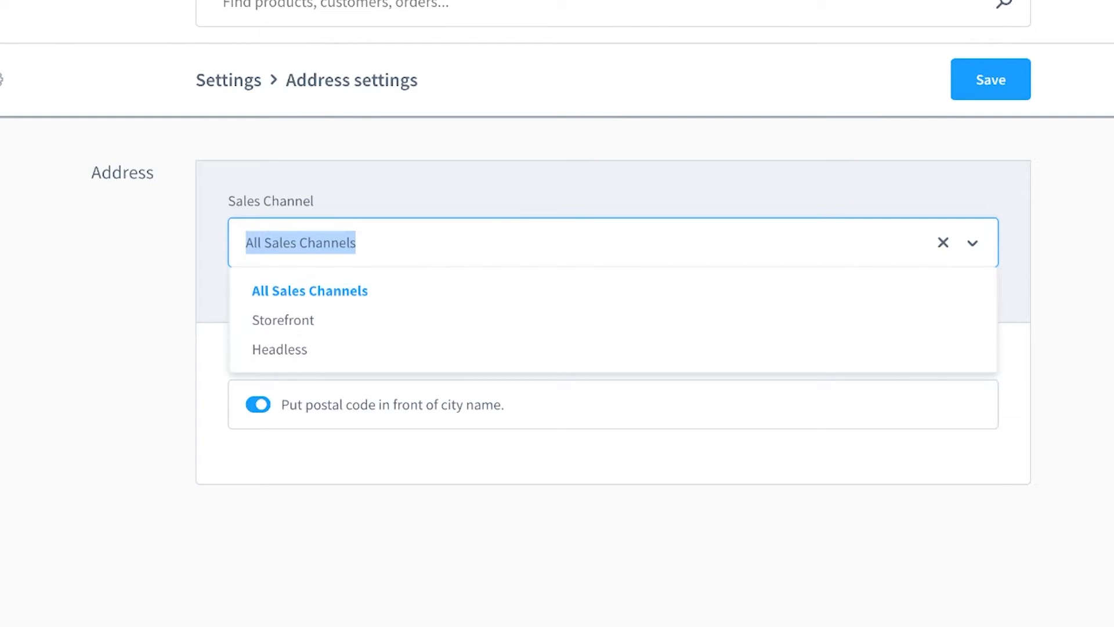
left_click(283, 320)
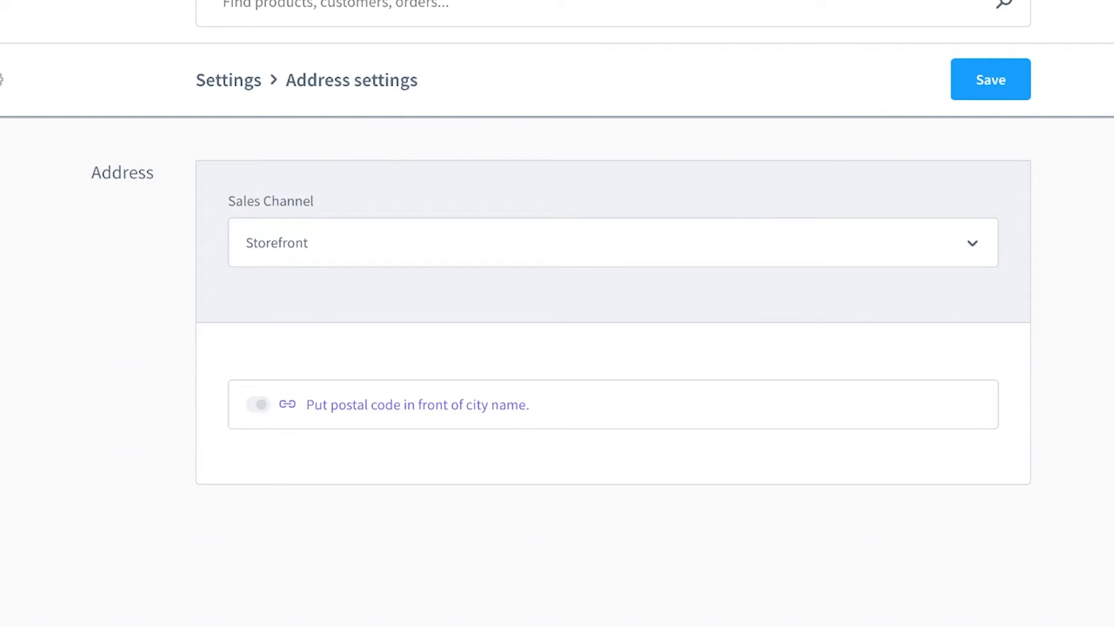
left_click(288, 404)
left_click(259, 405)
left_click(991, 79)
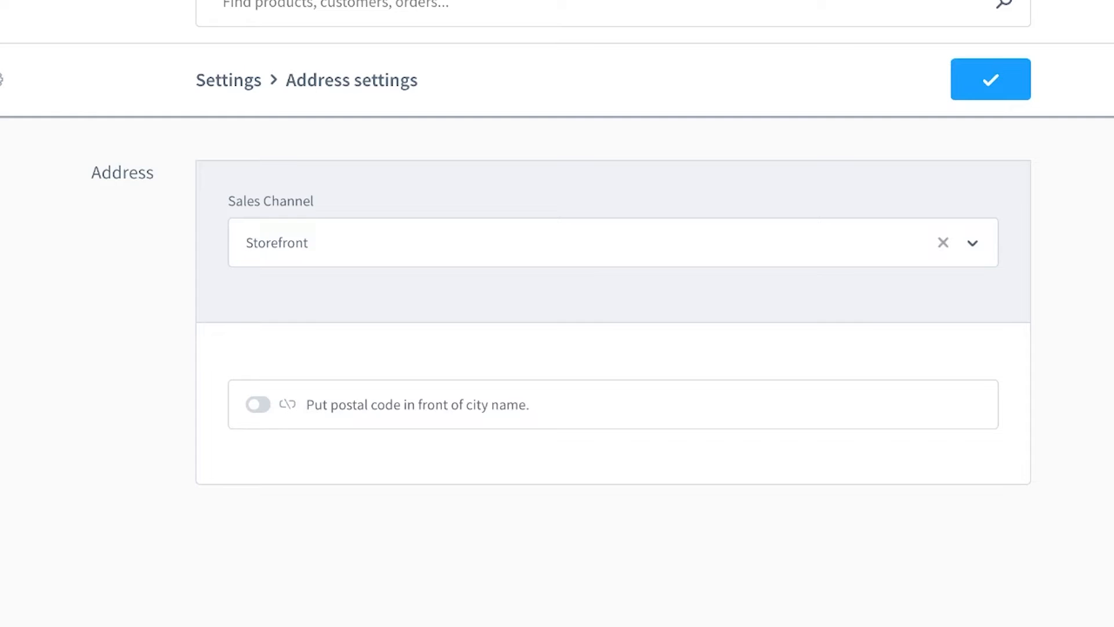
Check the address setting for All Sales Channels, restore the inherited postal code option for Storefront and save.
left_click(614, 243)
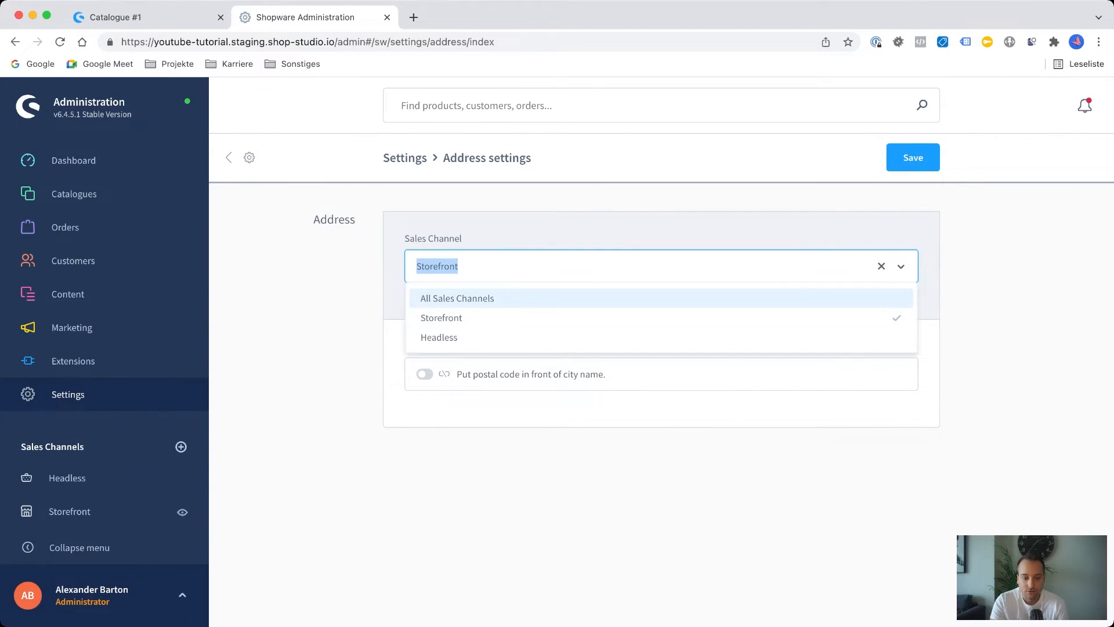
left_click(458, 298)
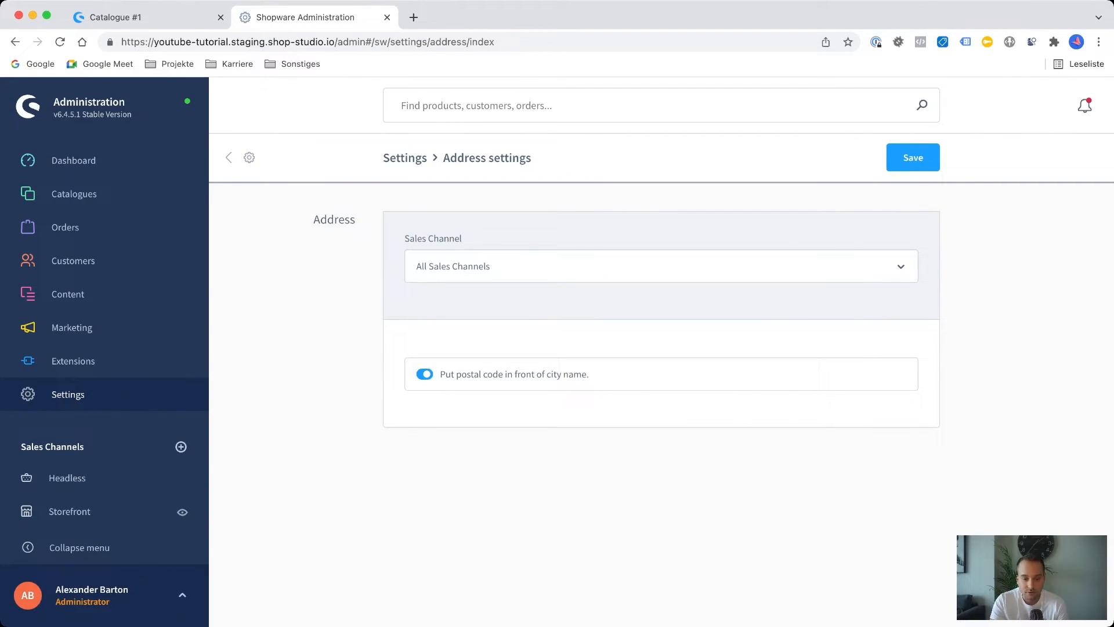
left_click(662, 267)
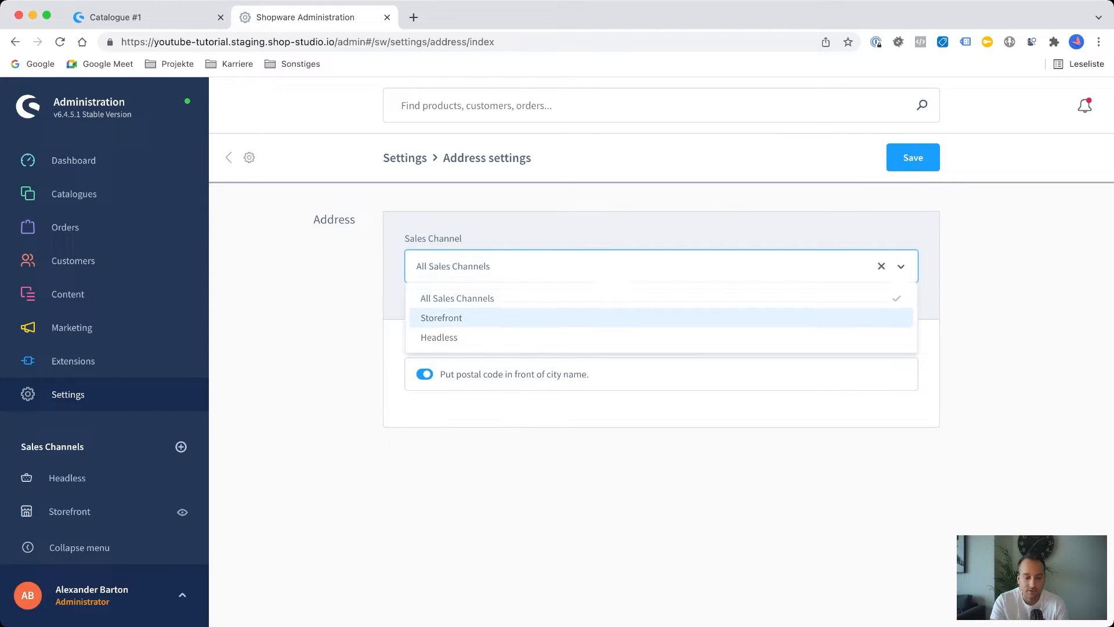
left_click(441, 318)
left_click(424, 374)
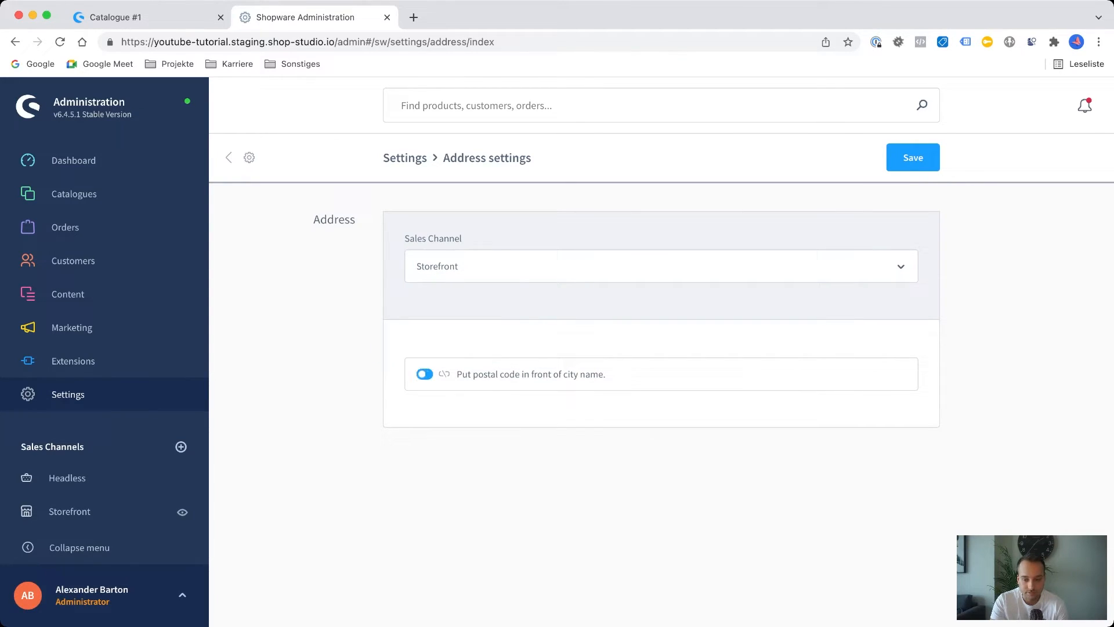
left_click(444, 373)
key("super+s")
Look through the Login / Registration settings down to the customer scope section.
left_click(68, 394)
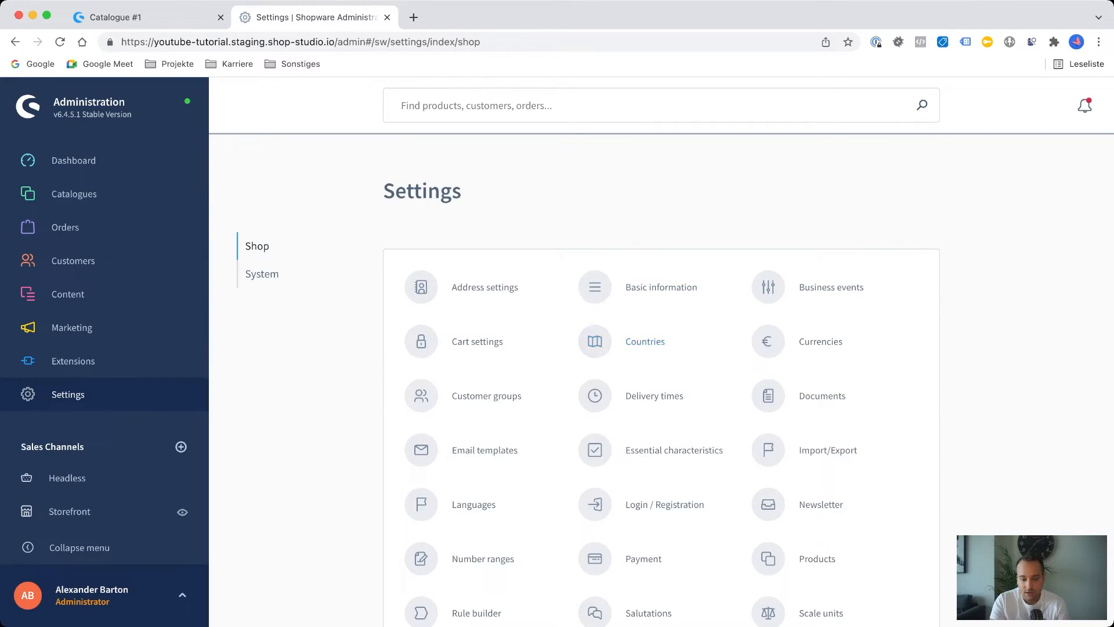
scroll(644, 342, "down", 3)
left_click(664, 398)
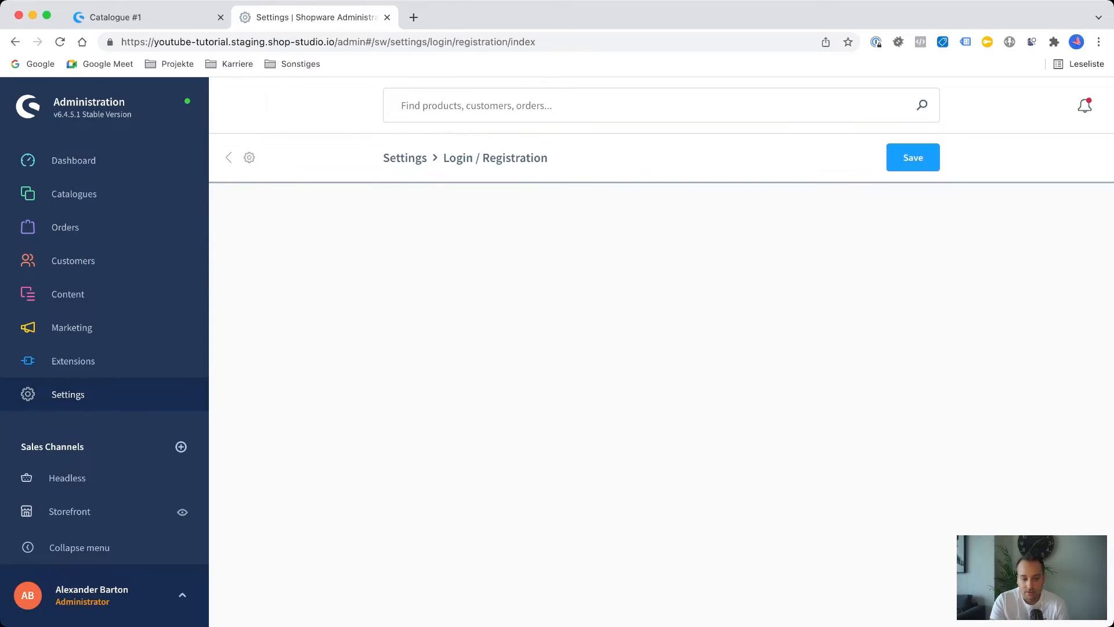
scroll(661, 407, "down", 3)
scroll(661, 407, "down", 15)
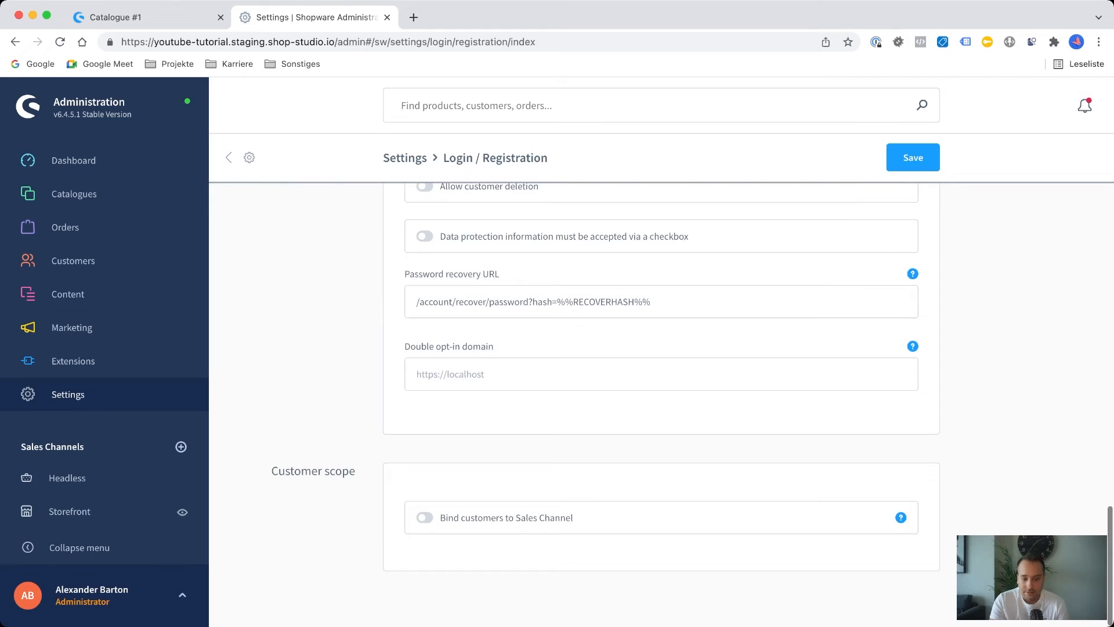
Return to the settings overview and view the list of rules in the Rule builder.
left_click(68, 395)
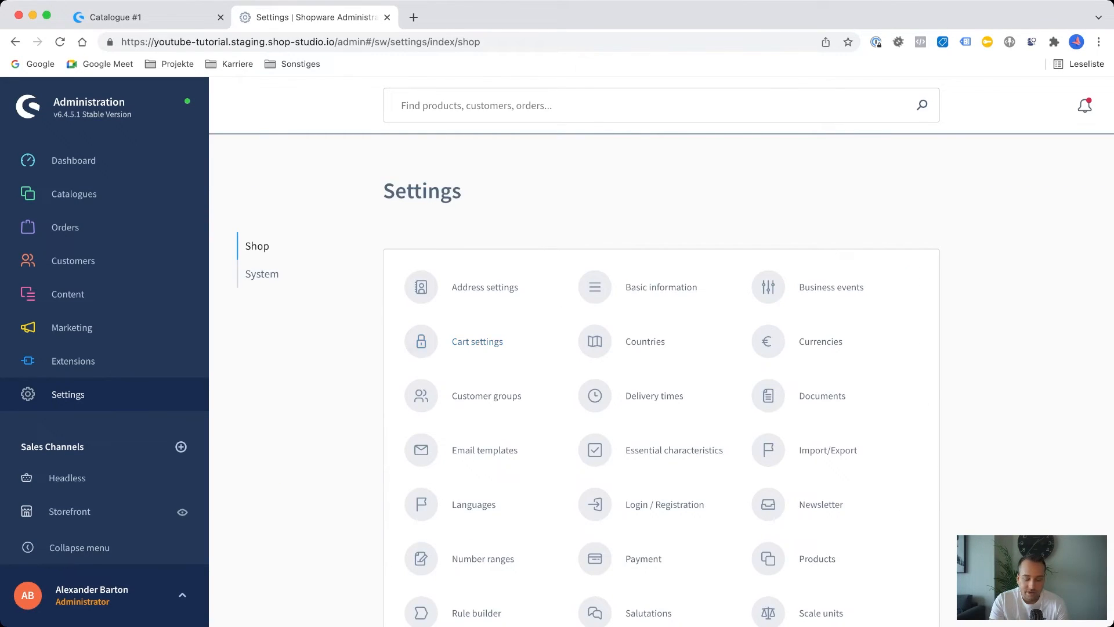
scroll(661, 377, "down", 5)
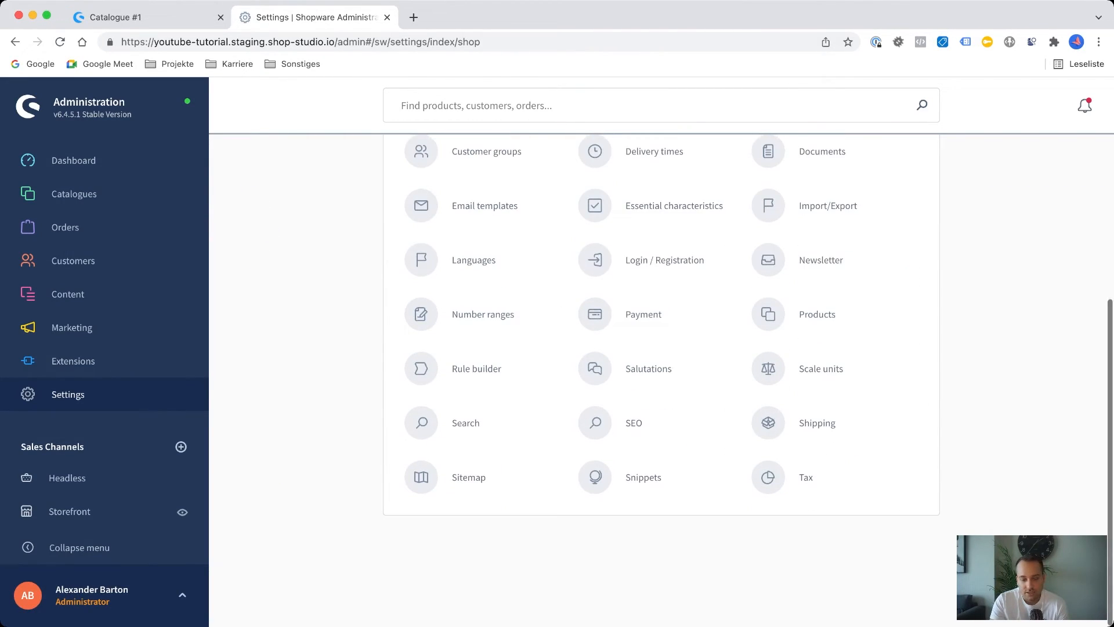
scroll(662, 377, "up", 5)
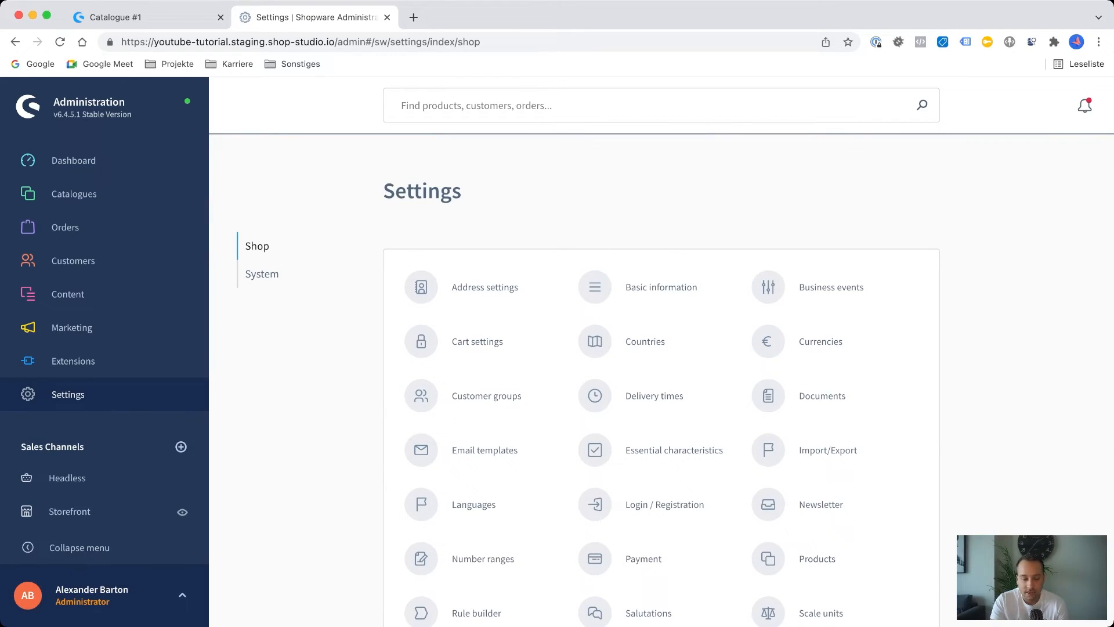
scroll(662, 377, "down", 4)
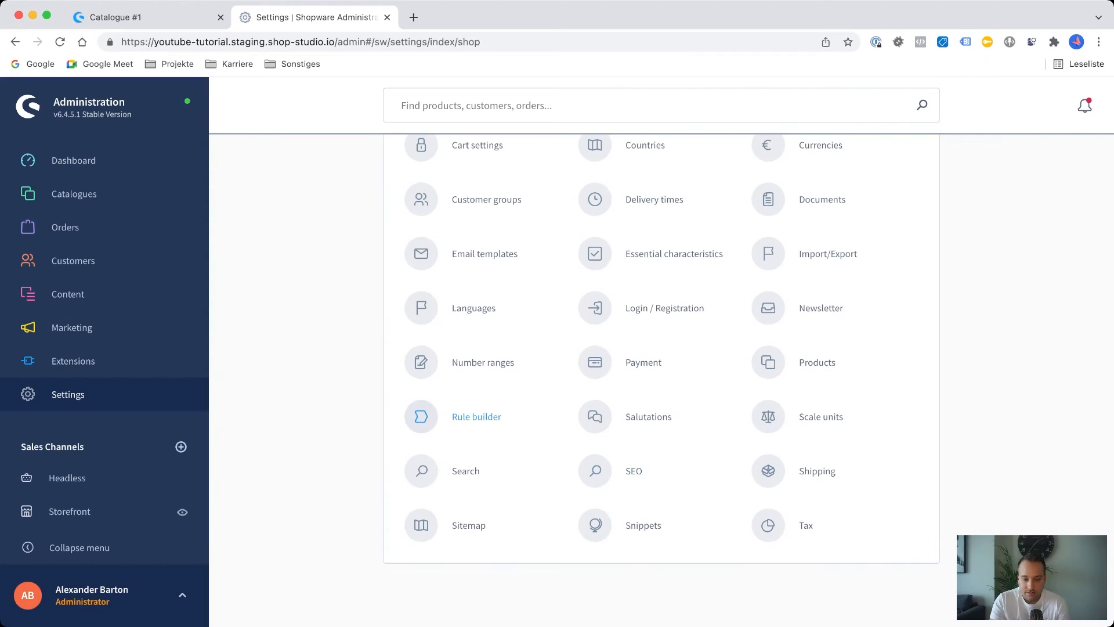
scroll(166, 320, "up", 1)
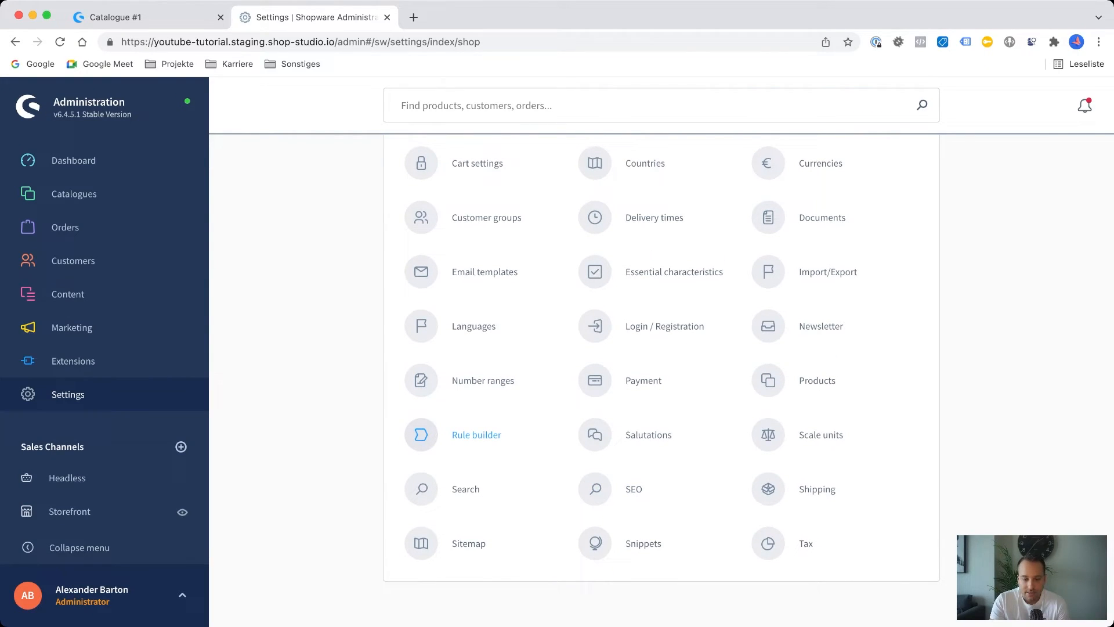
left_click(476, 435)
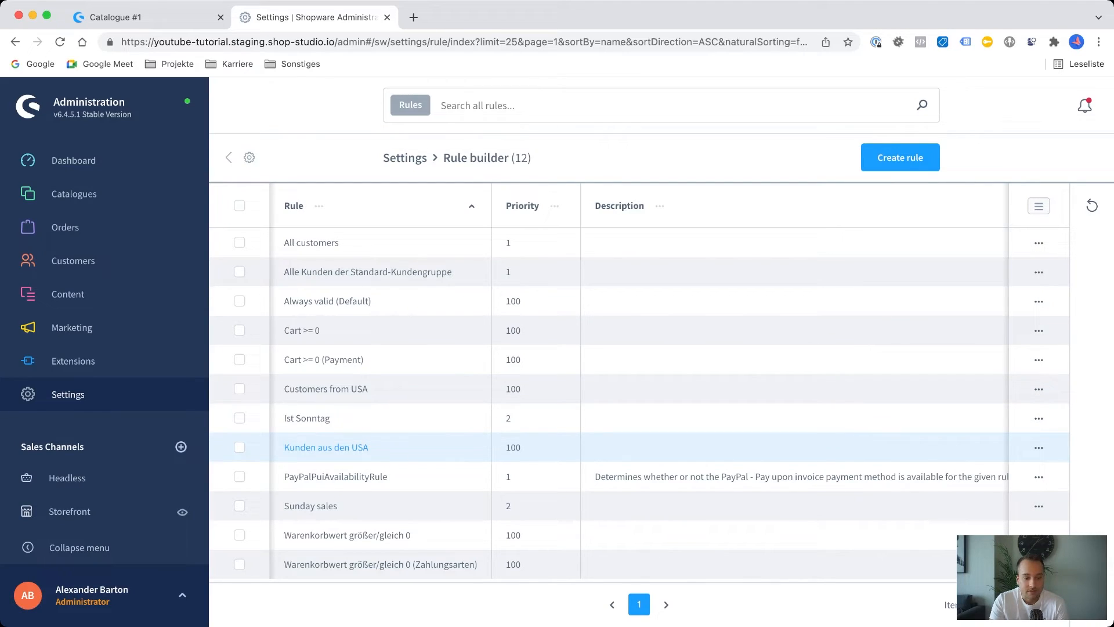
mouse_move(72, 327)
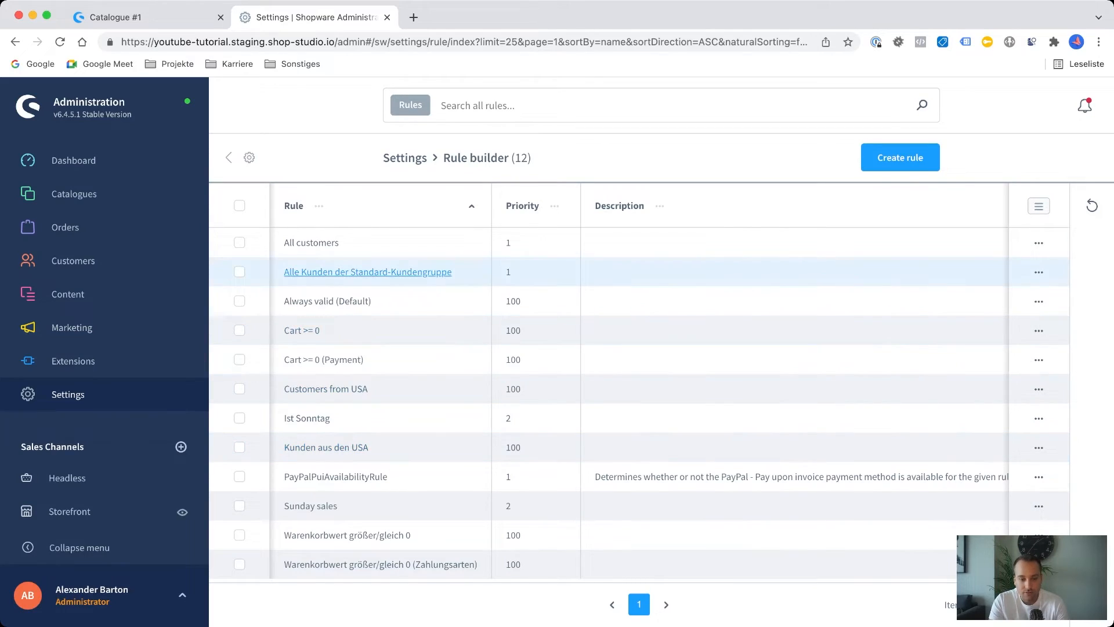
Try adding two OR condition containers to the "All customers" rule, discard the changes and return to the settings overview.
left_click(900, 157)
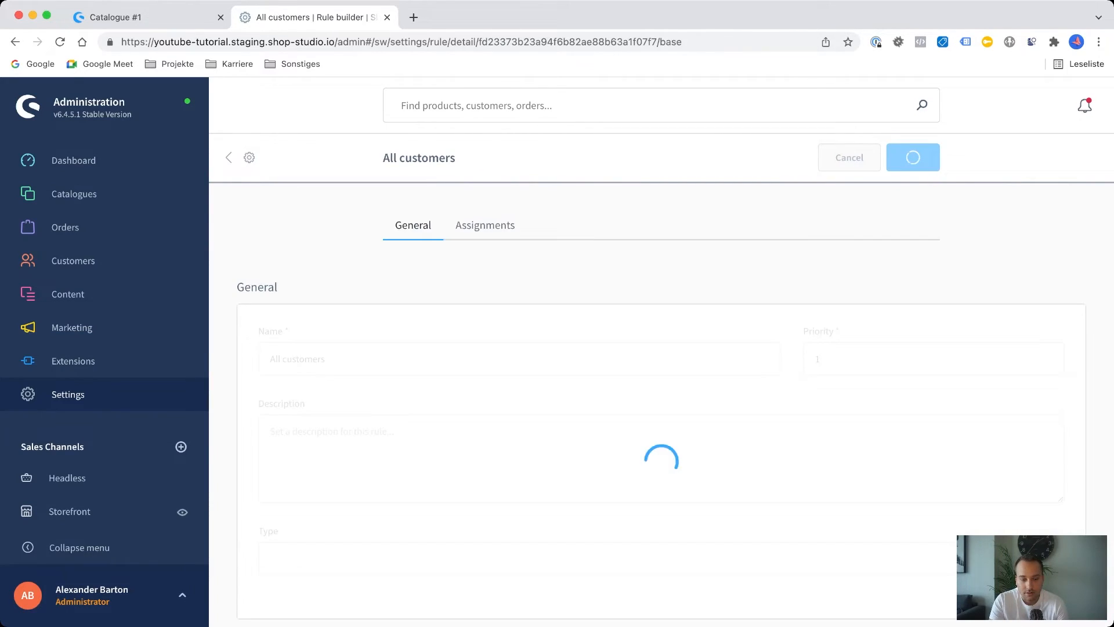
scroll(662, 377, "down", 3)
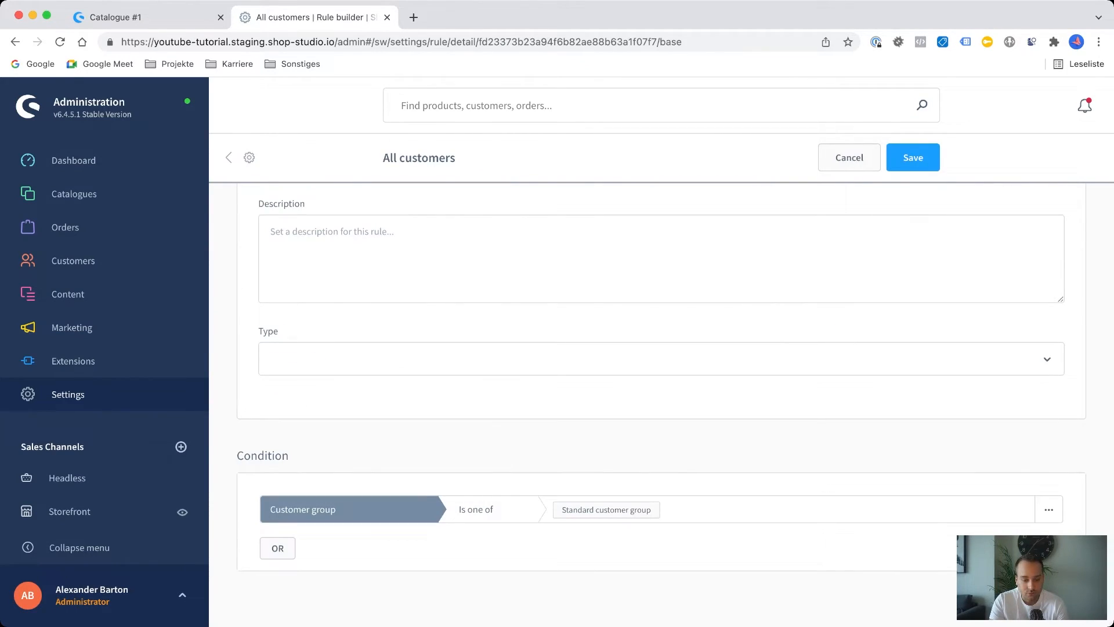
left_click(278, 548)
scroll(278, 547, "down", 4)
left_click(278, 548)
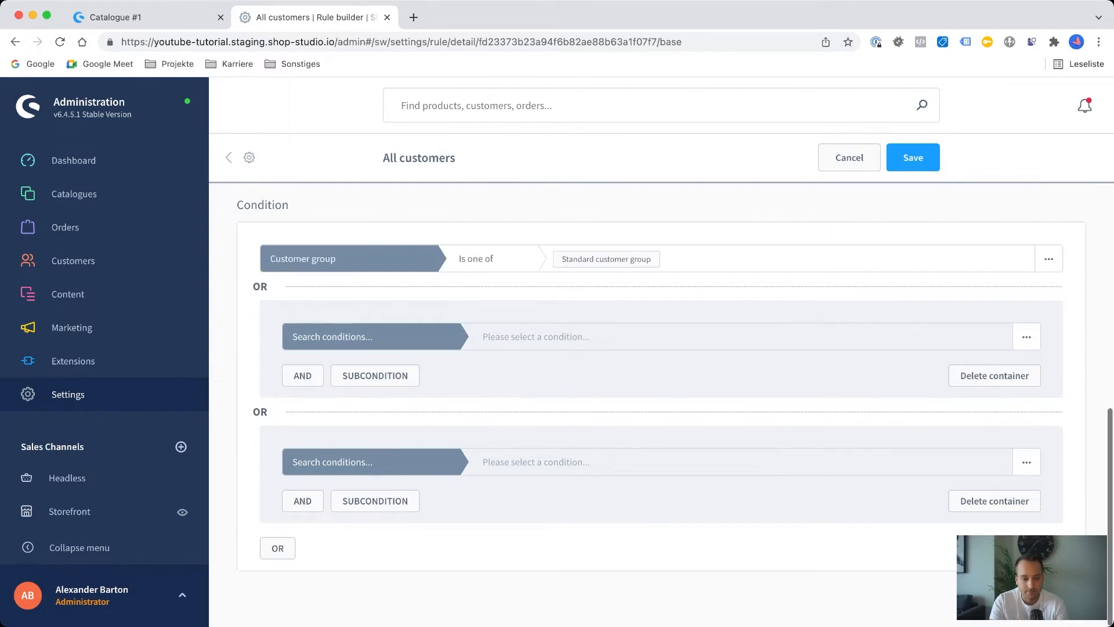
scroll(661, 378, "up", 10)
left_click(849, 157)
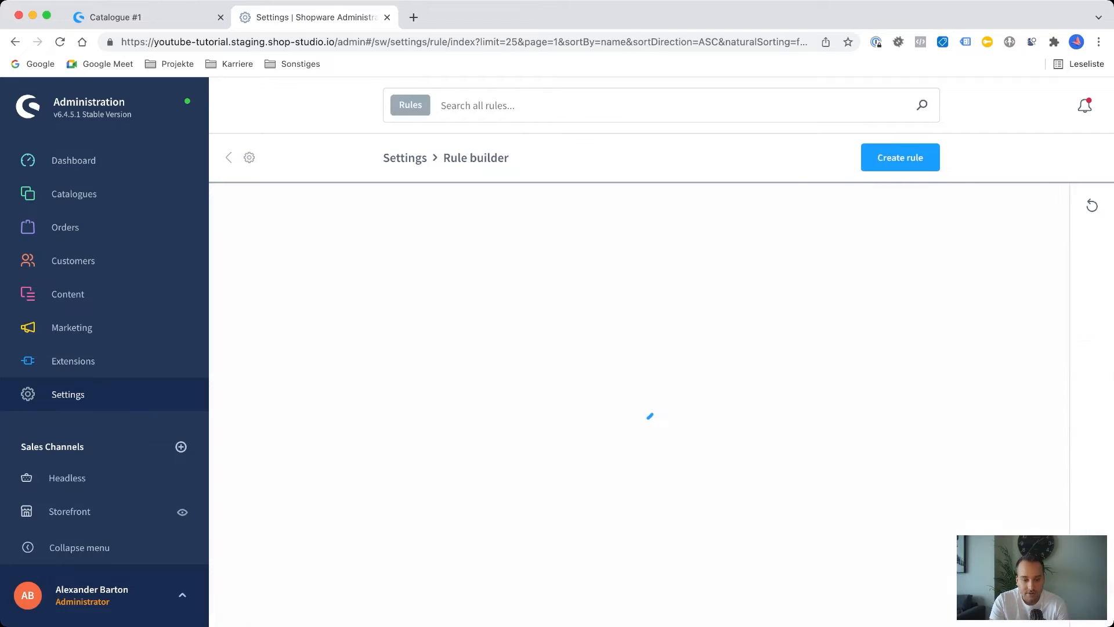
left_click(68, 394)
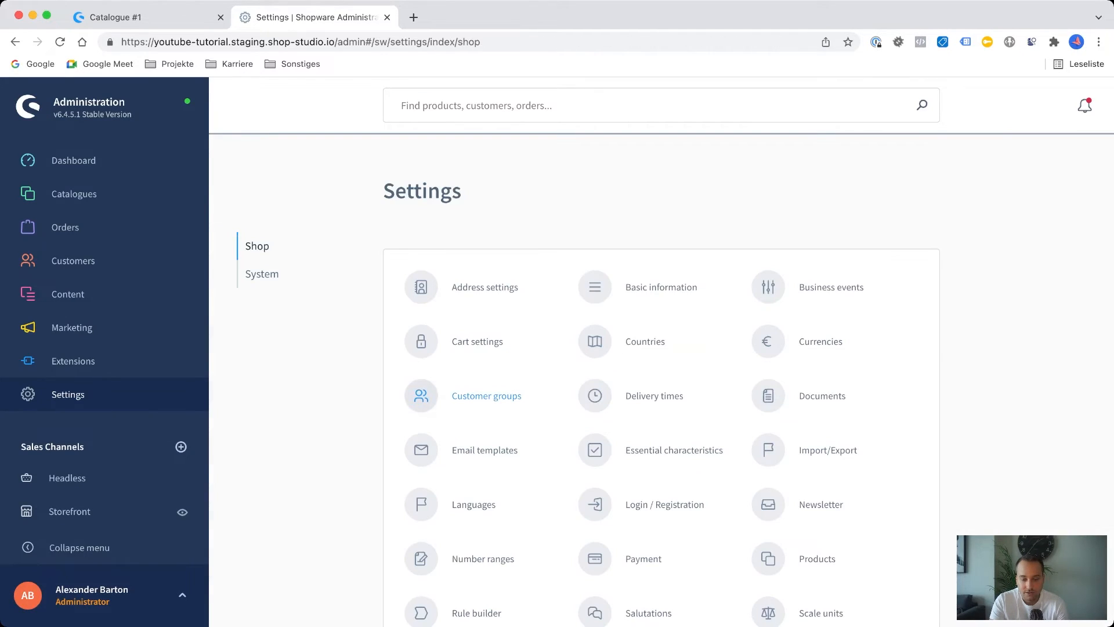
Open the Snippets settings and view the snippets of the BASE en-GB set.
scroll(487, 396, "down", 5)
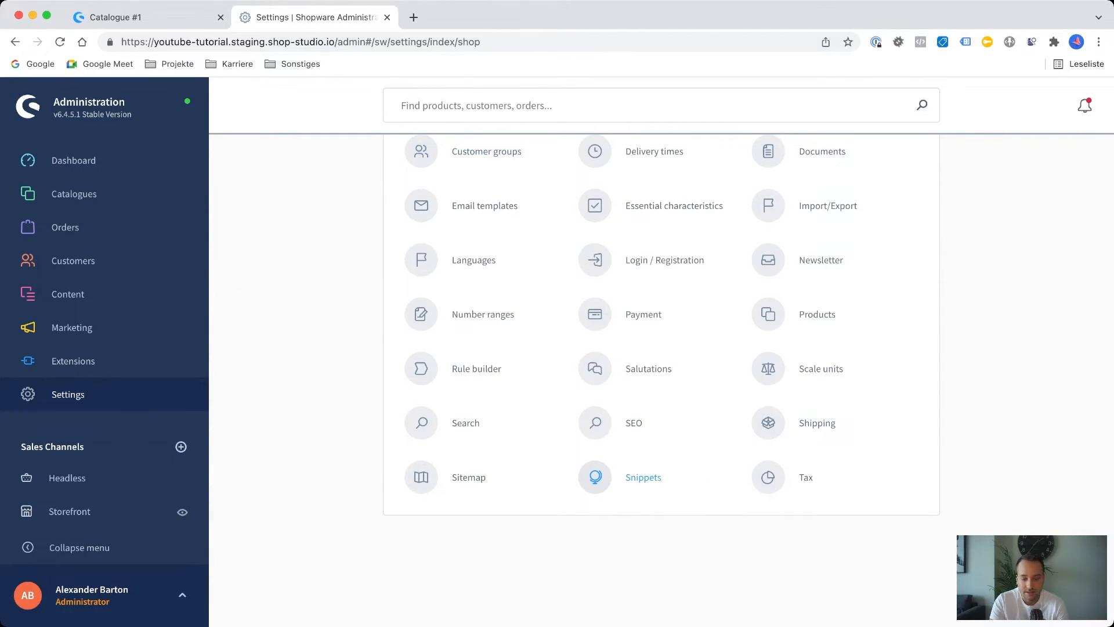
left_click(643, 477)
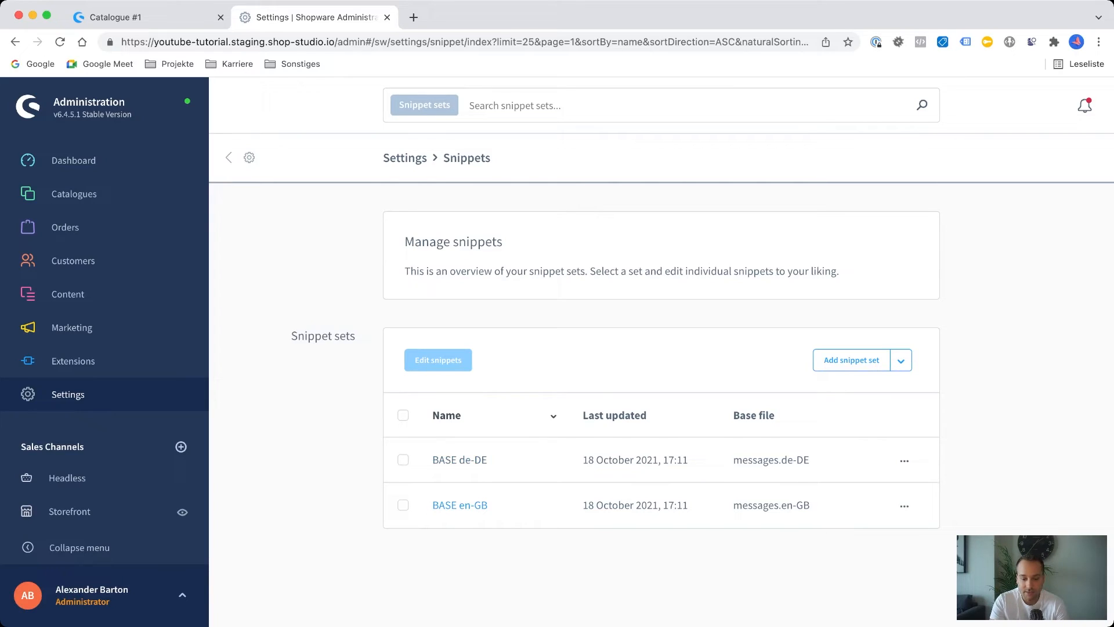
left_click(459, 505)
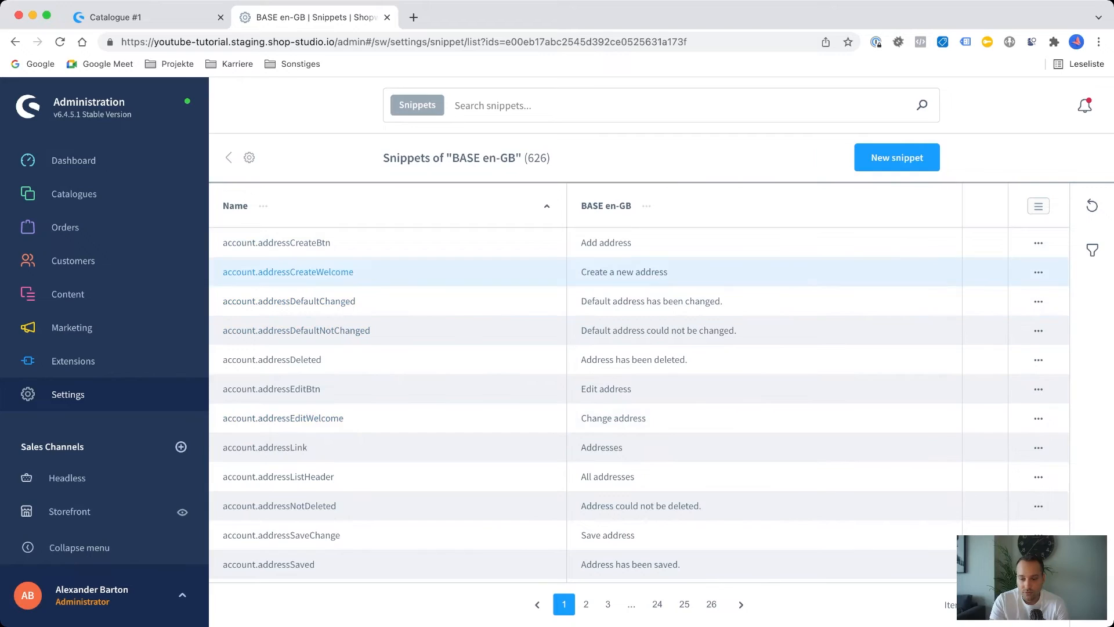
Try changing account.addressCreateBtn to "Add address 2" and "Neue Adresse hinzufügen 2", discard the changes and return to the settings overview.
left_click(1039, 243)
left_click(929, 272)
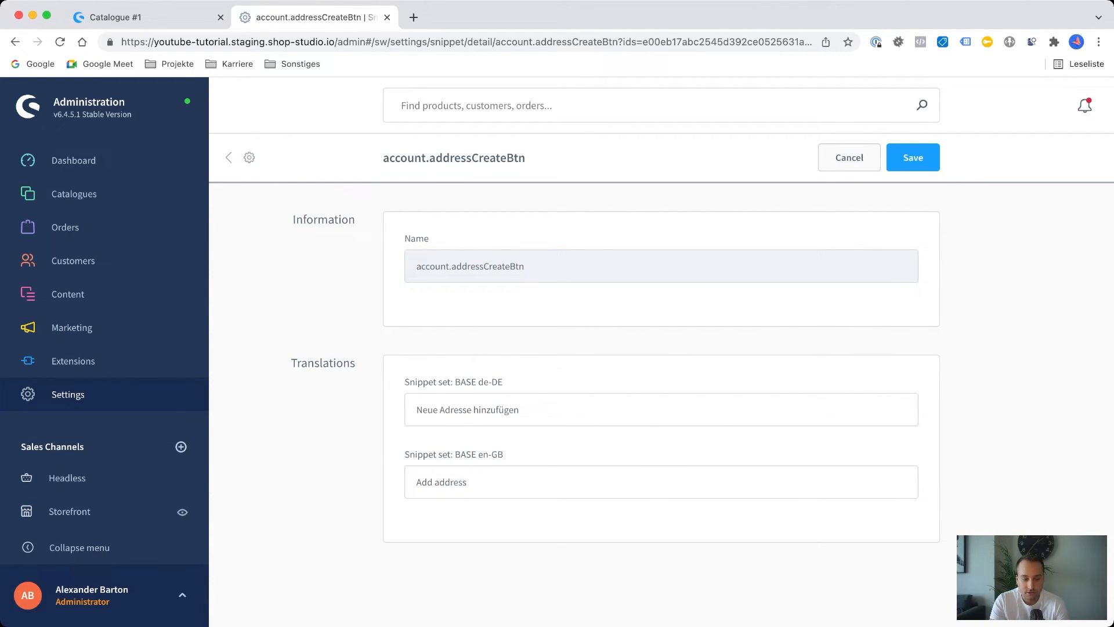
left_click(467, 482)
type("2")
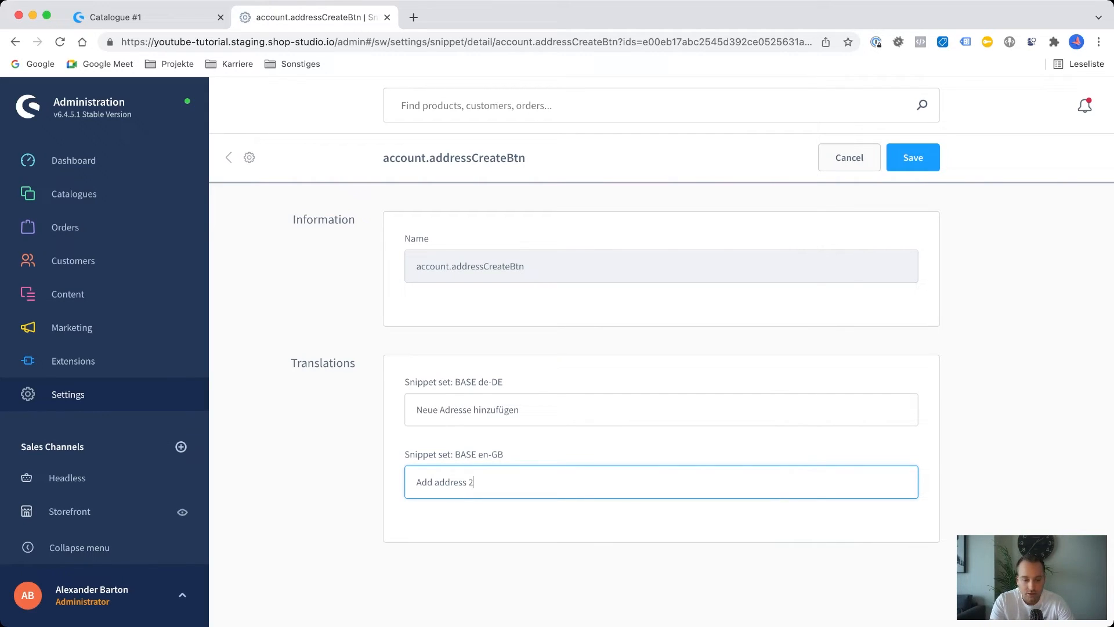
left_click(519, 410)
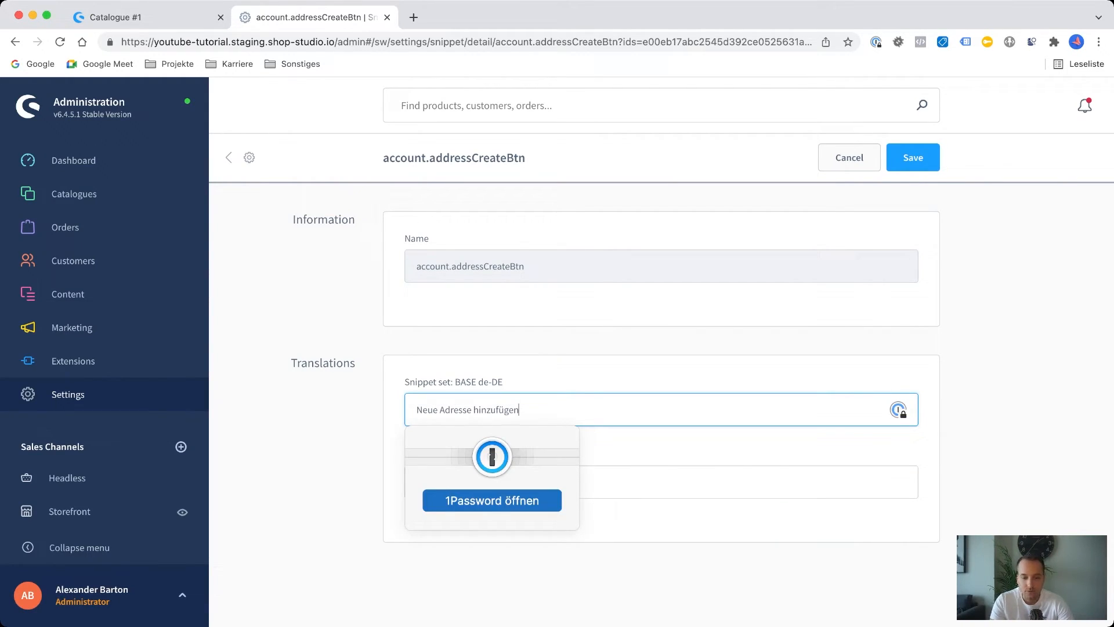
type("2")
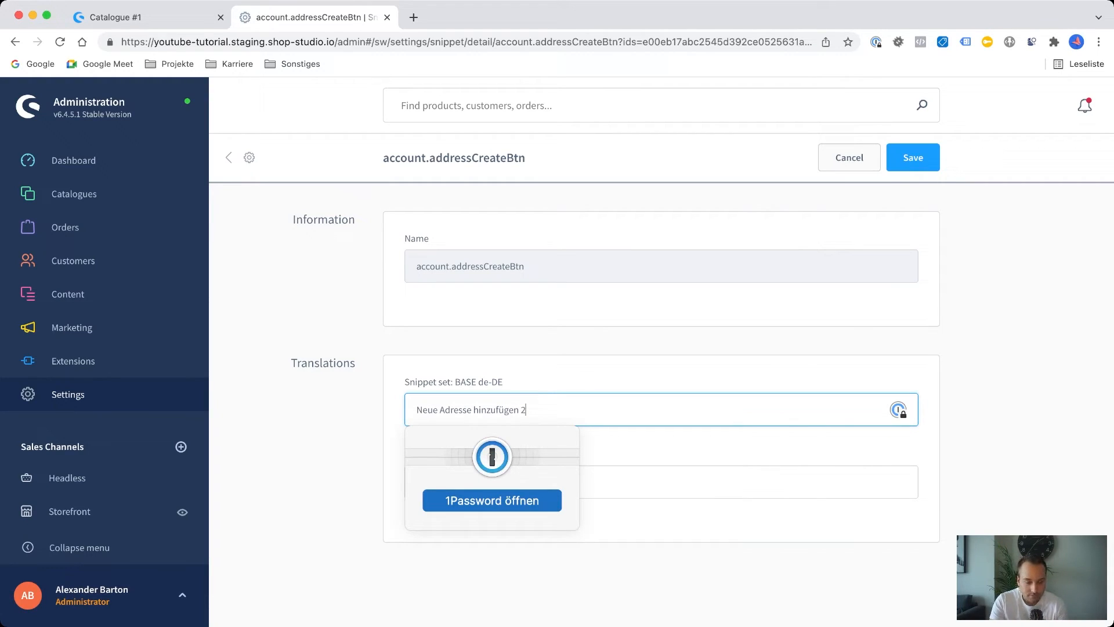
key("Escape")
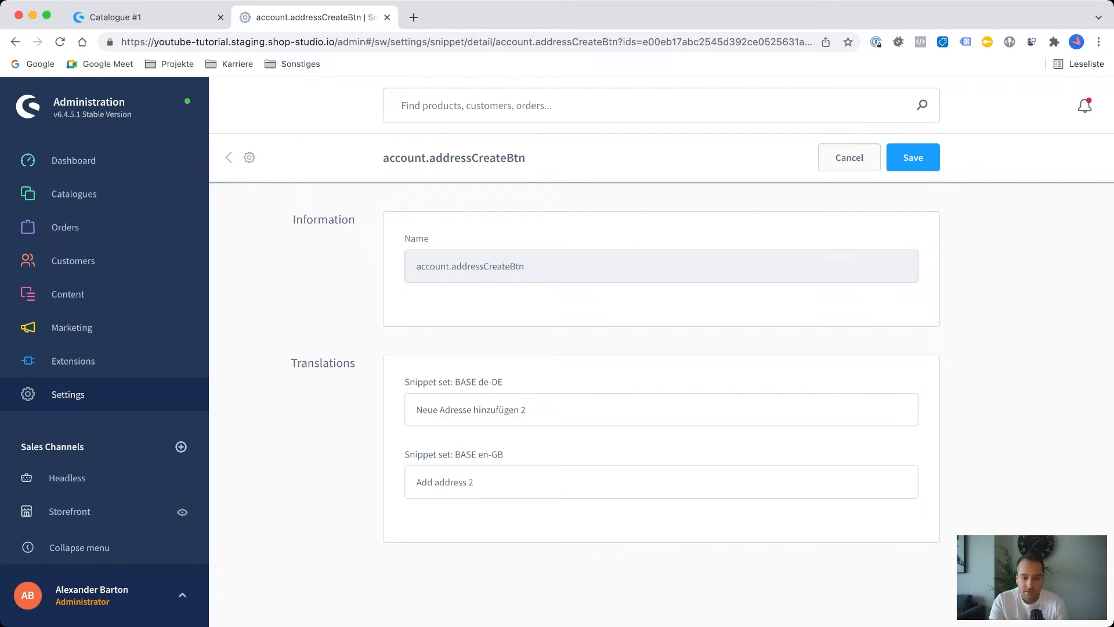
left_click(849, 157)
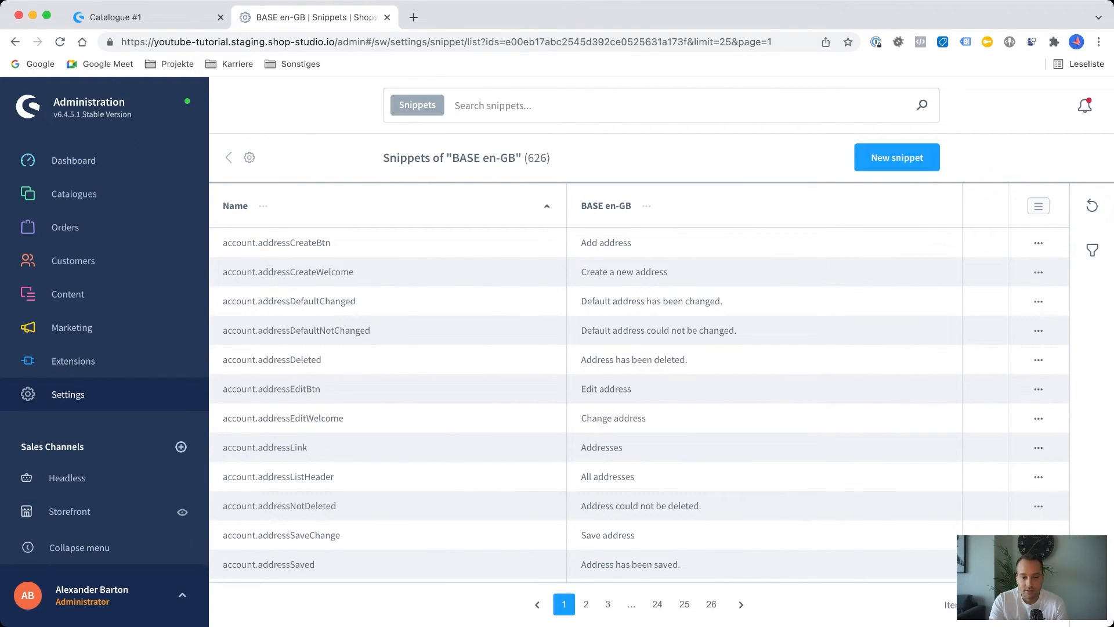
left_click(228, 158)
left_click(228, 157)
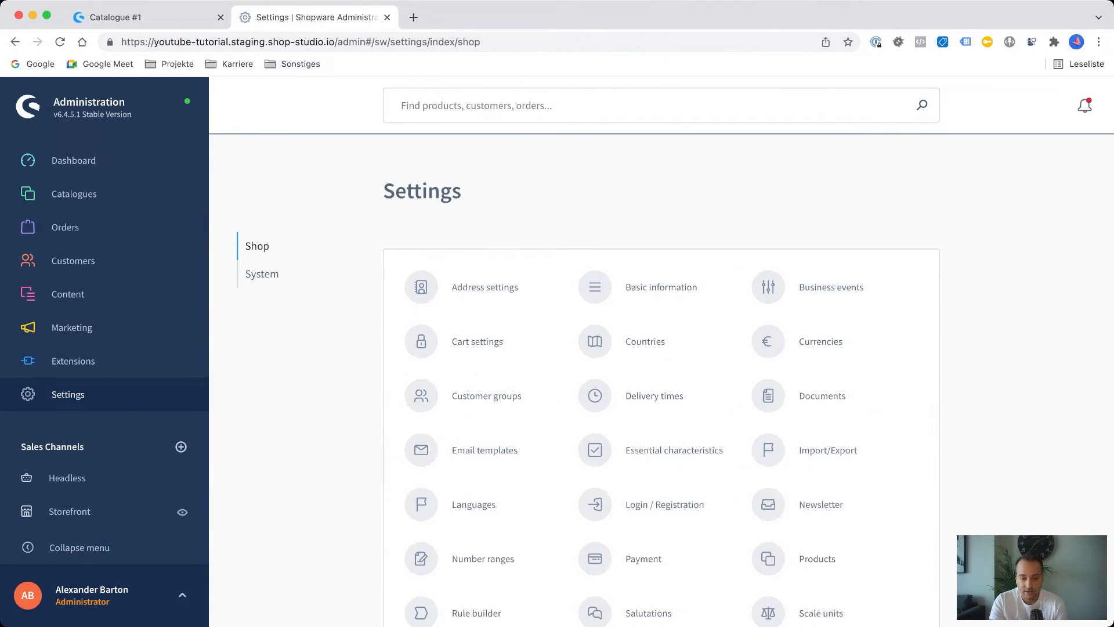
View the System settings and open Caches & Indexes.
left_click(262, 274)
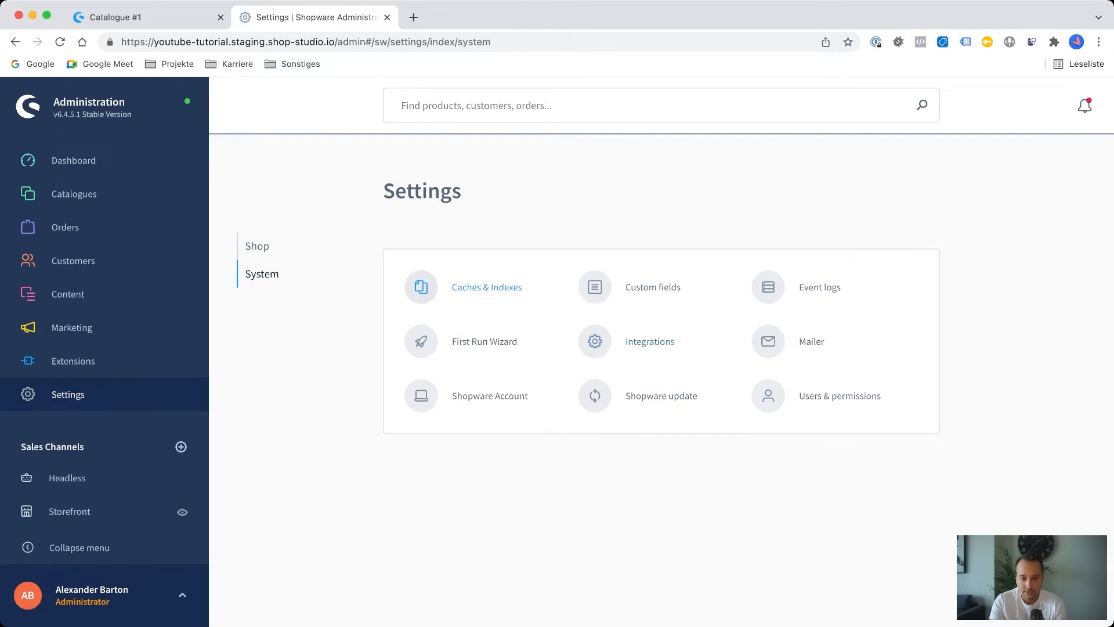
left_click(487, 288)
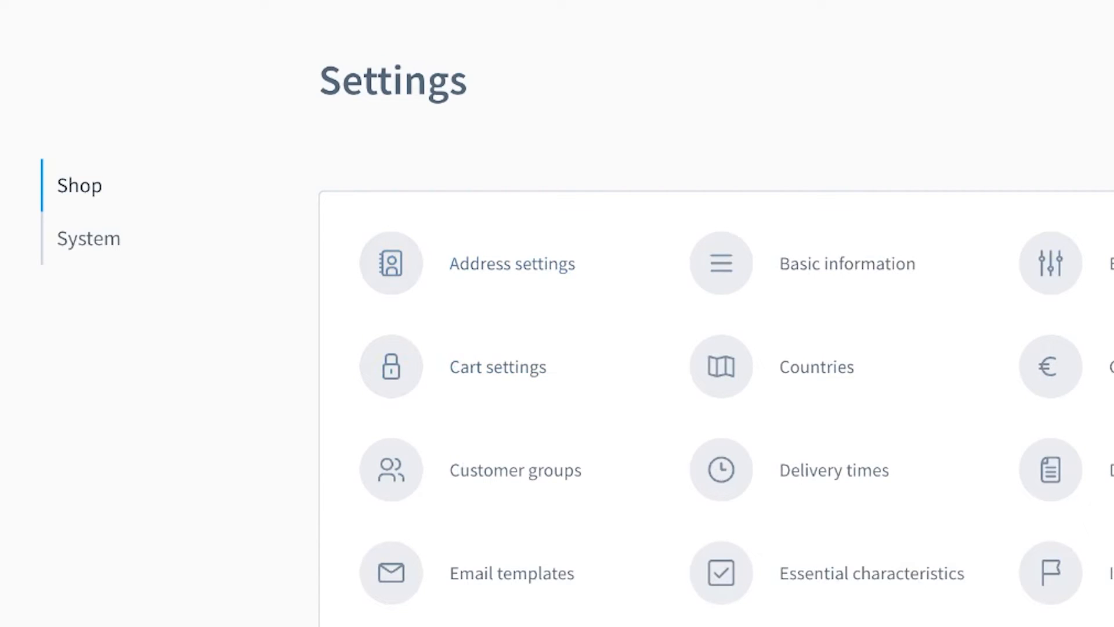
Check the Custom fields page in the System settings and return to the overview.
left_click(88, 239)
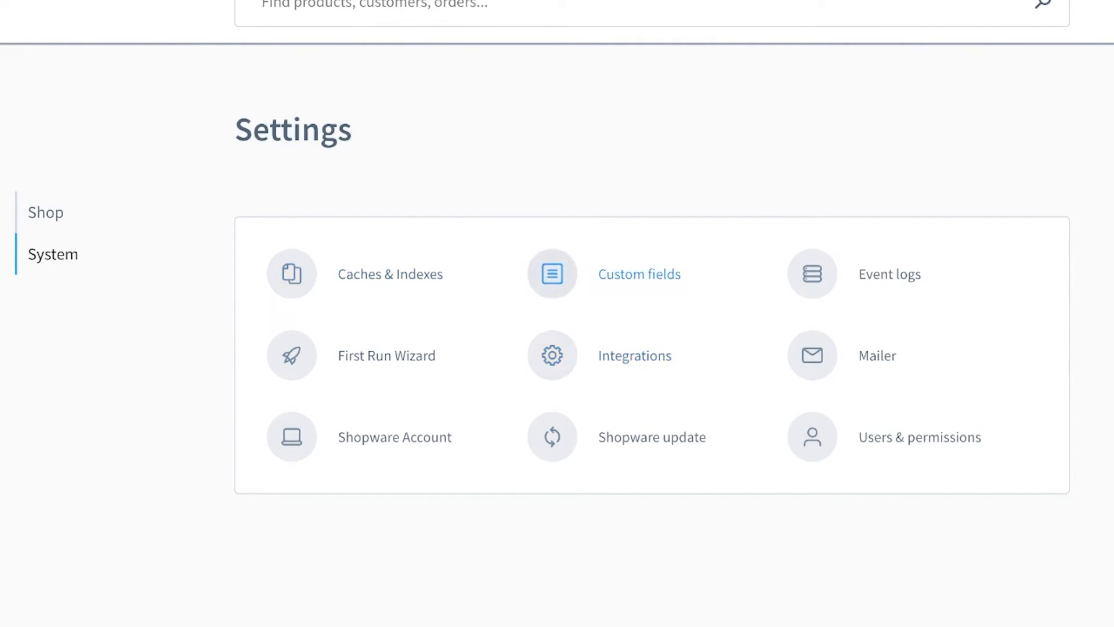
left_click(639, 274)
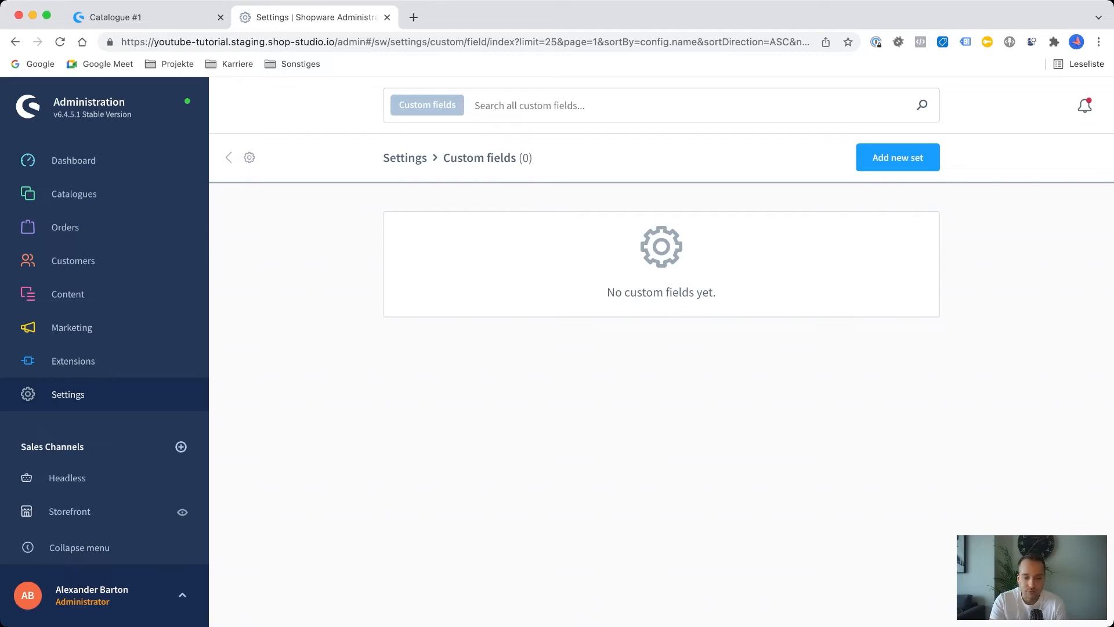
left_click(229, 157)
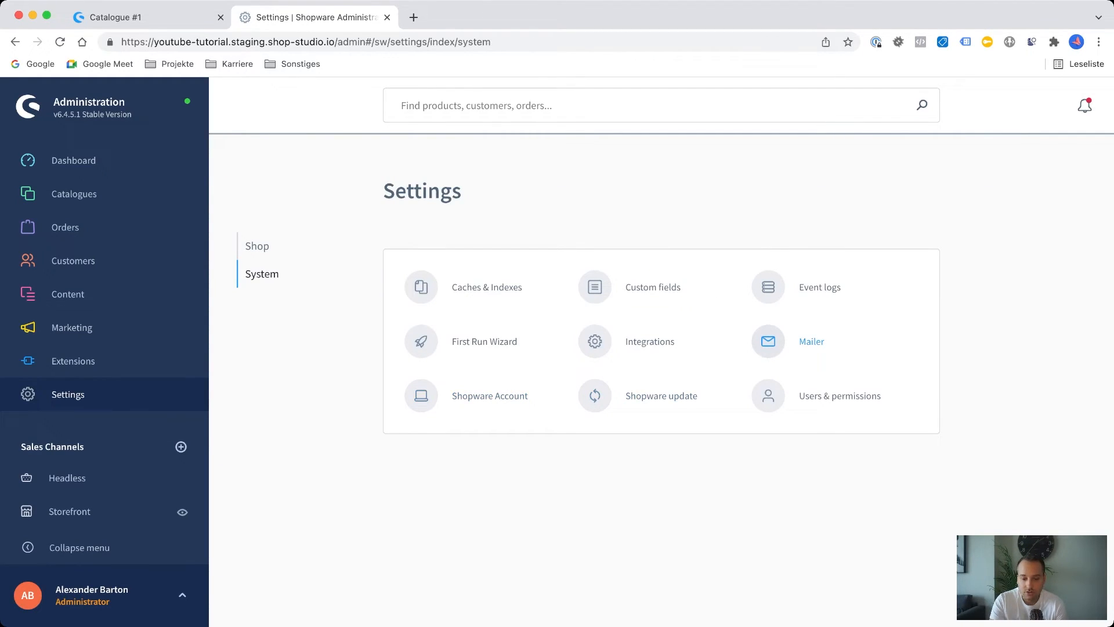
Check the Users & permissions page, return to the System settings and open Shopware update.
left_click(840, 396)
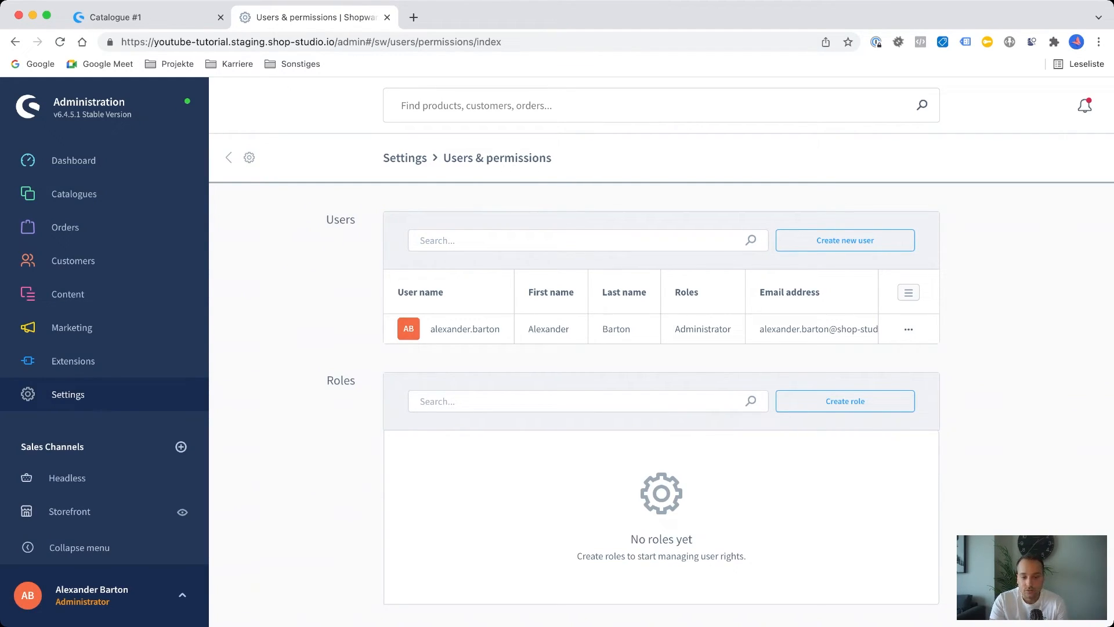
left_click(230, 158)
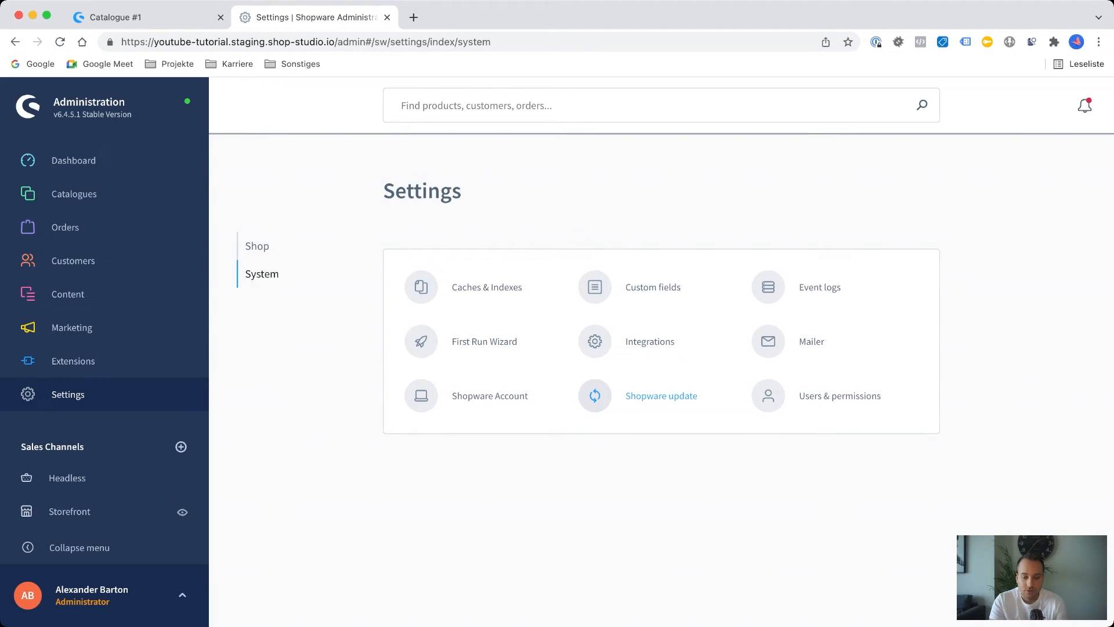
left_click(661, 396)
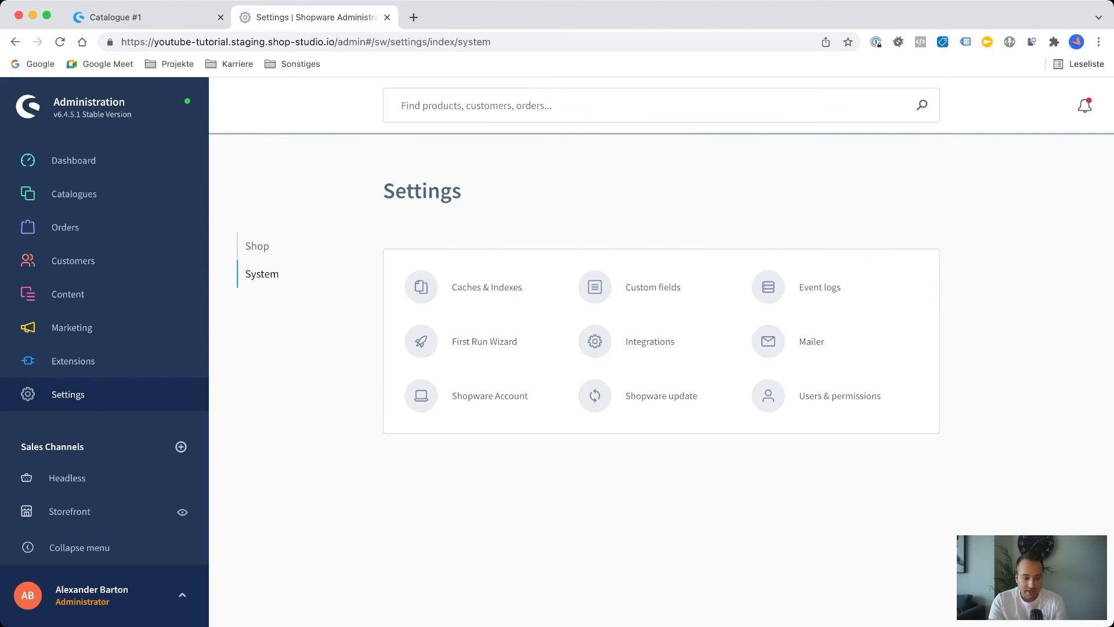
mouse_move(104, 322)
scroll(104, 323, "down", 1)
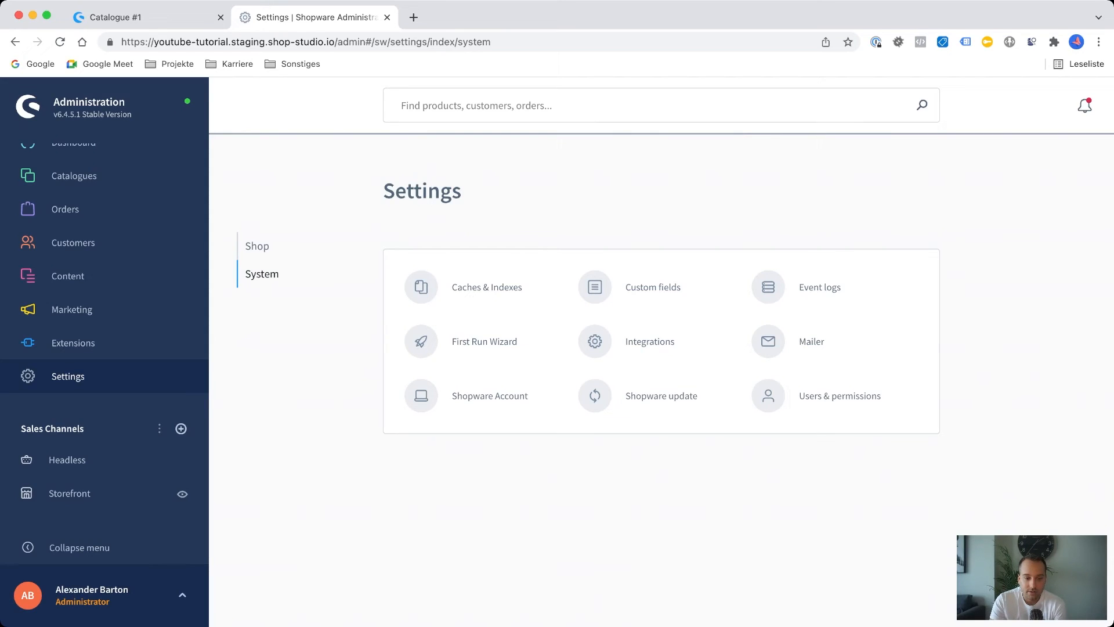
scroll(104, 218, "up", 1)
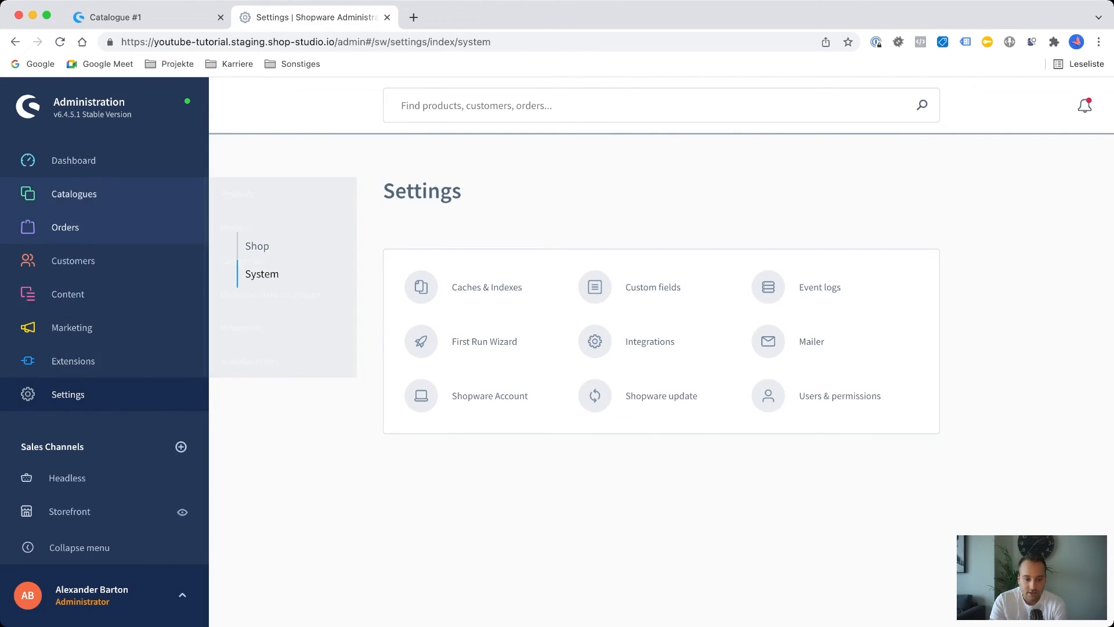
mouse_move(105, 361)
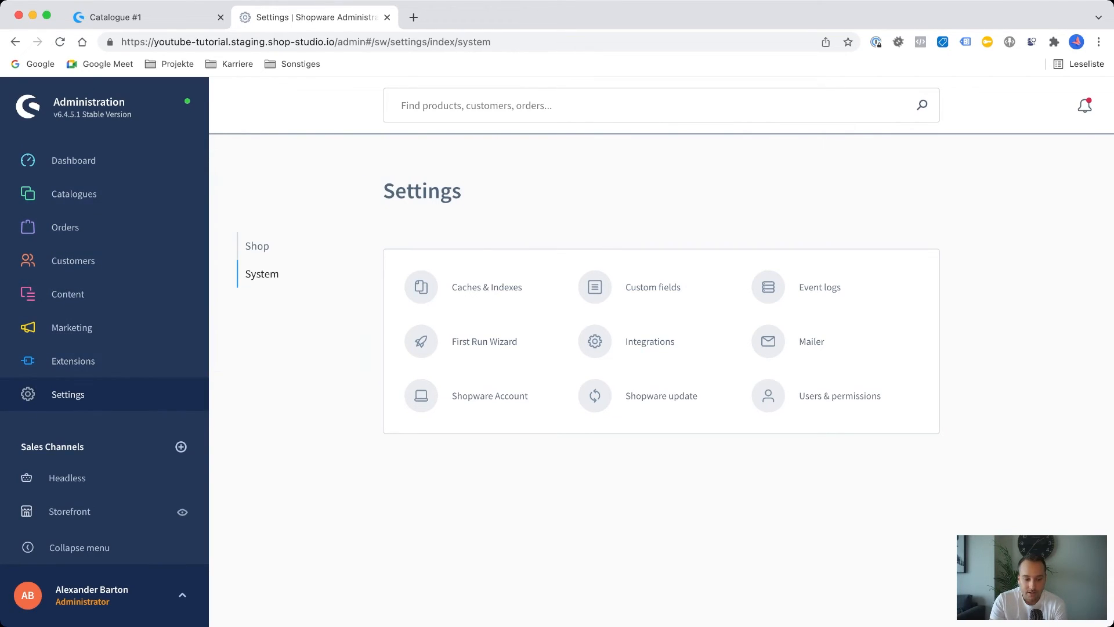
scroll(104, 331, "down", 1)
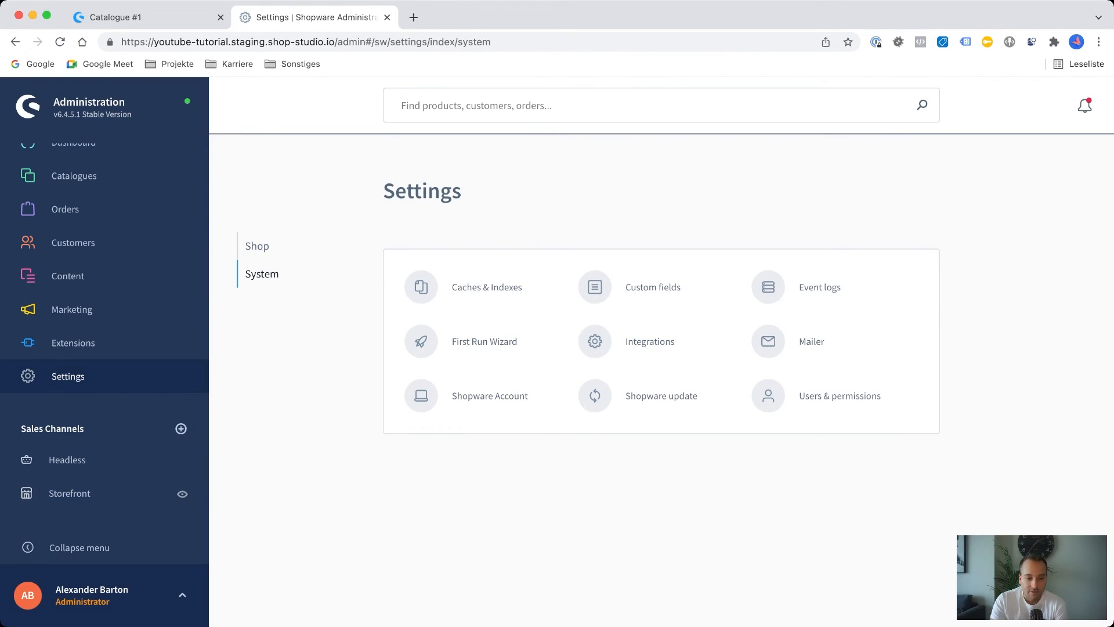
scroll(104, 330, "up", 1)
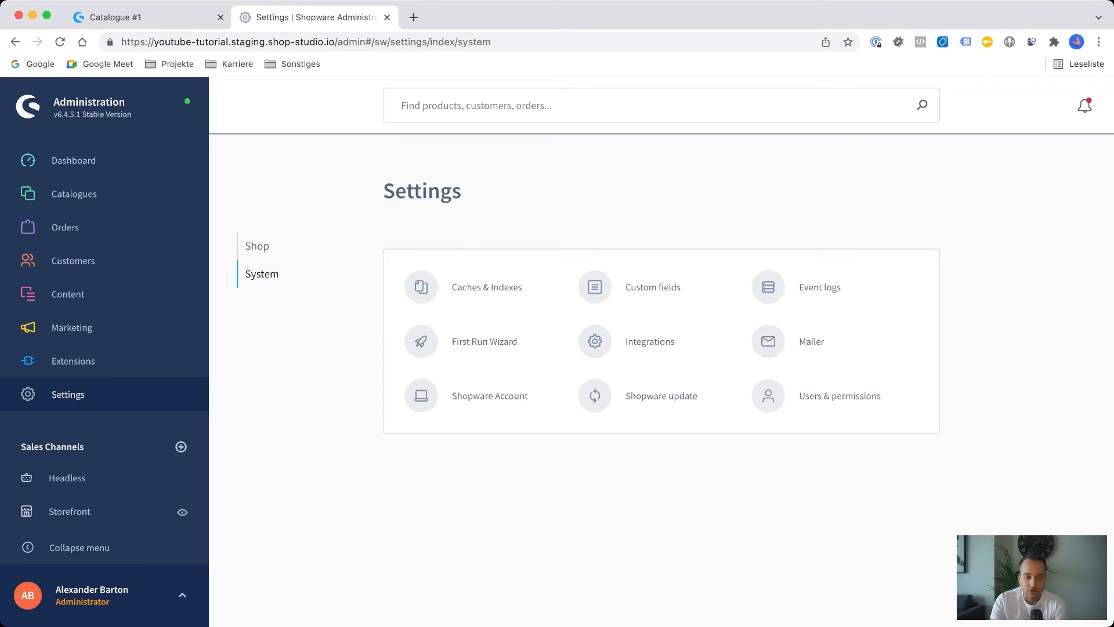
View the sales channel types available for adding and close the dialog without adding one.
mouse_move(74, 194)
scroll(104, 329, "down", 1)
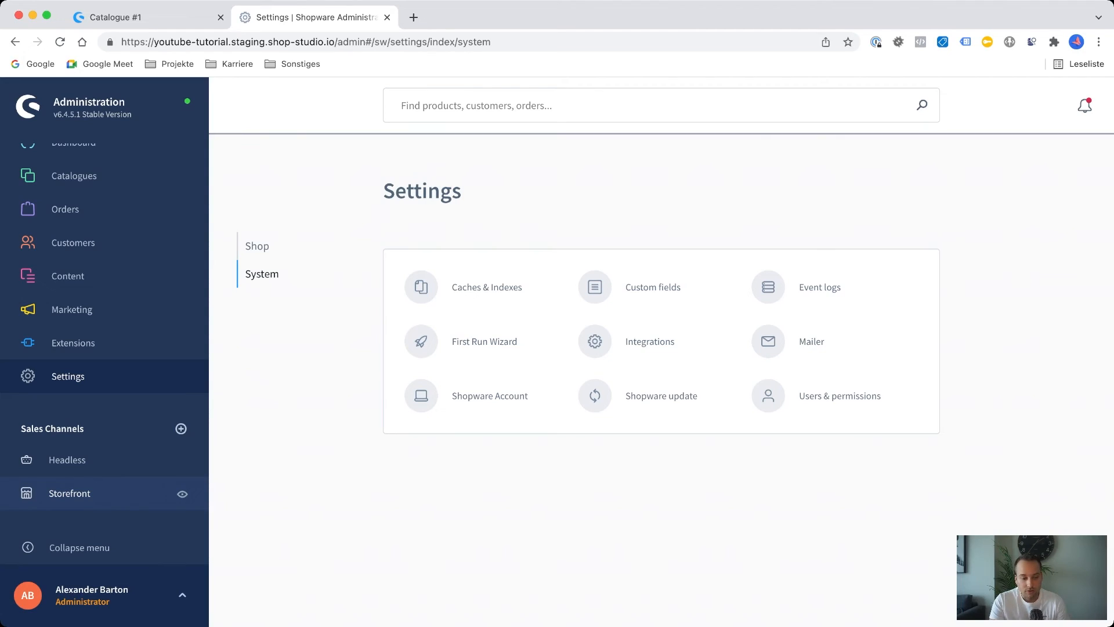
left_click(181, 429)
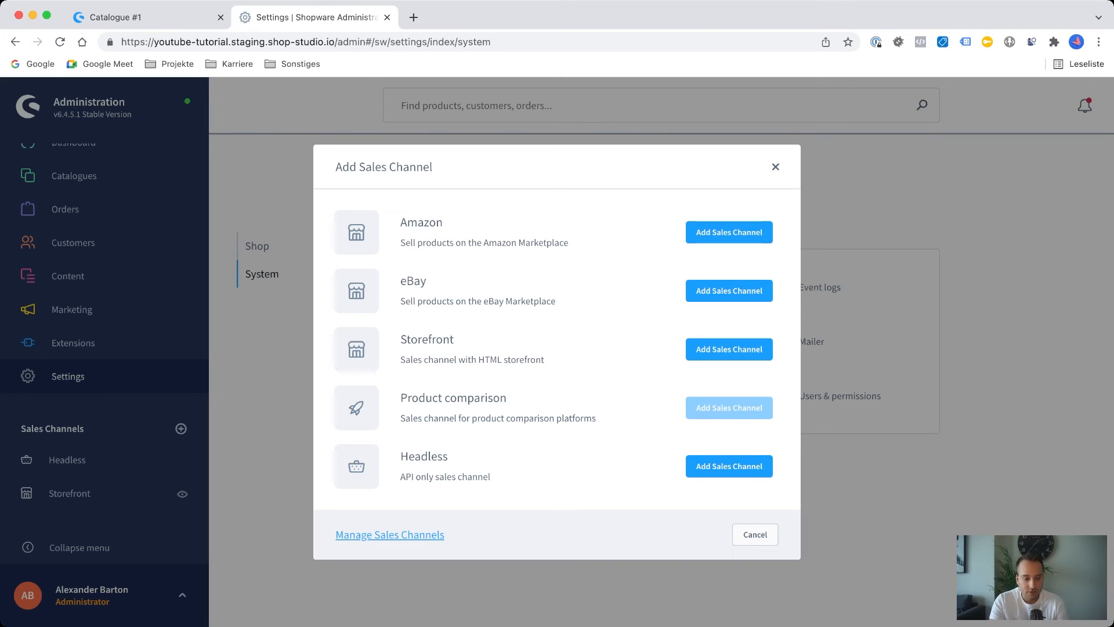
left_click(776, 167)
Open the Storefront sales channel and review its general, payment and shipping, tax calculation and domain settings.
left_click(70, 494)
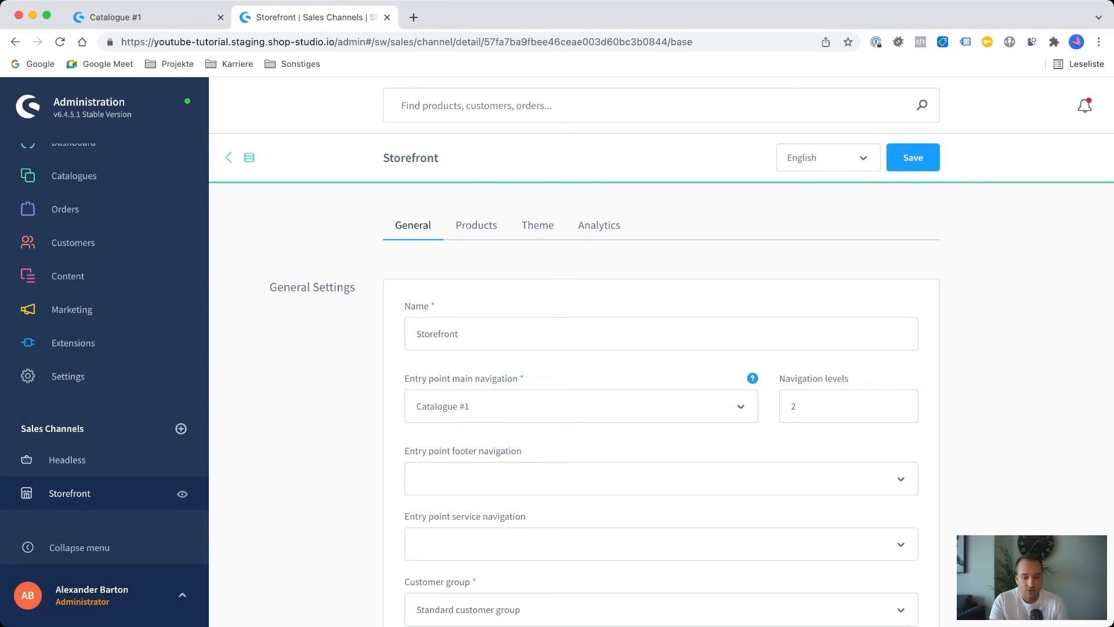
scroll(581, 372, "down", 1)
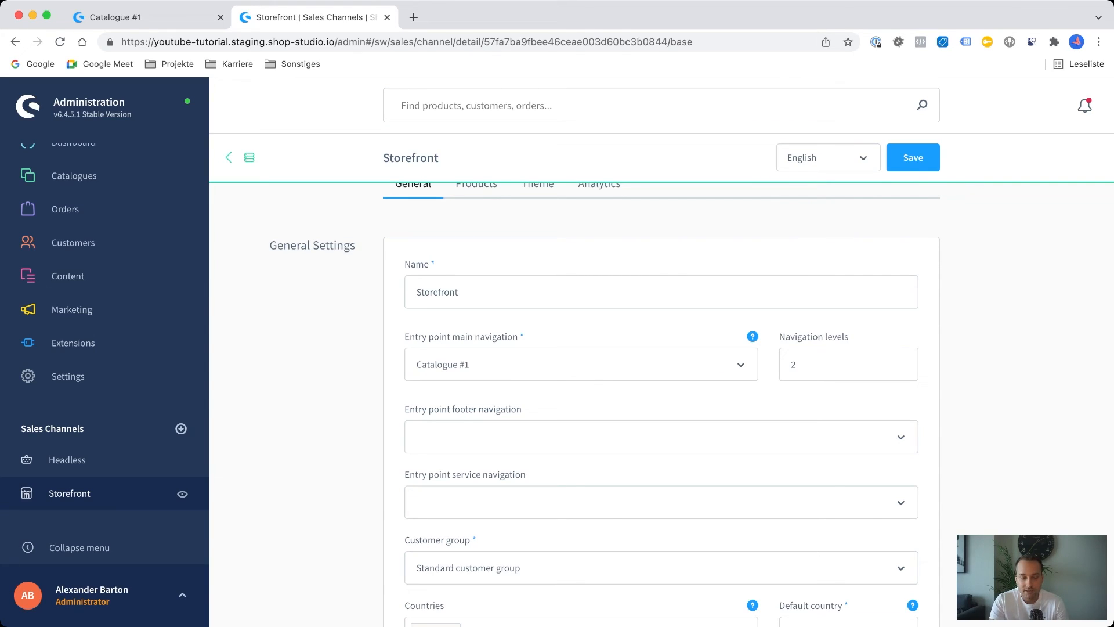
scroll(871, 437, "down", 3)
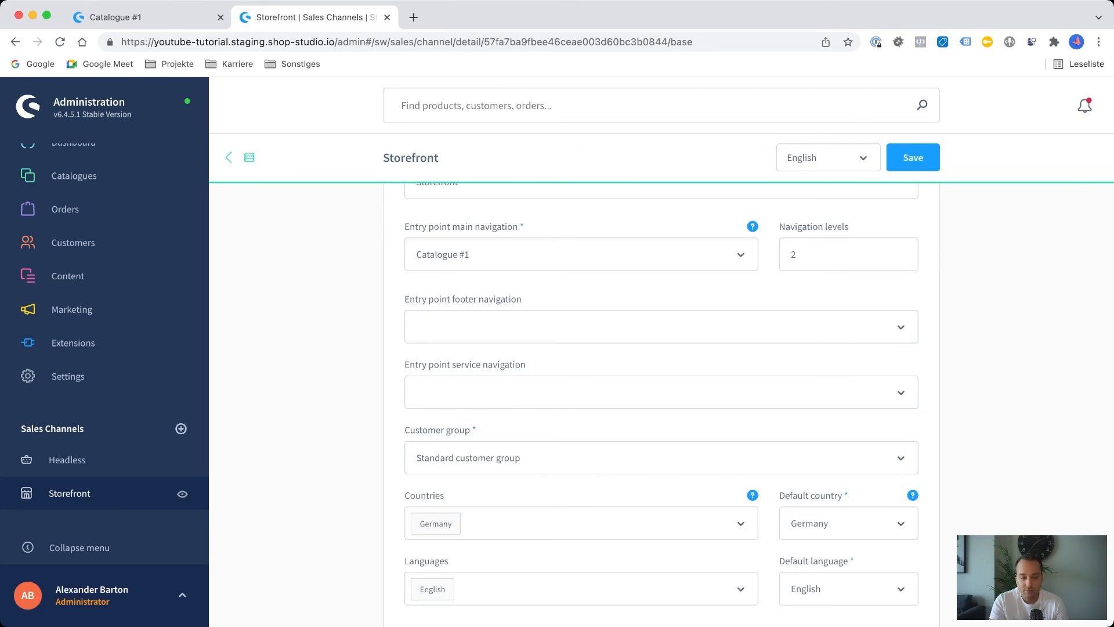
scroll(871, 393, "down", 3)
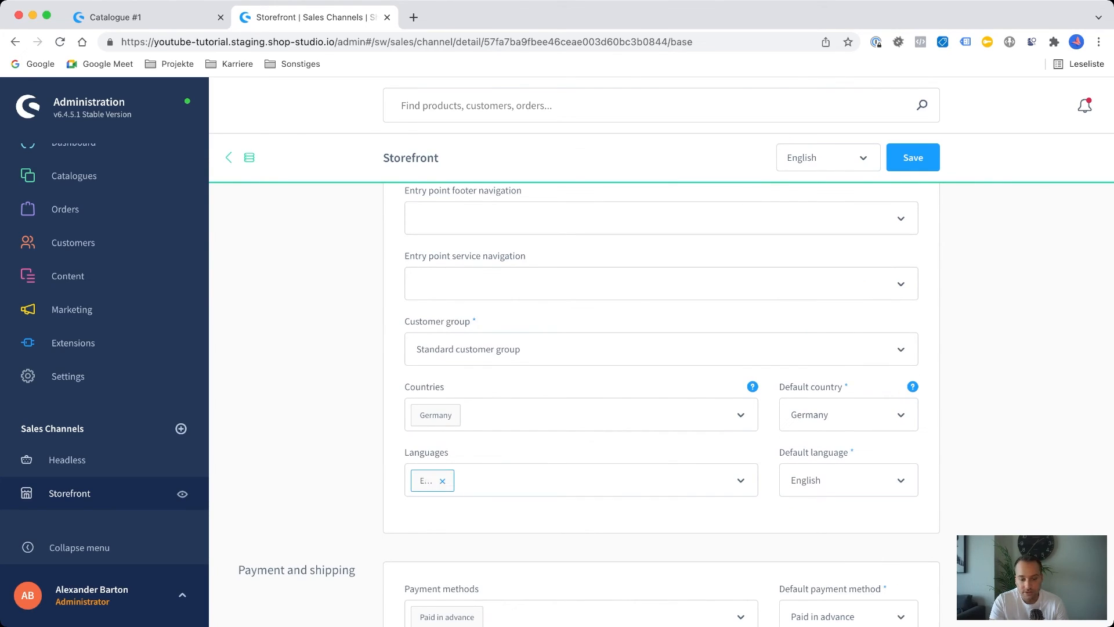
scroll(441, 481, "down", 9)
scroll(661, 407, "down", 8)
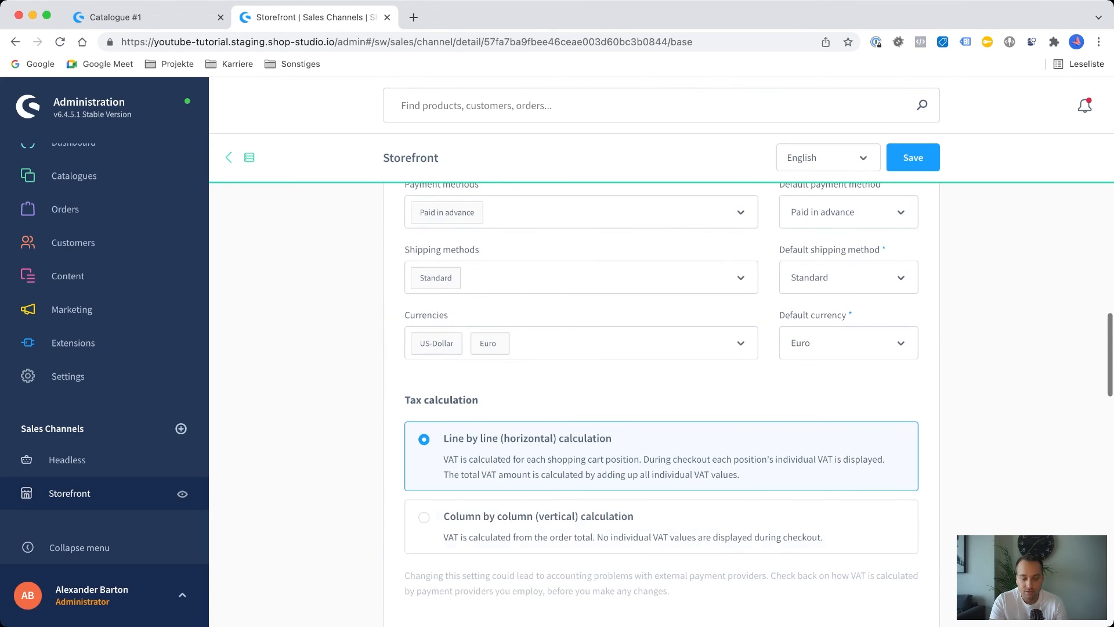
scroll(662, 406, "down", 10)
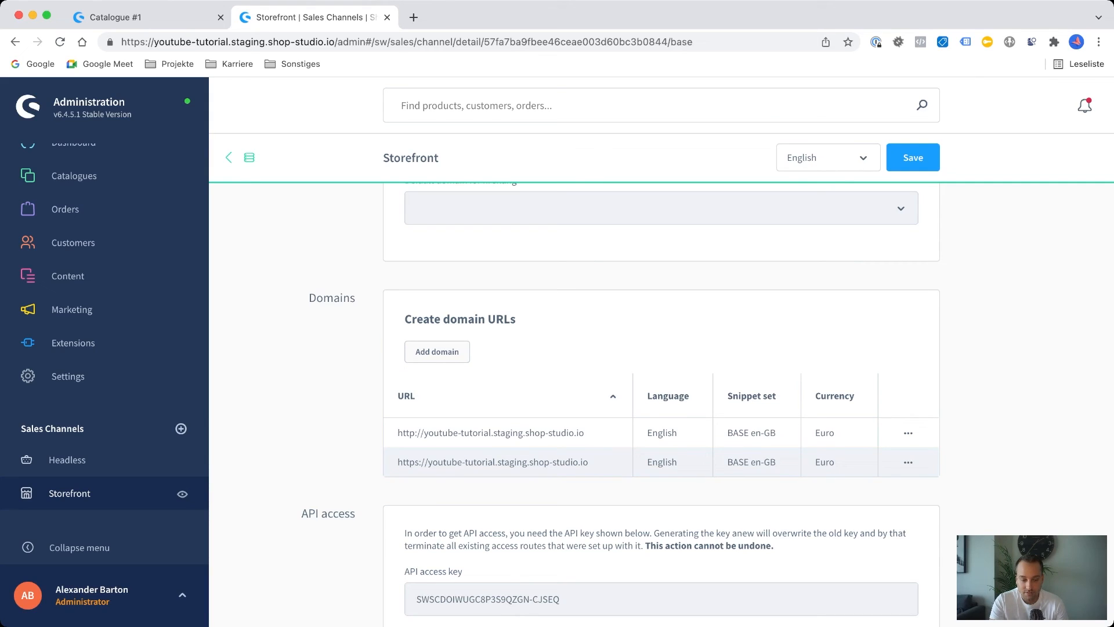
Put the Storefront sales channel into maintenance mode, save it and reload the shop page to check.
scroll(662, 406, "down", 11)
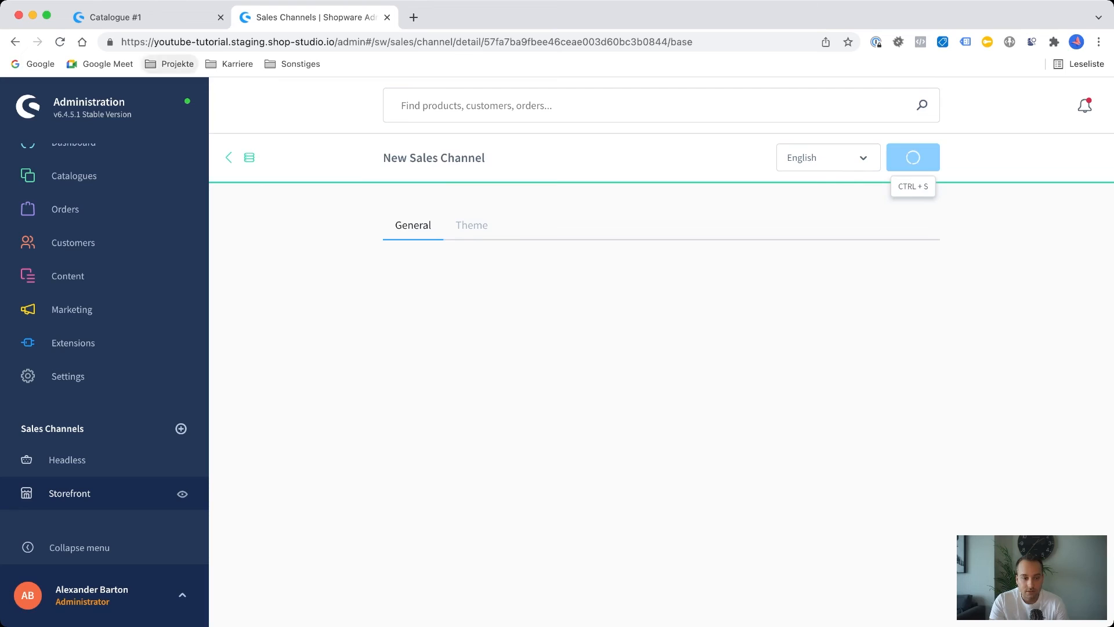
left_click(110, 17)
left_click(59, 42)
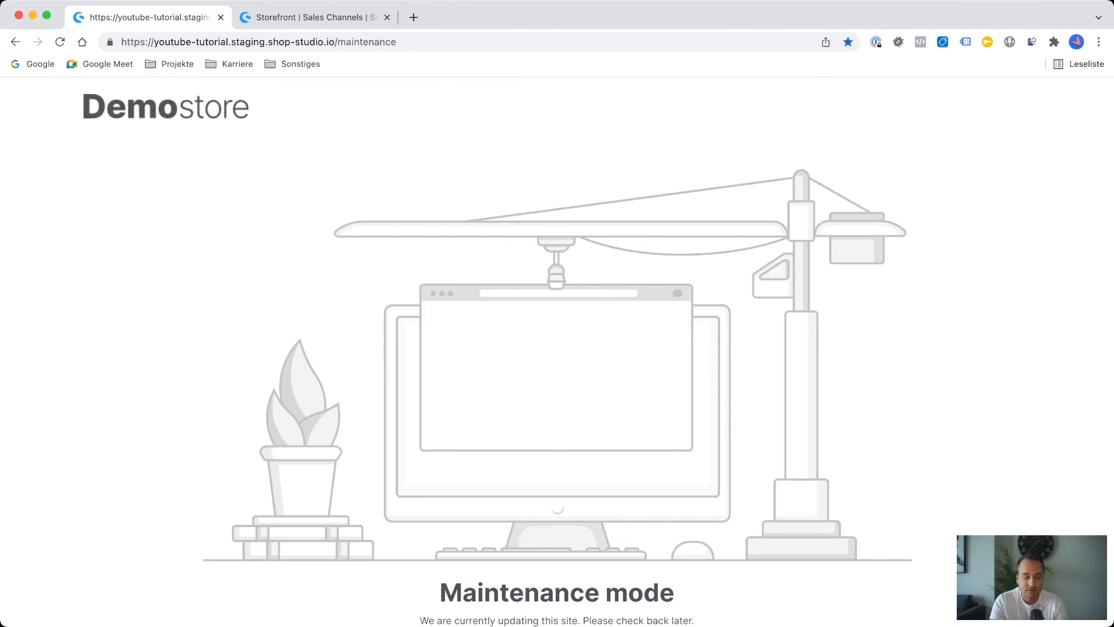
Return to the Storefront sales channel in the administration and view its assigned products.
key("ctrl+Tab")
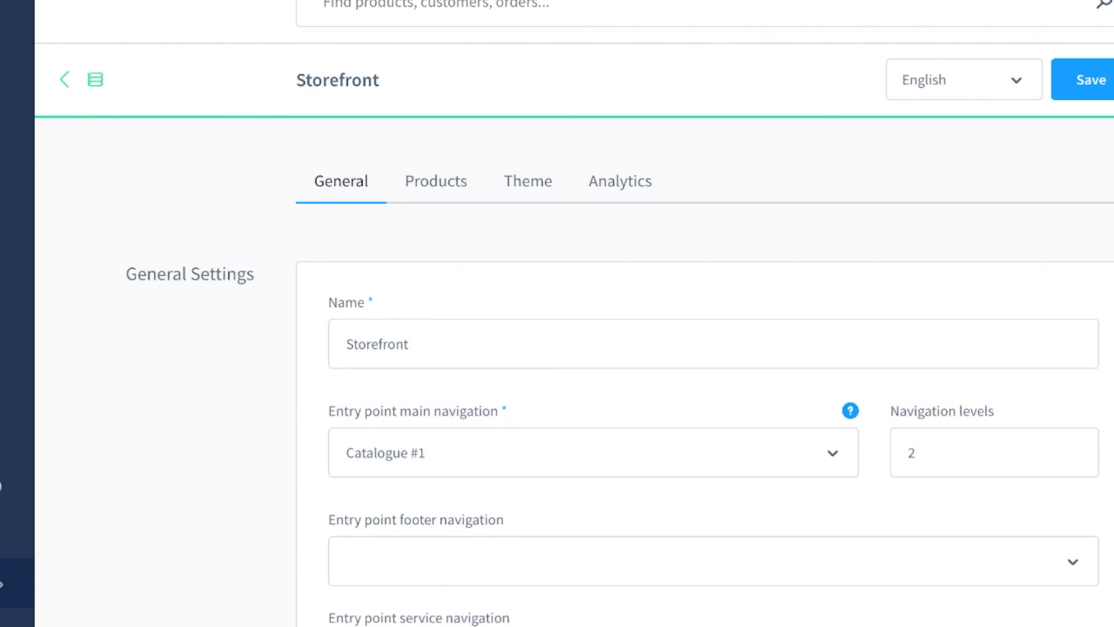
left_click(436, 181)
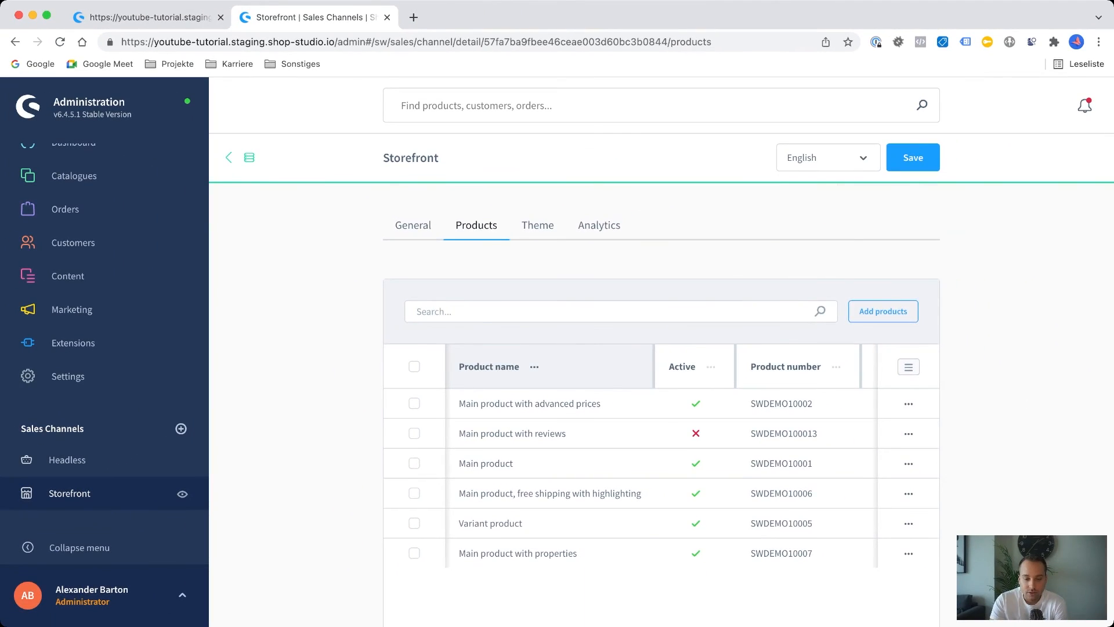
Look over the Storefront's product list, open the selection for adding products and close it without adding any.
scroll(580, 430, "down", 3)
scroll(580, 430, "up", 3)
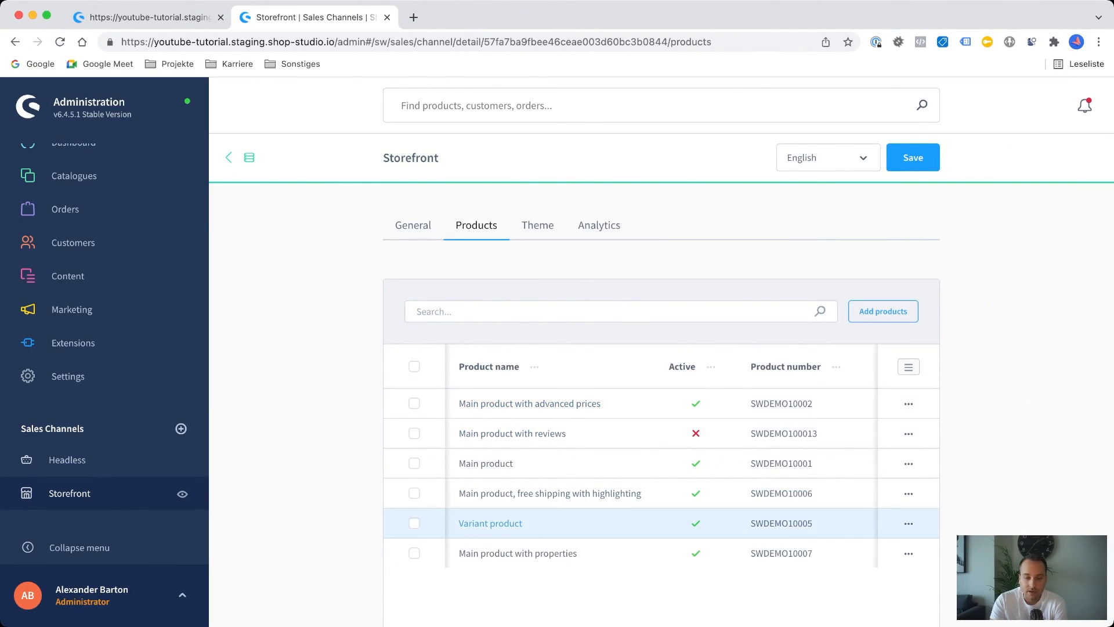
left_click(884, 312)
left_click(777, 122)
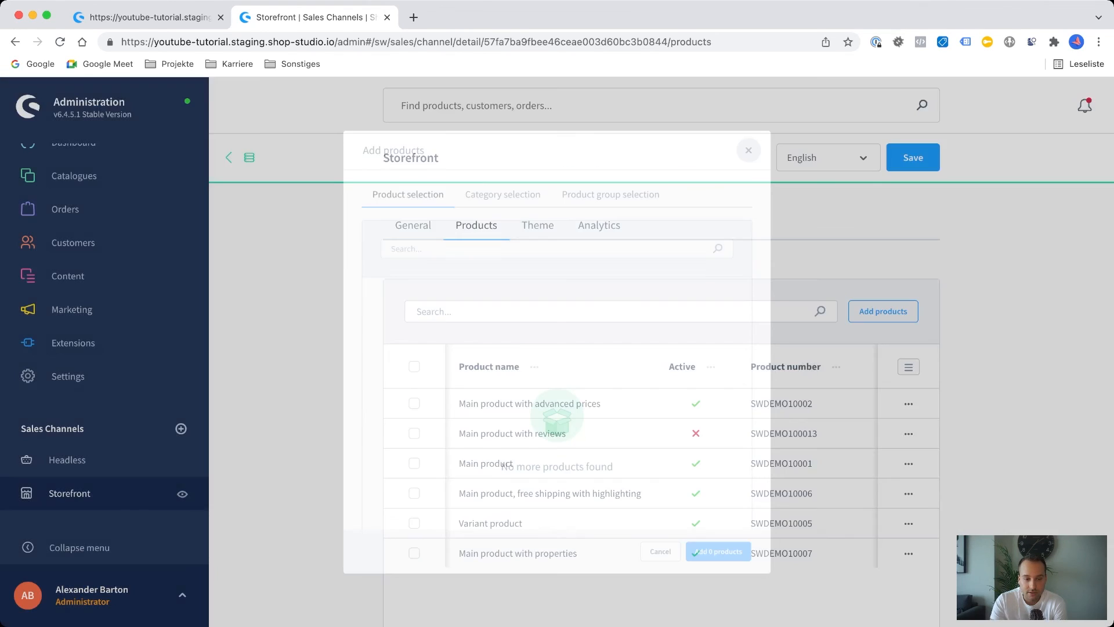
mouse_move(74, 176)
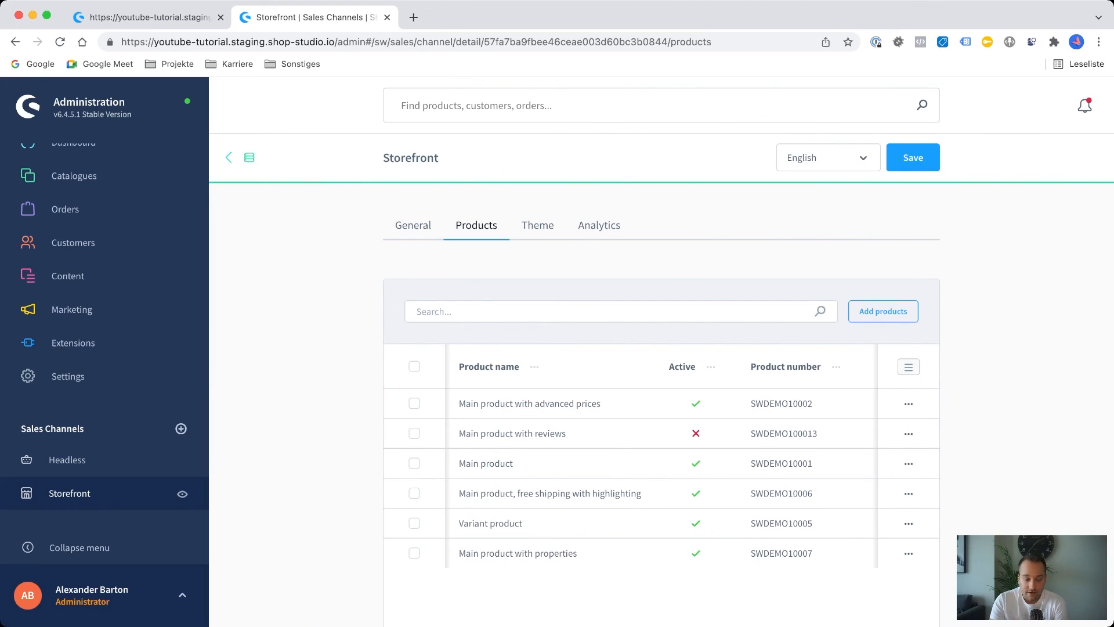
View the Storefront's theme assignment and open the Shopware default theme for editing to review its colour, e-commerce and media settings.
left_click(538, 225)
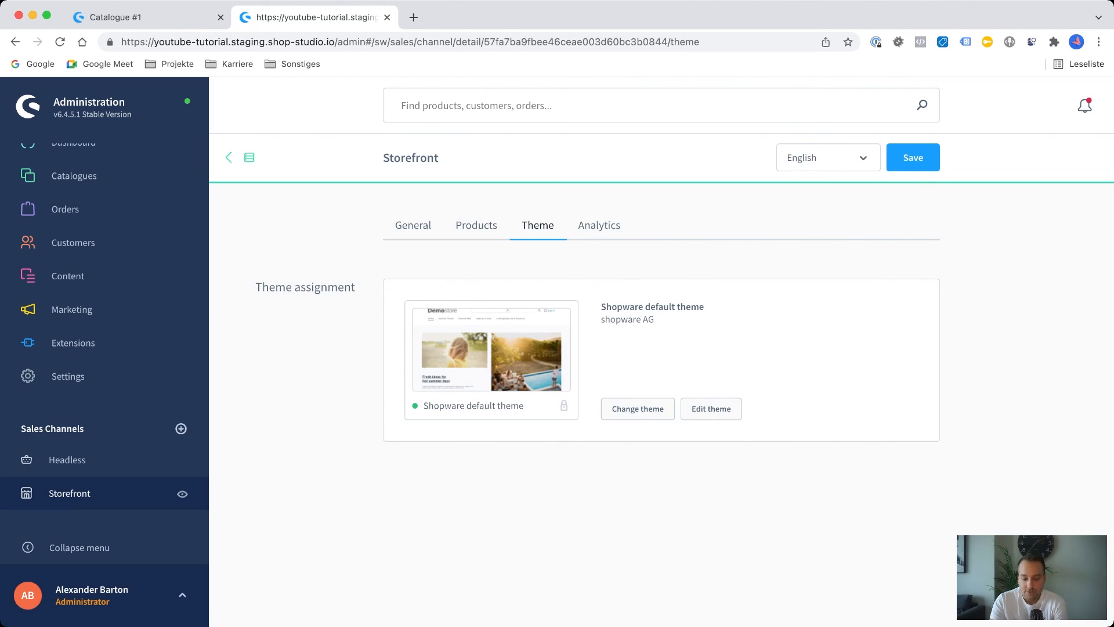
left_click(734, 410)
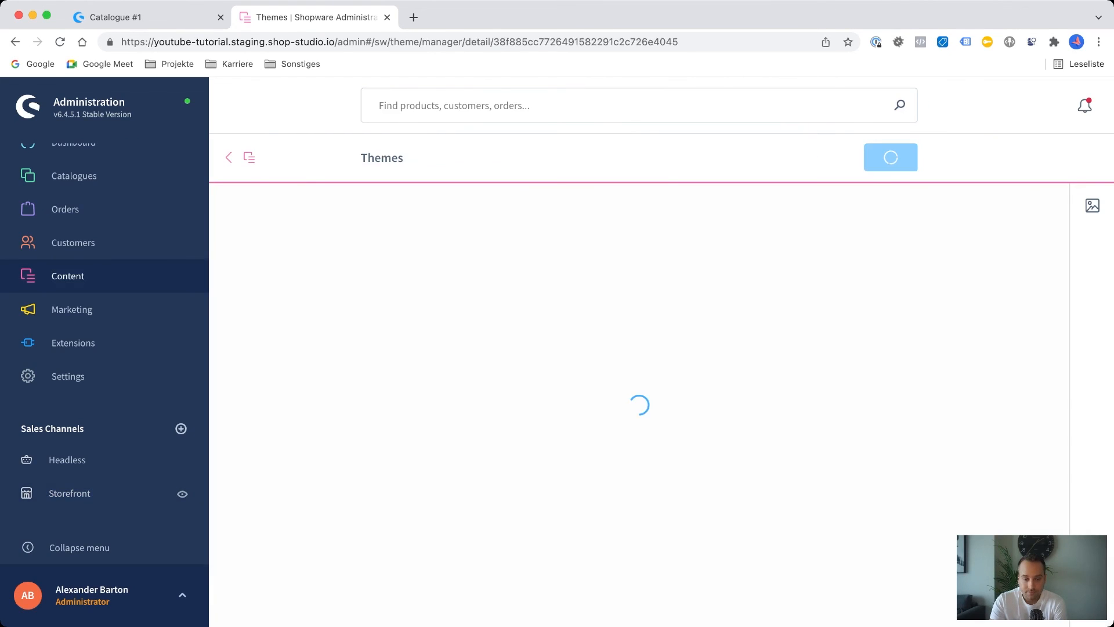
scroll(639, 407, "down", 15)
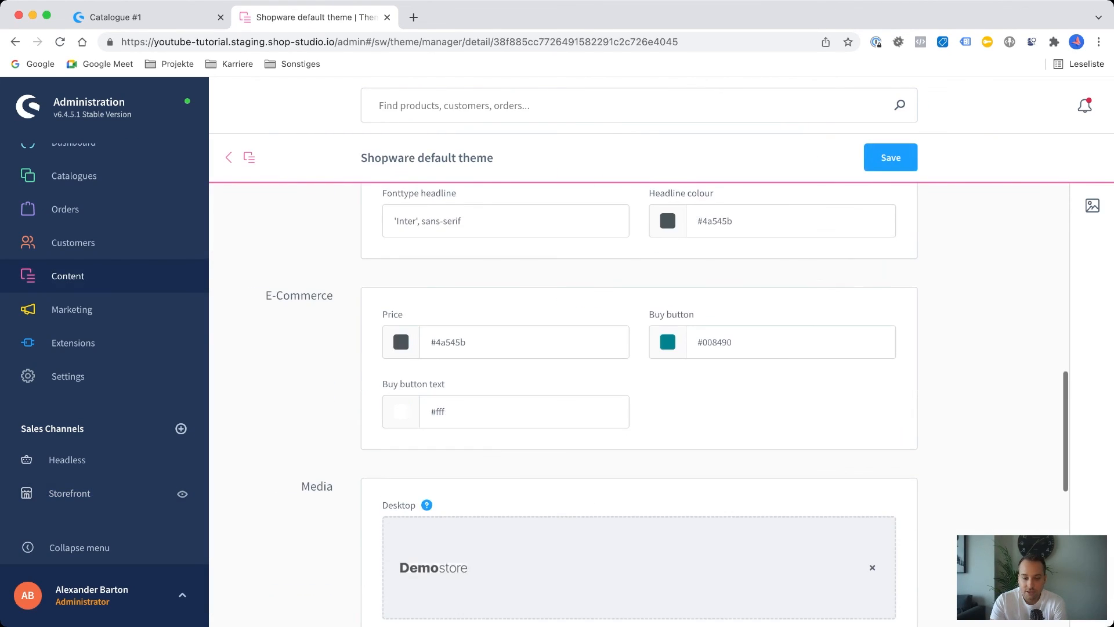
scroll(638, 406, "up", 13)
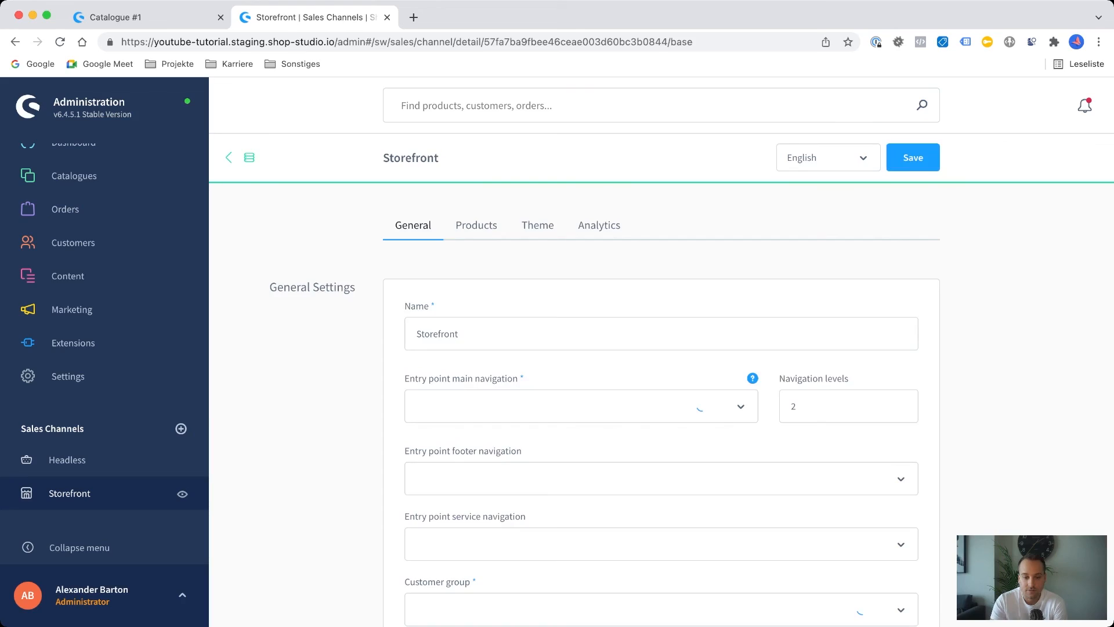
Review the Google Analytics integration settings of the Storefront sales channel.
left_click(599, 225)
scroll(661, 407, "down", 1)
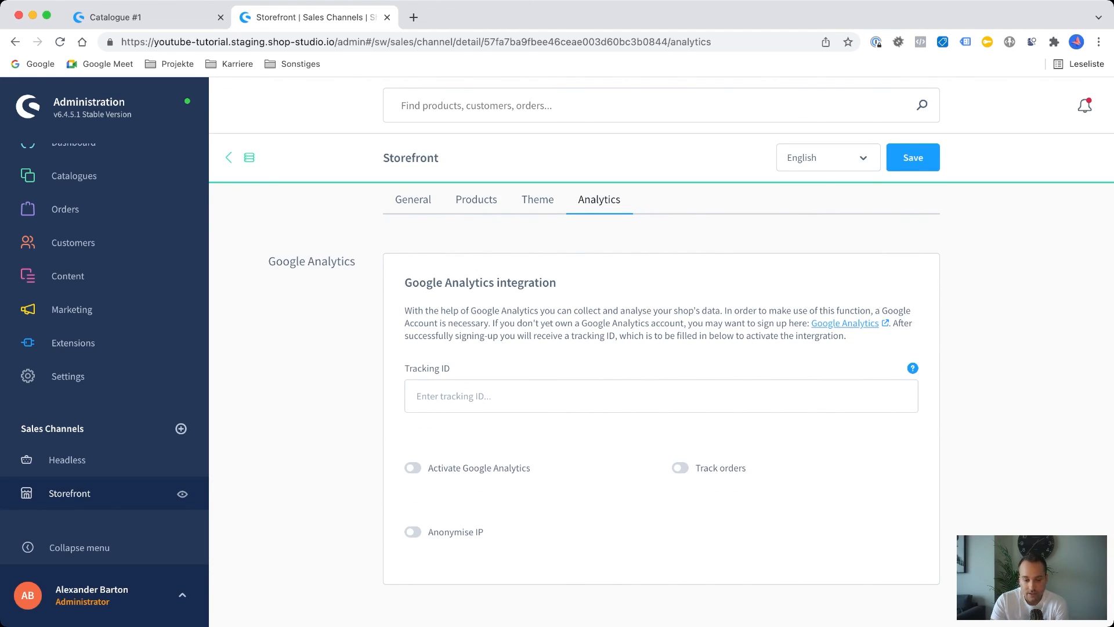
scroll(661, 407, "down", 1)
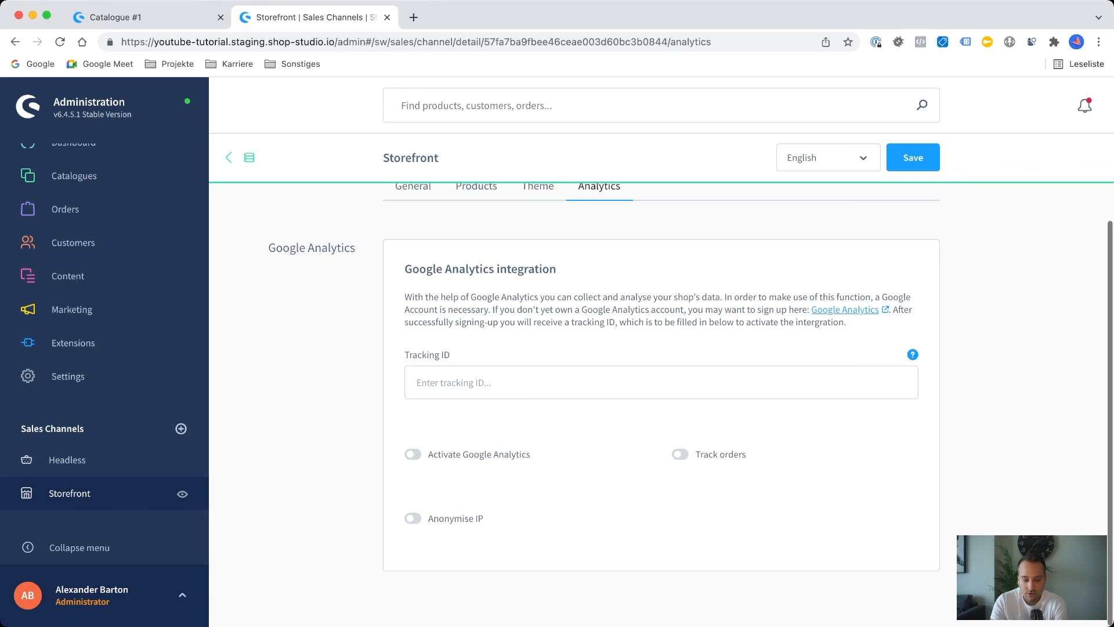